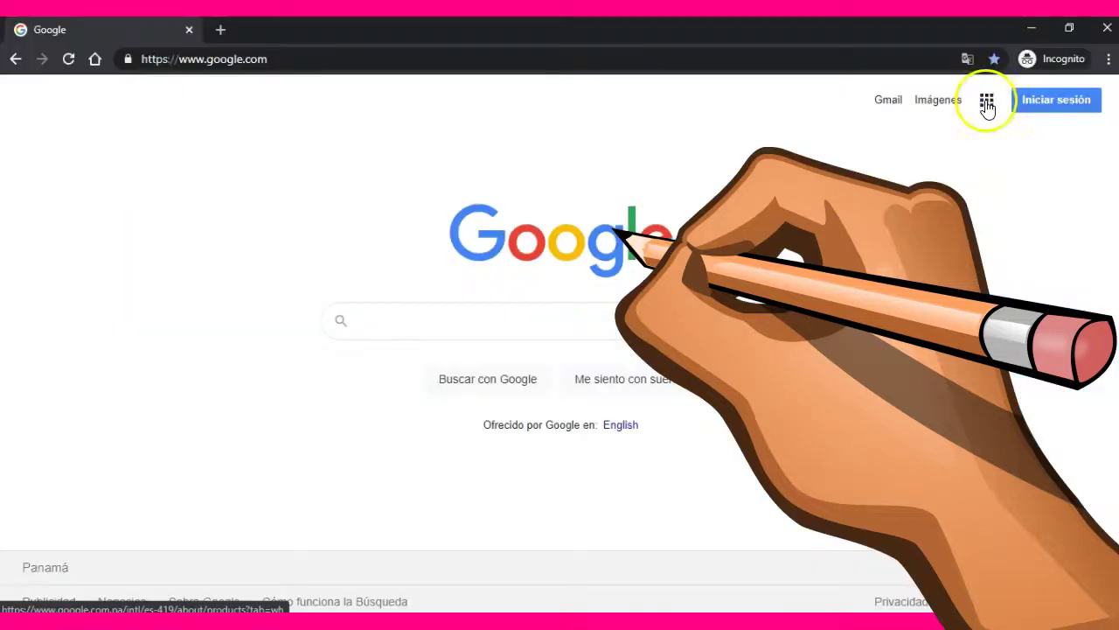
- Open Blogger from the list of Google apps on the Google home page
click(987, 102)
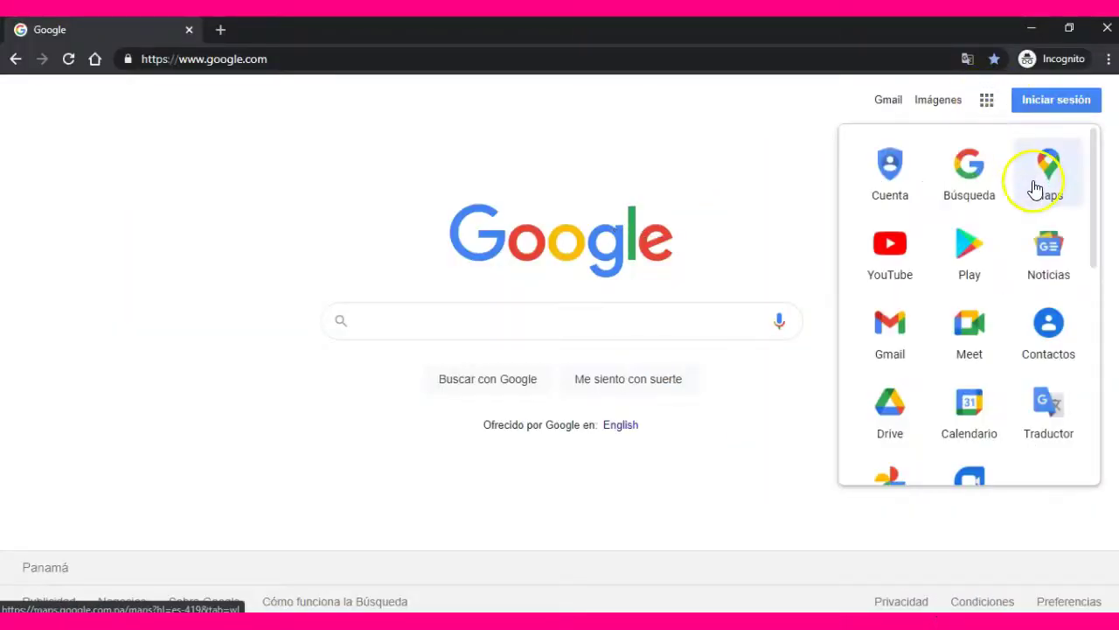
drag(1091, 242, 1106, 339)
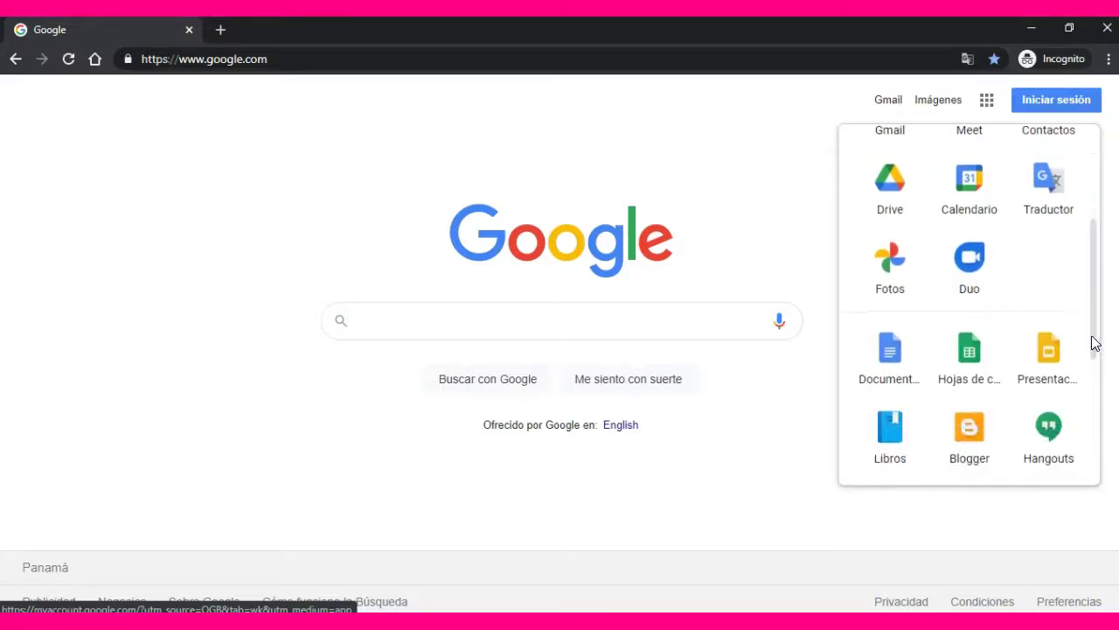
click(975, 444)
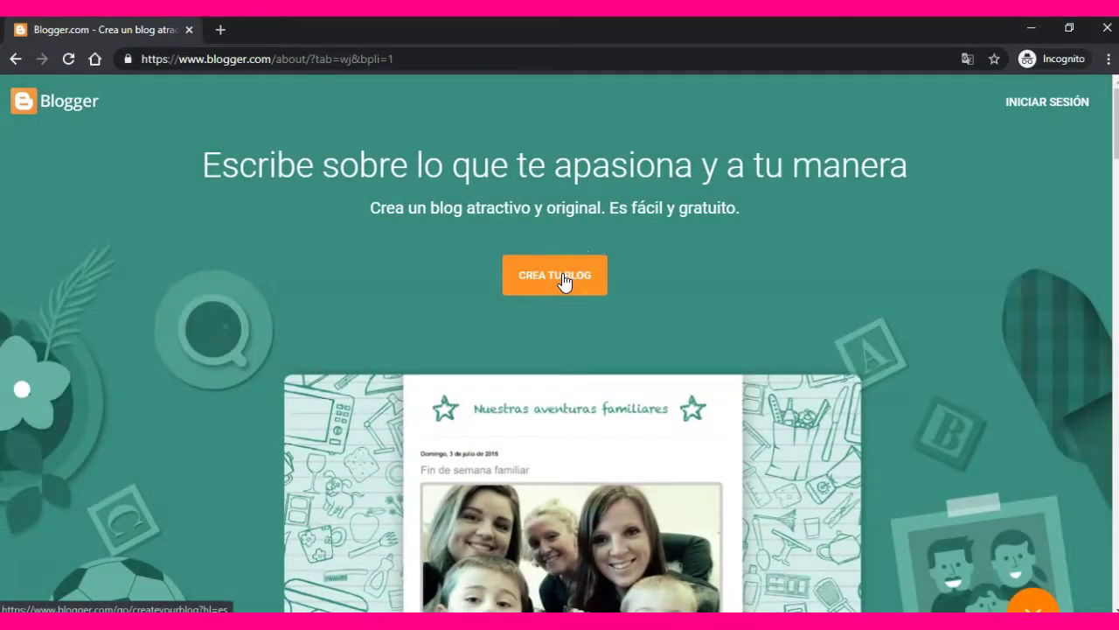
- Start creating a blog and sign in with the Google account's e-mail
click(564, 282)
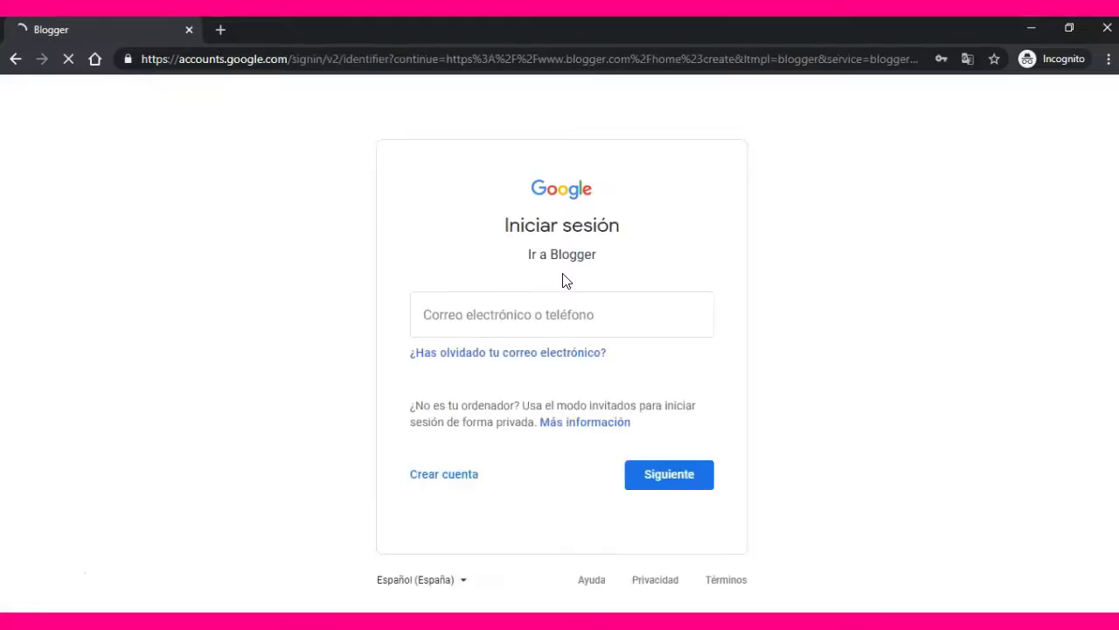
click(609, 309)
click(687, 475)
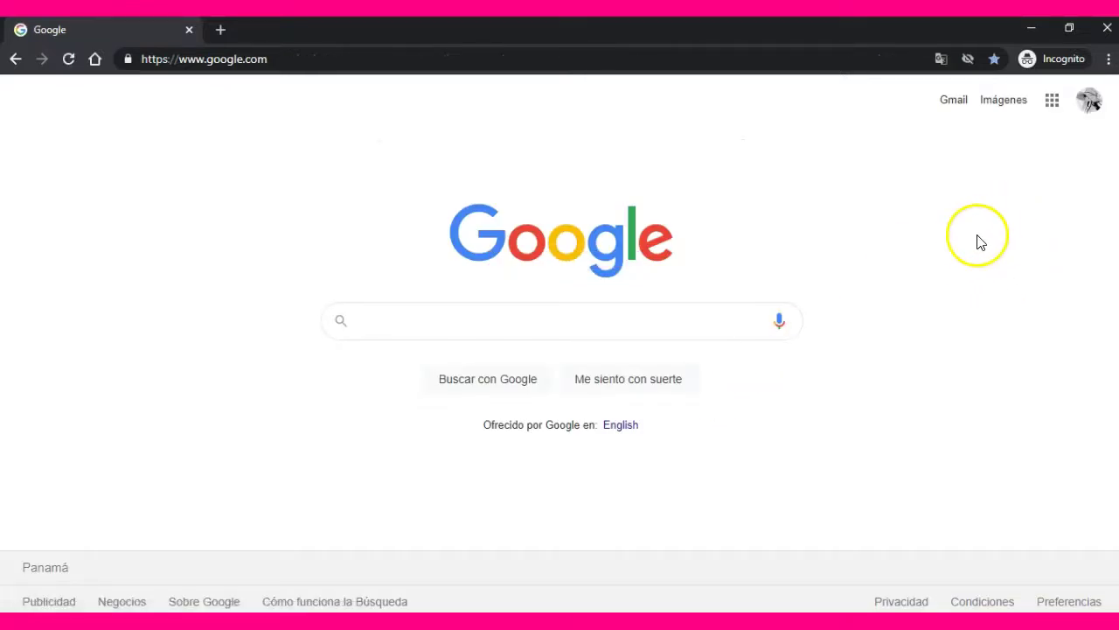
- Reopen Blogger from the Google apps and start creating a blog with the signed-in account
click(1052, 101)
drag(1092, 268, 1083, 371)
click(970, 394)
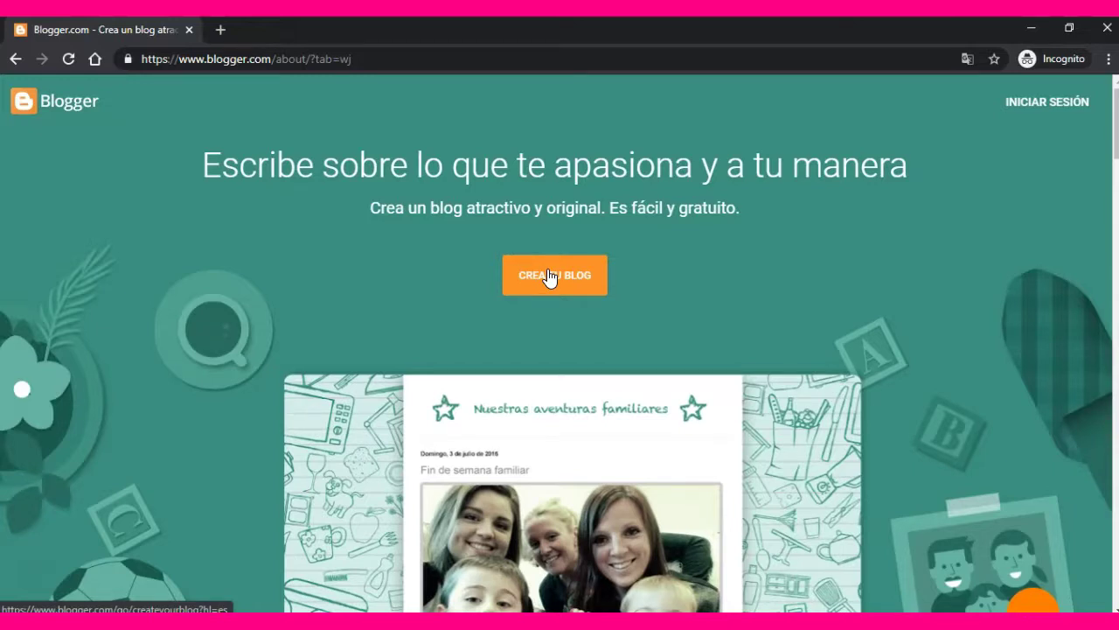
click(549, 277)
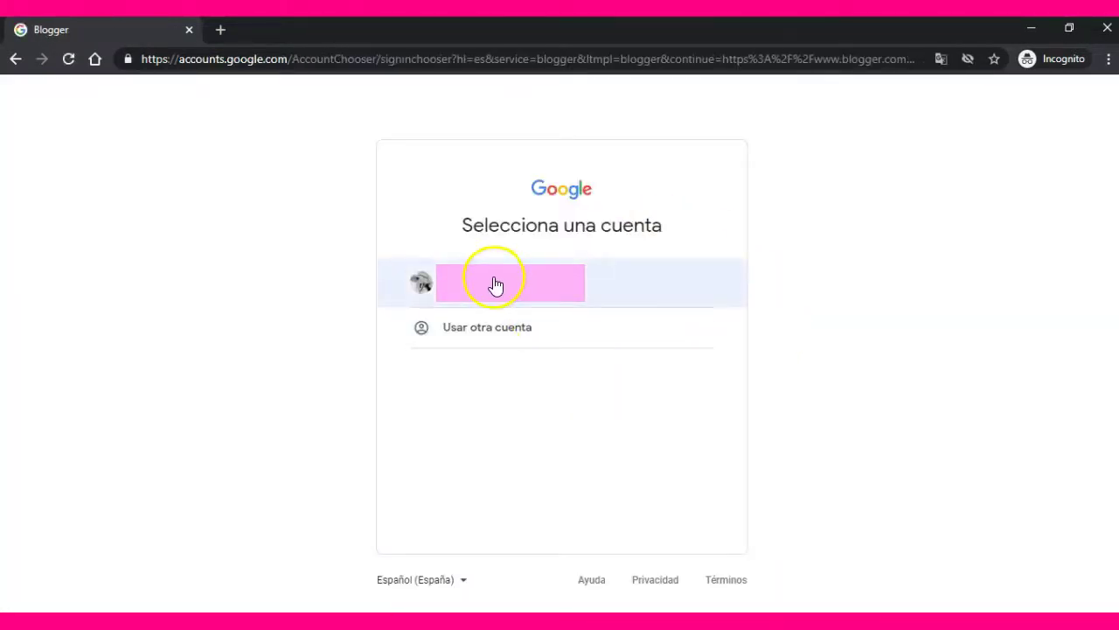
click(493, 278)
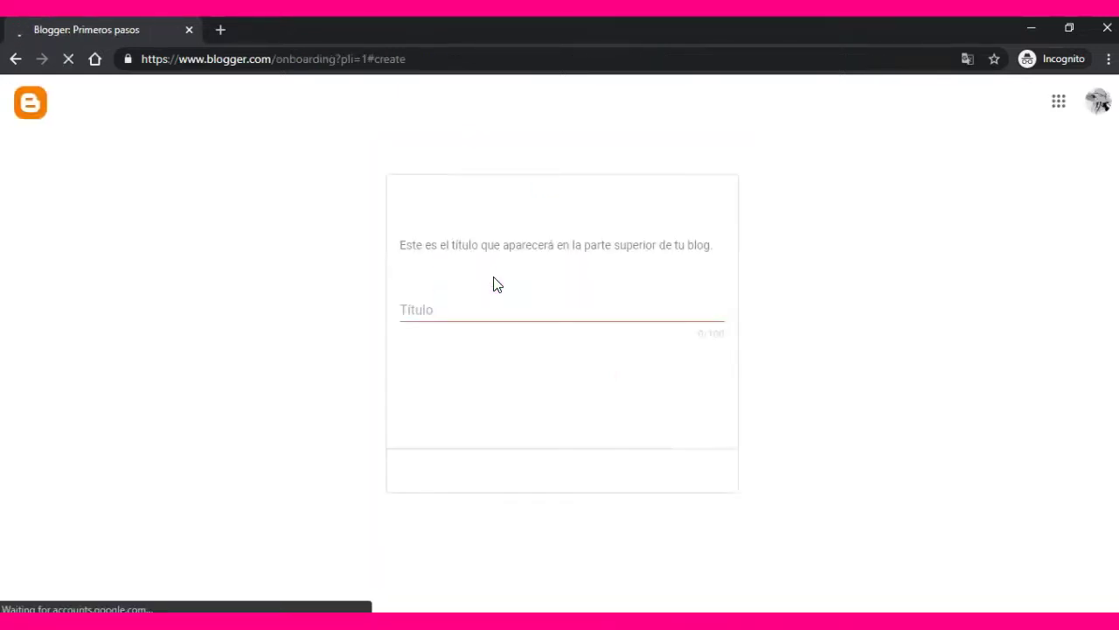
- Give the blog the title MyFavoriteThingstoDo and continue to the URL setup
click(431, 310)
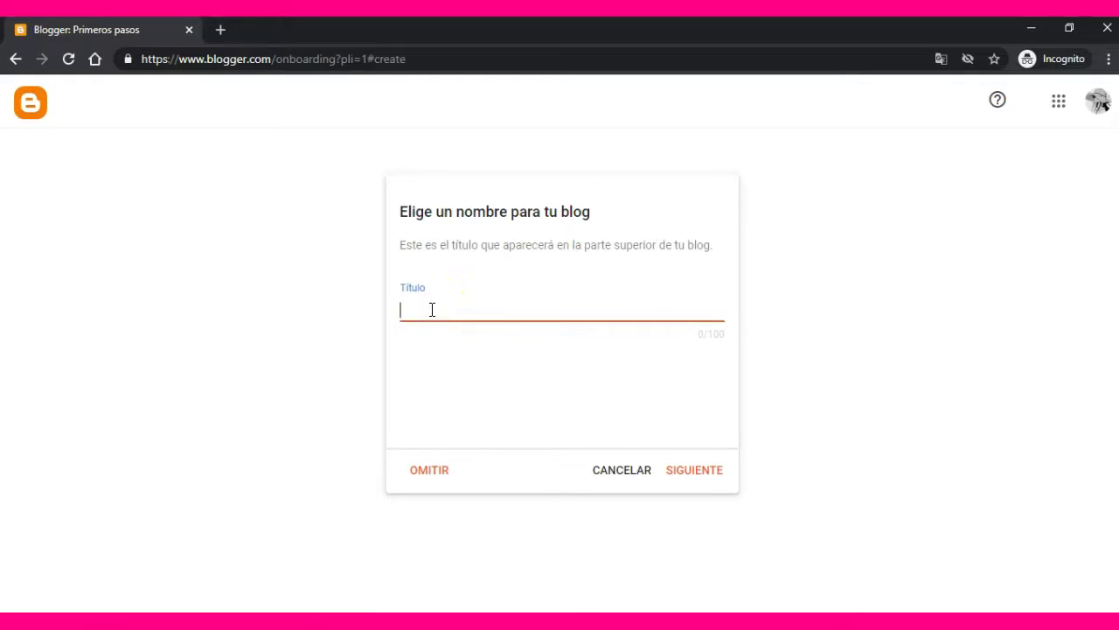
click(446, 311)
text(MyFavoriteThingstoDo)
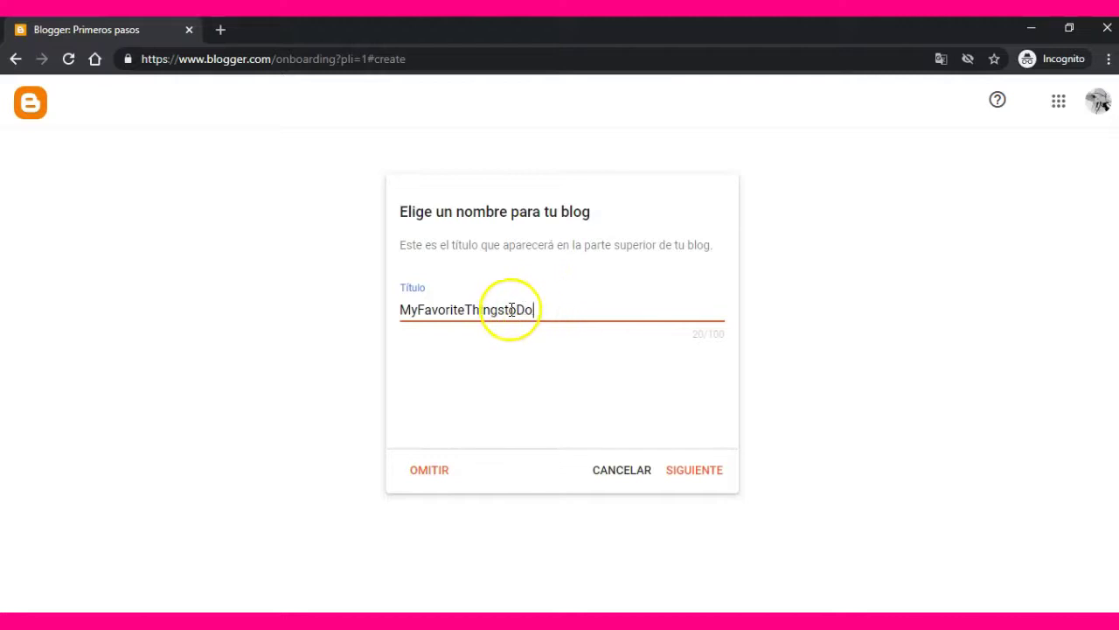
click(692, 470)
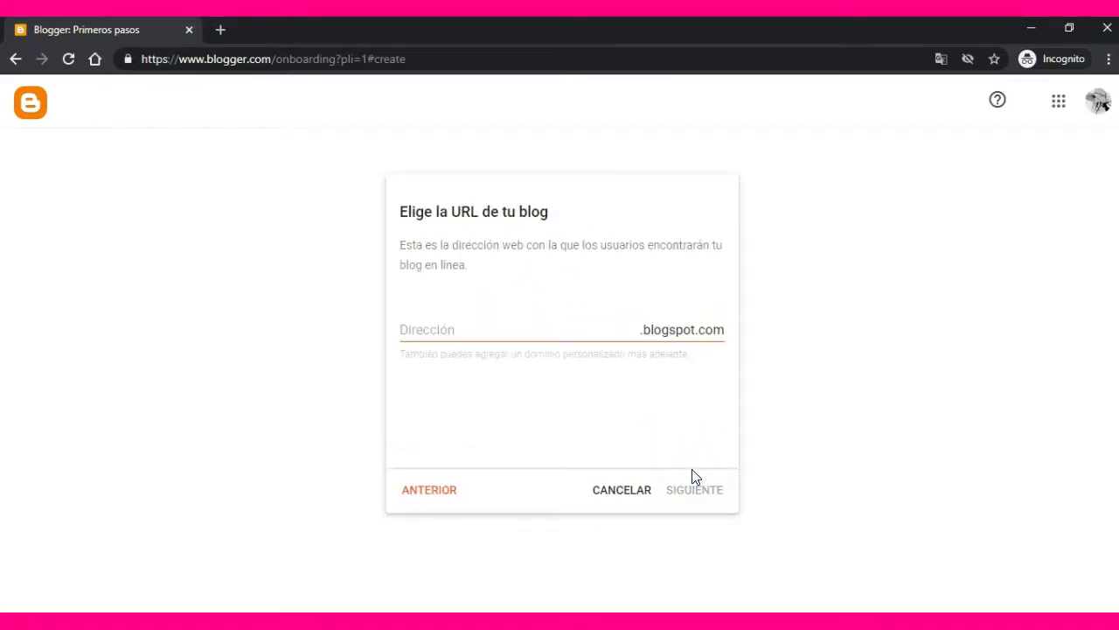
- Set the blog address to myfavoritethingstodo2021.blogspot.com and continue to the display name
click(487, 330)
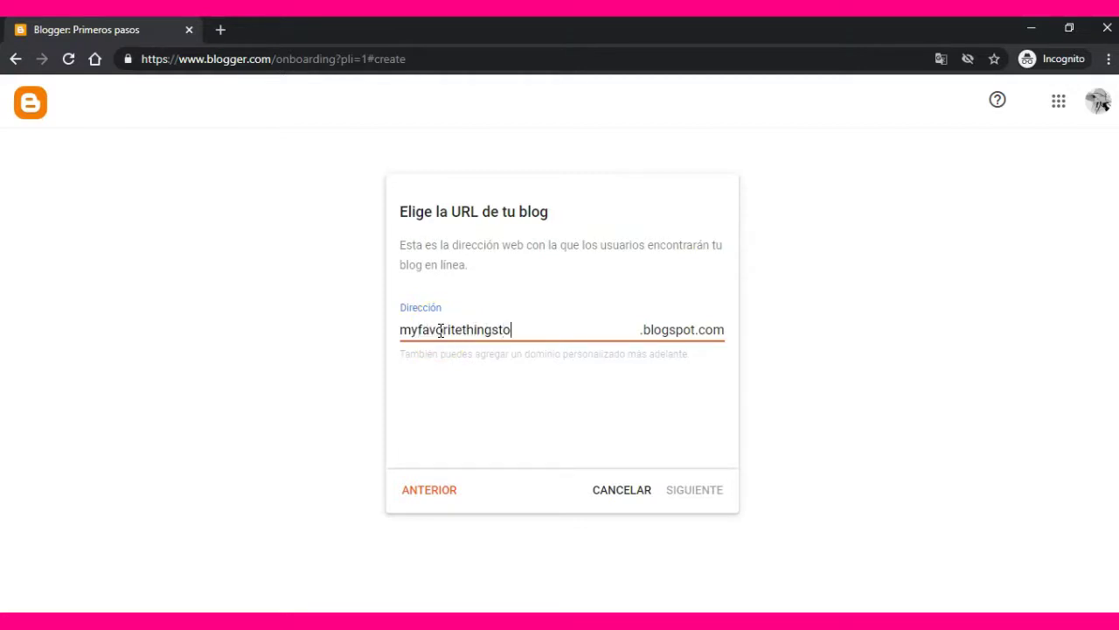
text(2021)
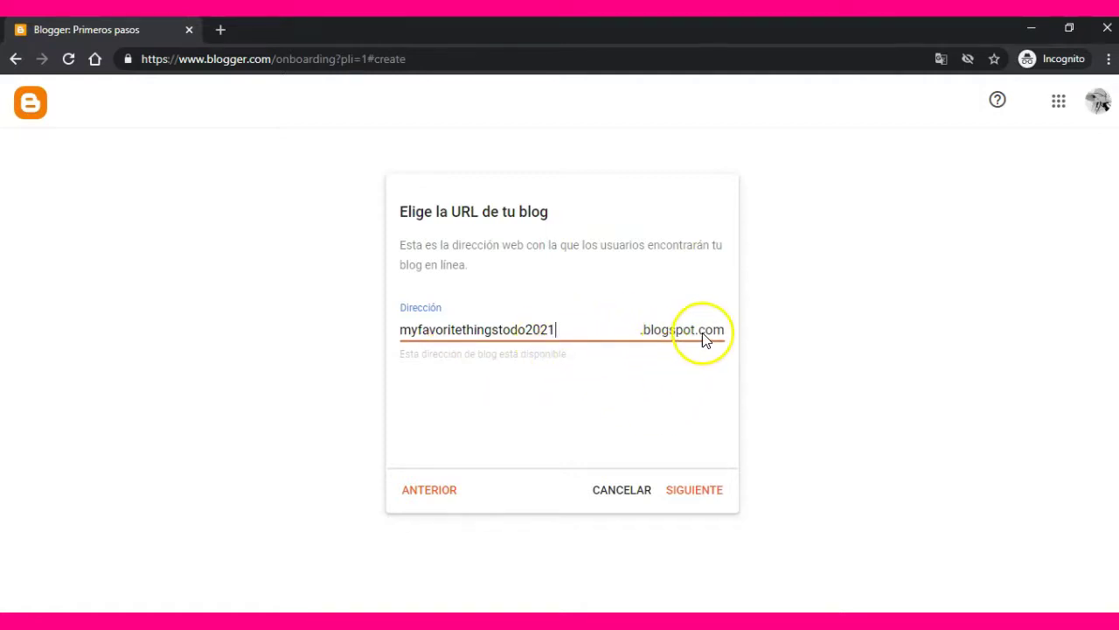
click(679, 495)
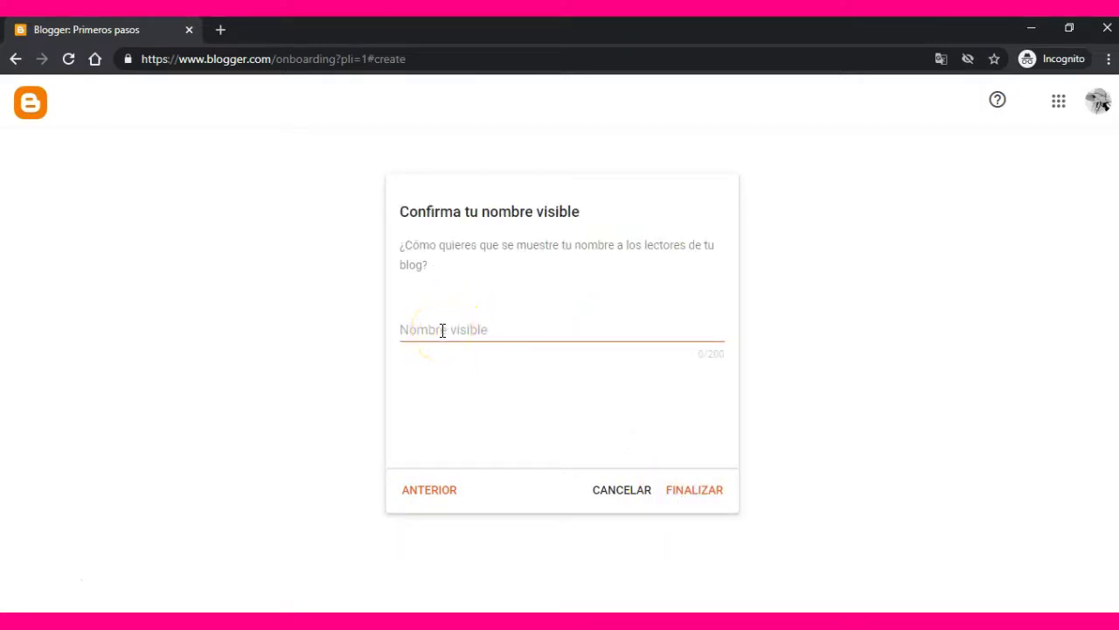
- Set the visible name to "My Favorite Things to Do" and finish creating the blog
click(443, 331)
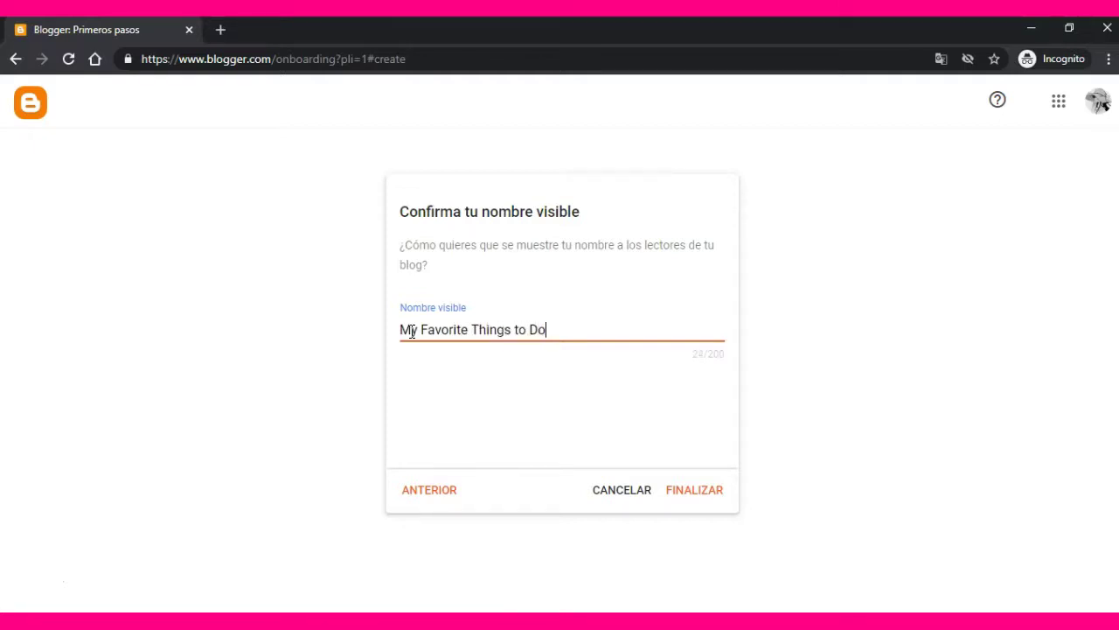
click(703, 480)
click(710, 501)
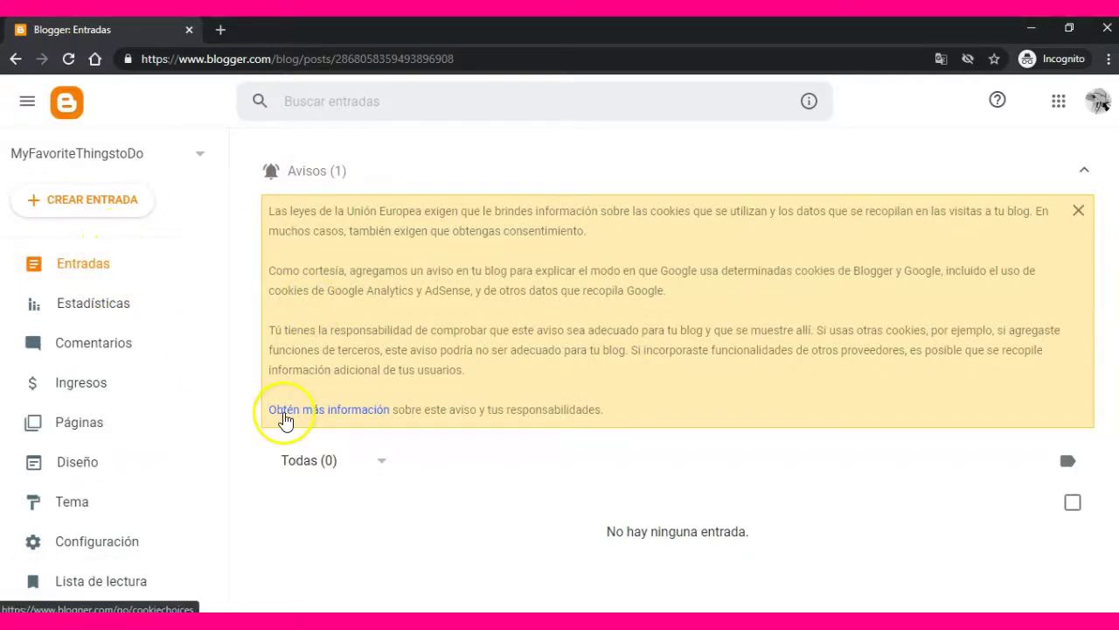
- Create a new post titled "Welcome!" and place the cursor in its body
click(96, 200)
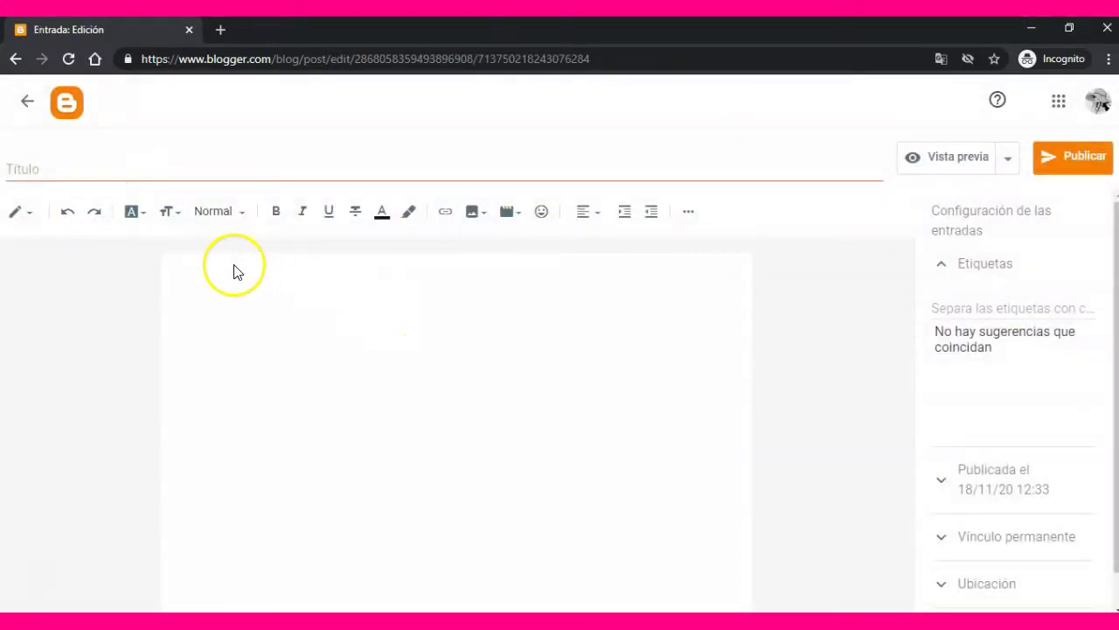
click(84, 168)
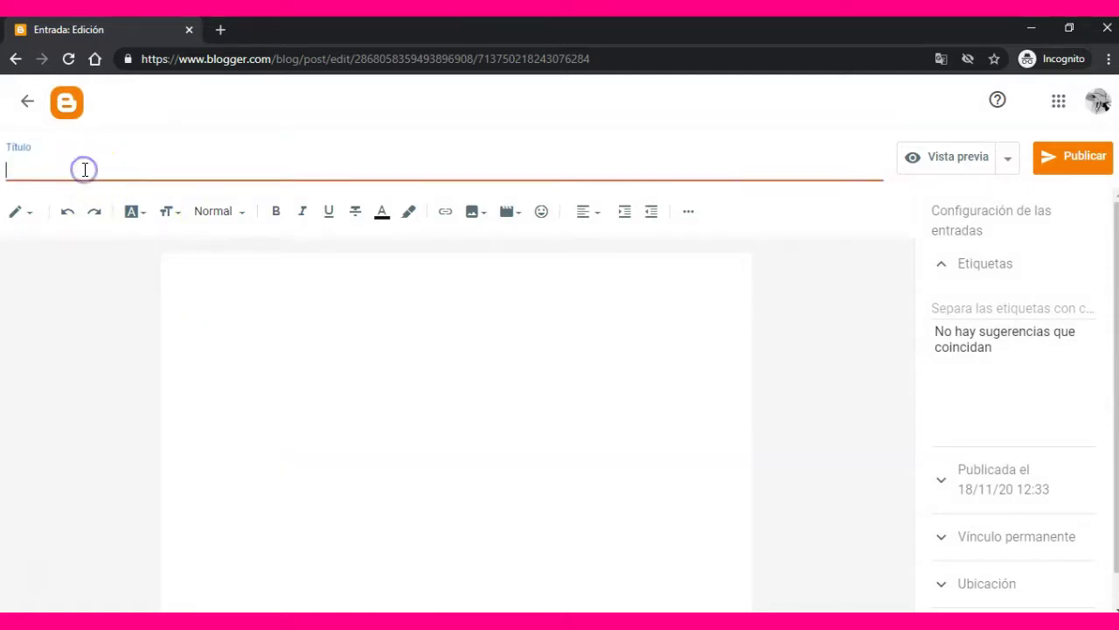
text(Welcome!)
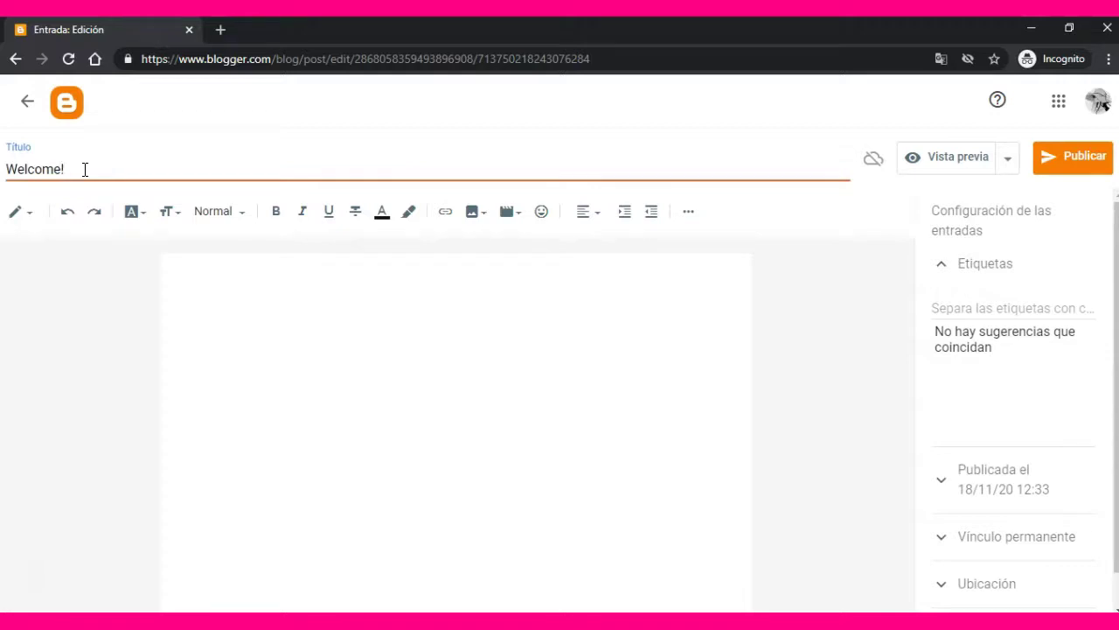
click(190, 292)
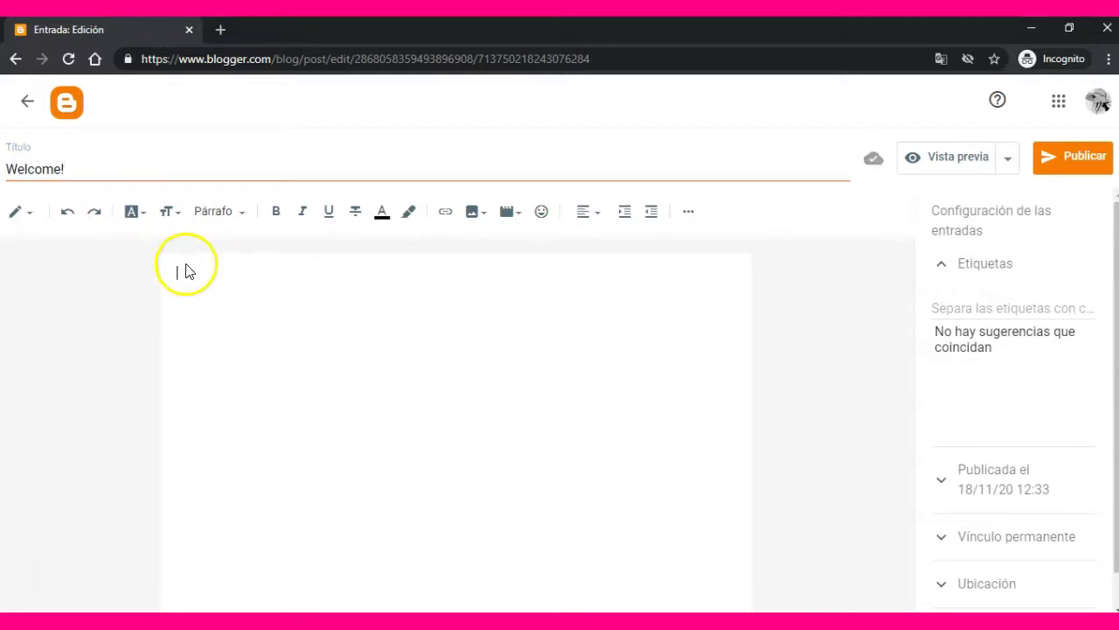
- Search the web for "welcome gif" in a new browser tab
click(221, 31)
click(220, 49)
text(welcome)
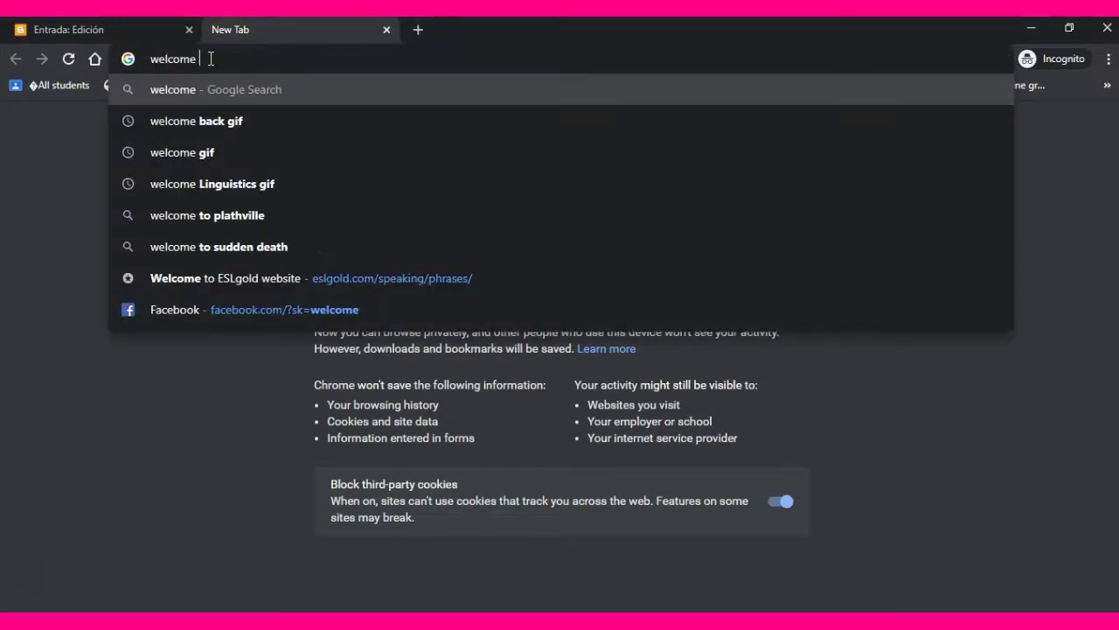
text( gif)
key(Return)
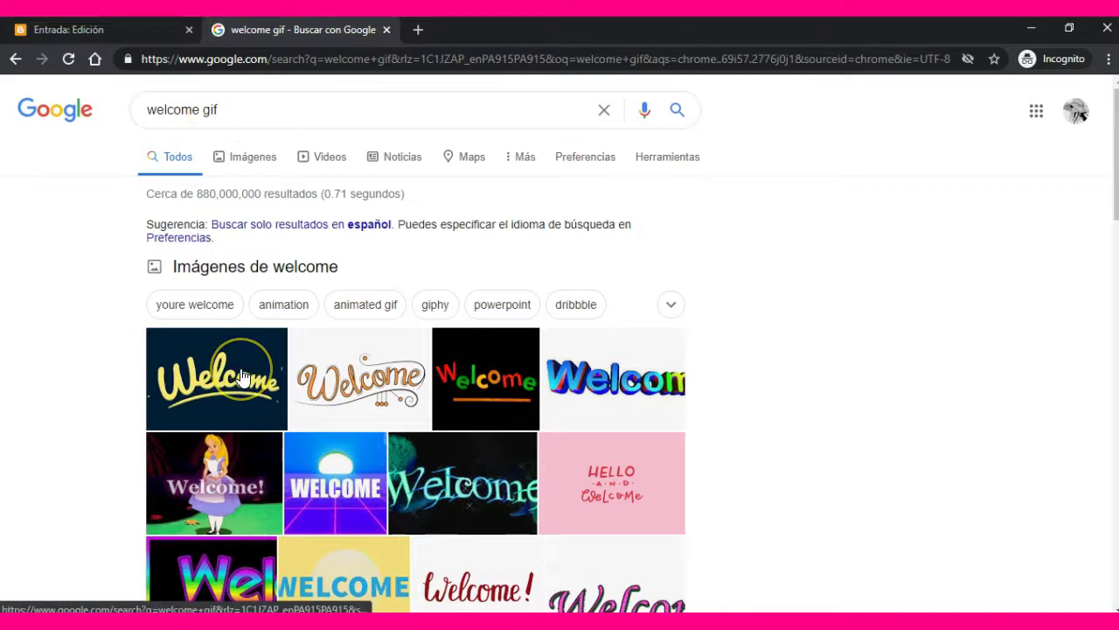
- Find the Alice "Welcome!" GIF from Tenor in the image results and save it as "Welcome gif"
click(209, 514)
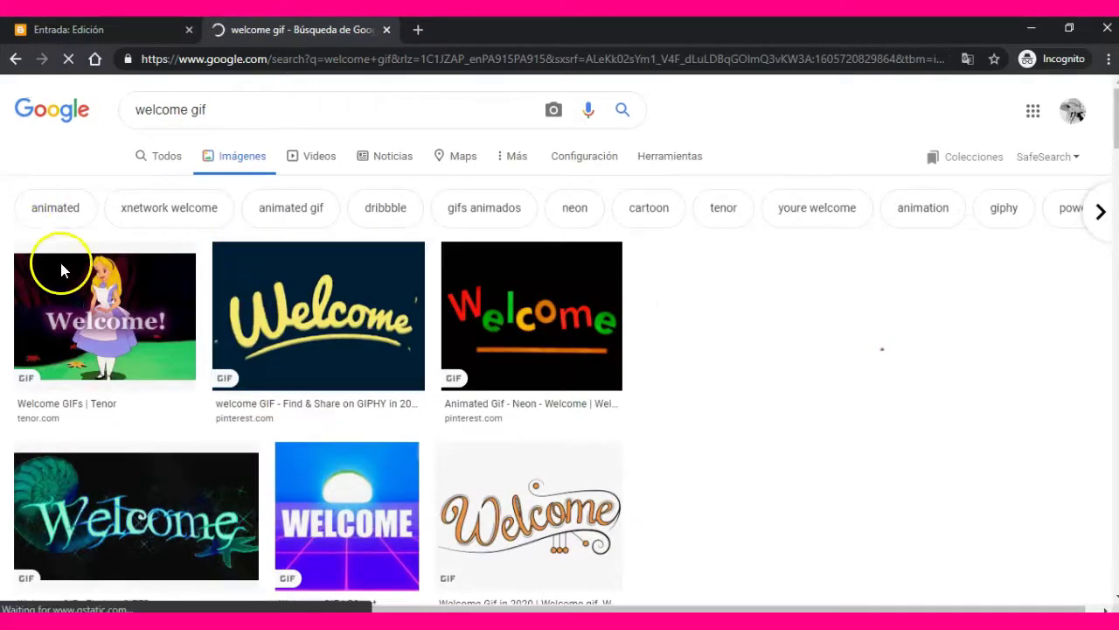
click(63, 271)
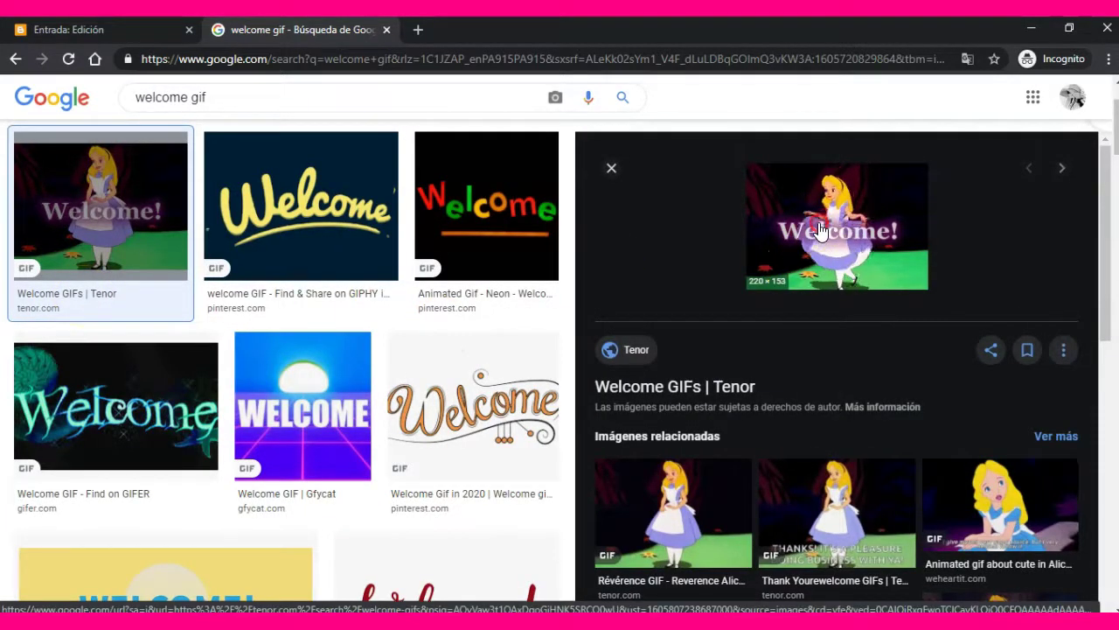
right_click(822, 232)
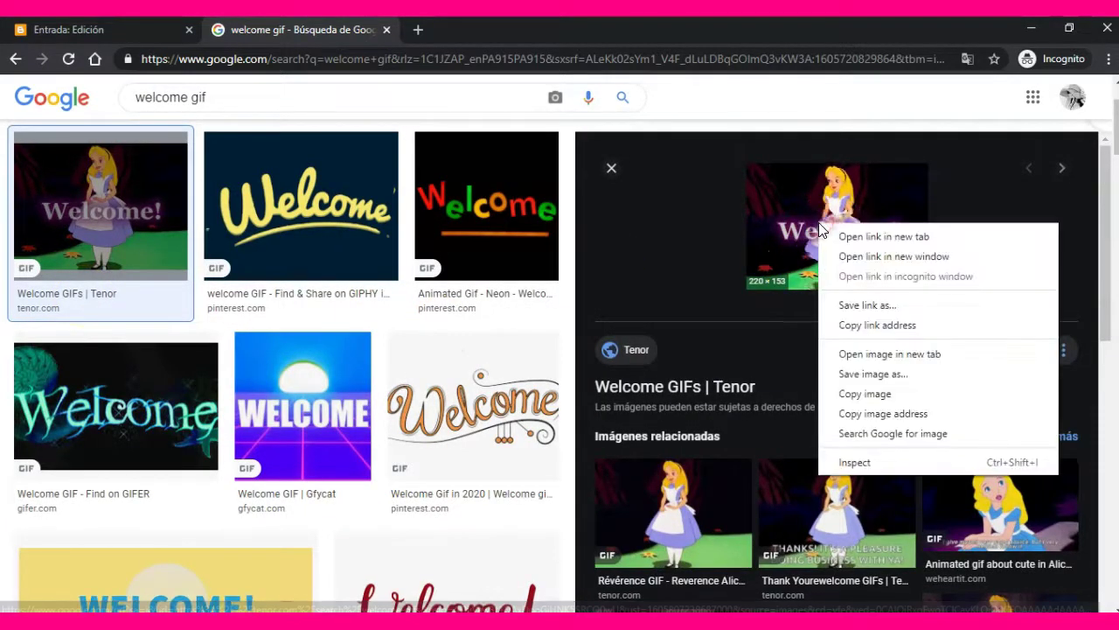
click(870, 373)
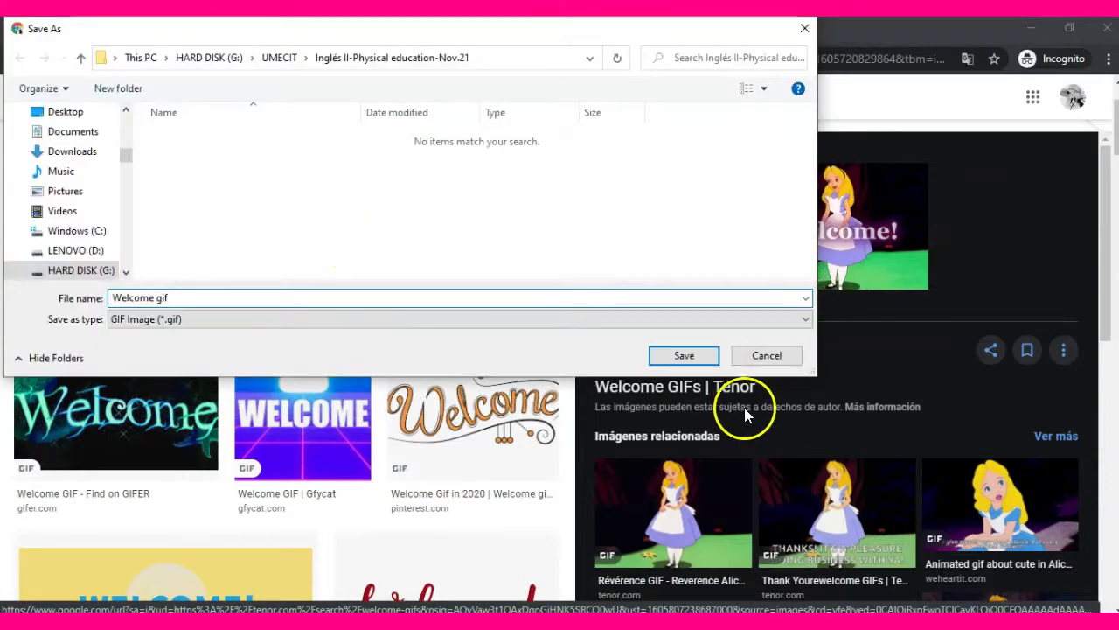
click(684, 355)
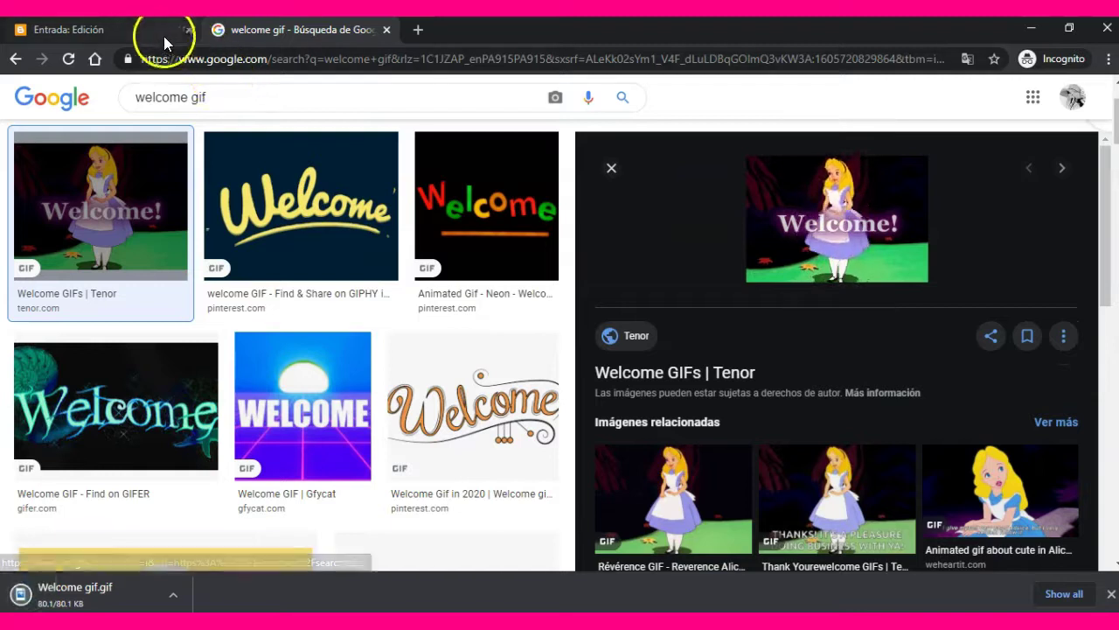
- Upload Welcome gif.gif from the computer into the Welcome! post and enlarge the image to roughly twice its size
click(148, 30)
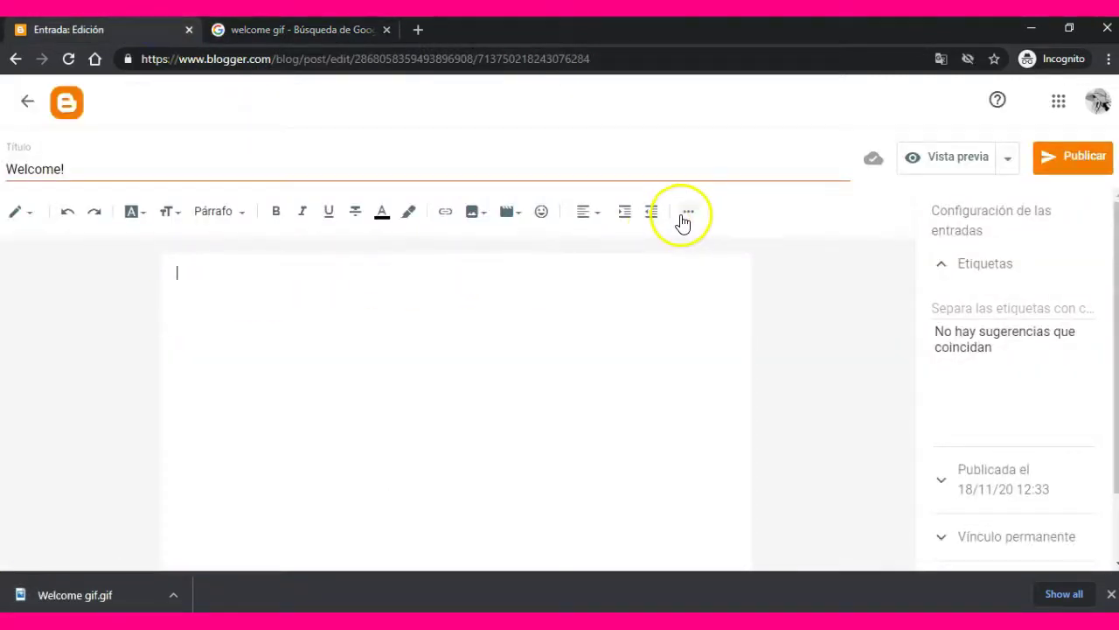
click(473, 212)
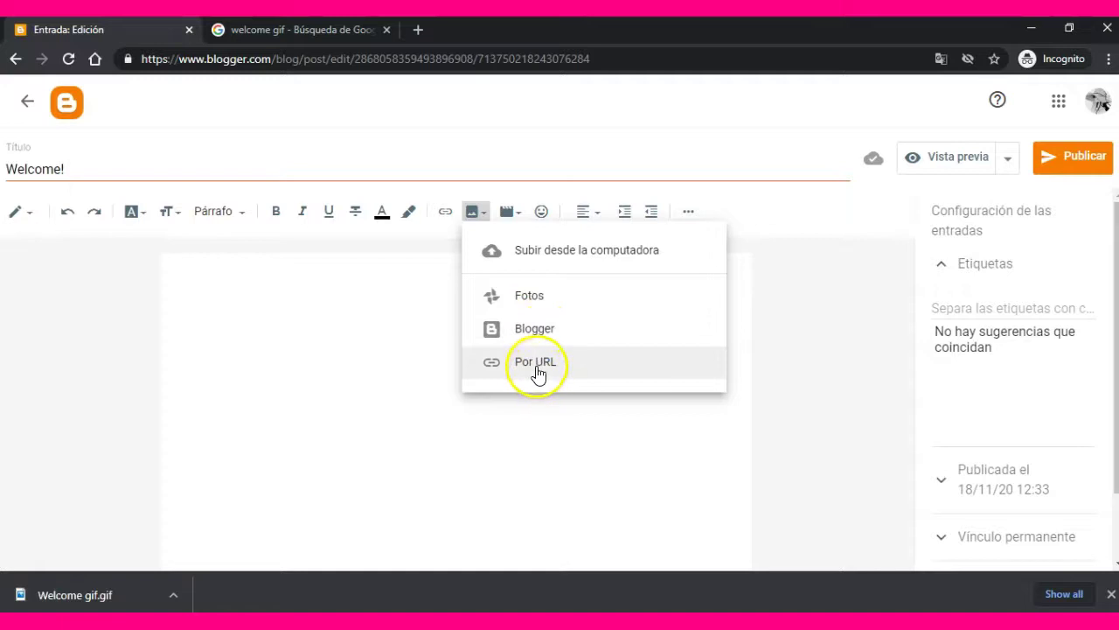
click(553, 251)
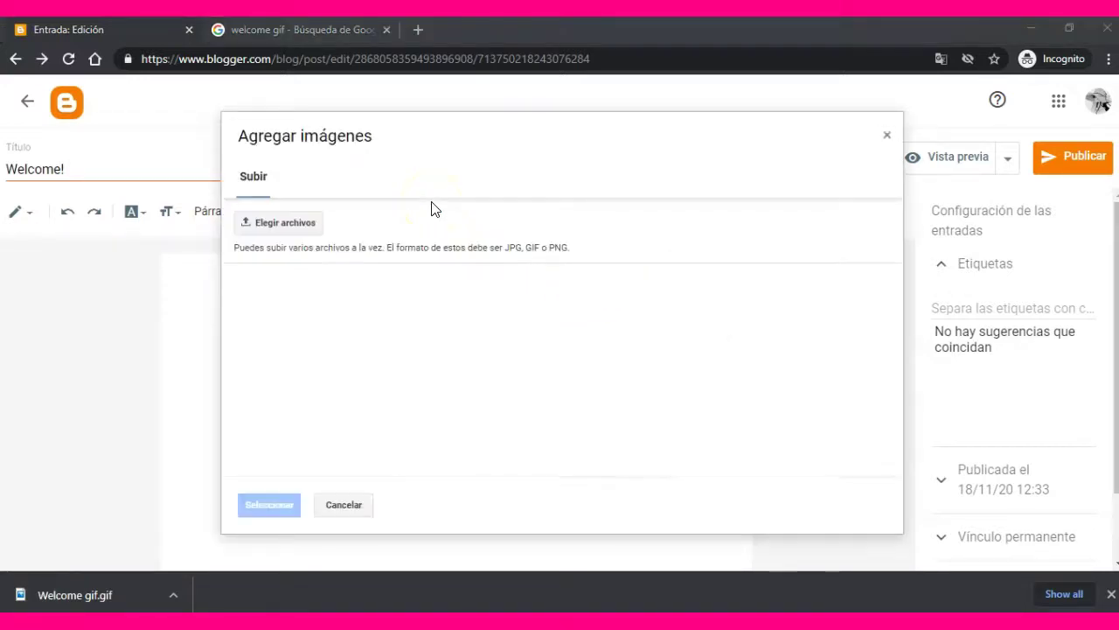
click(307, 224)
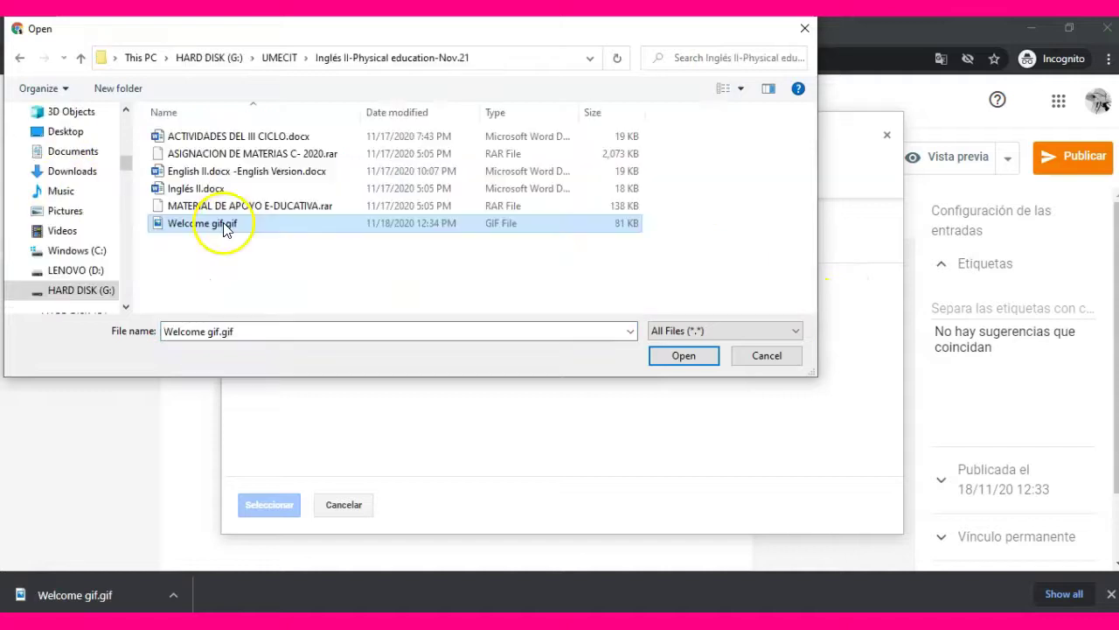
click(683, 356)
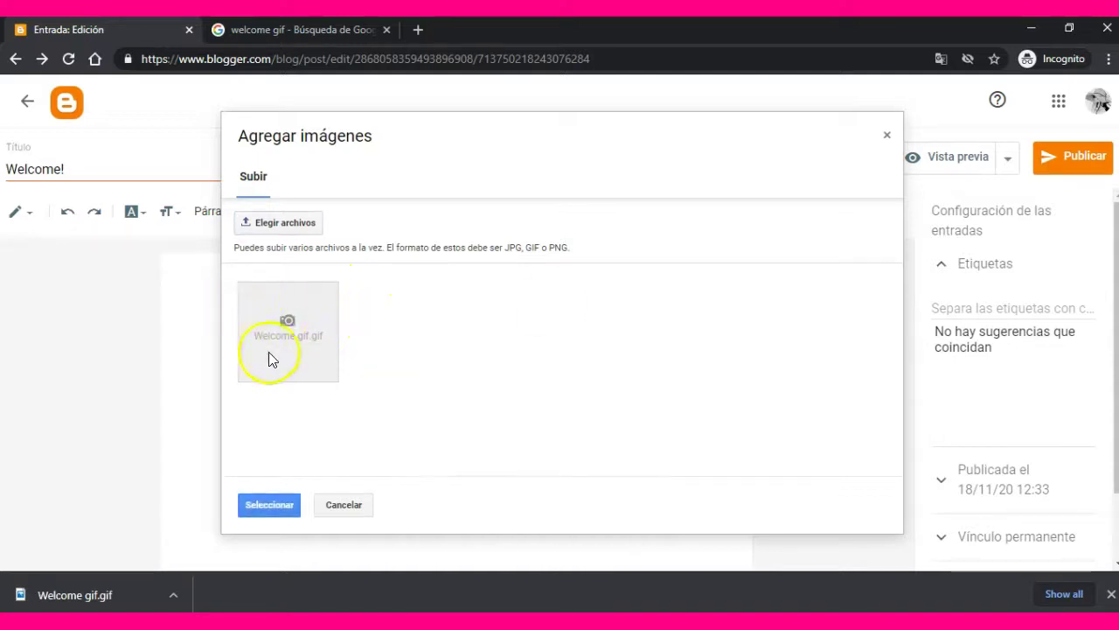
click(264, 502)
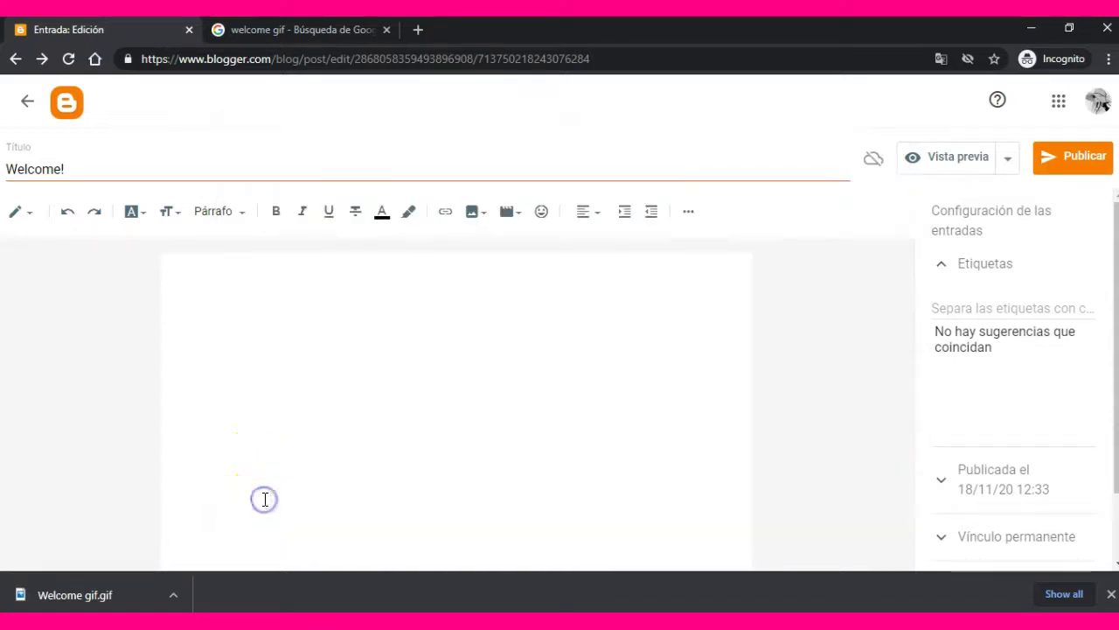
click(412, 393)
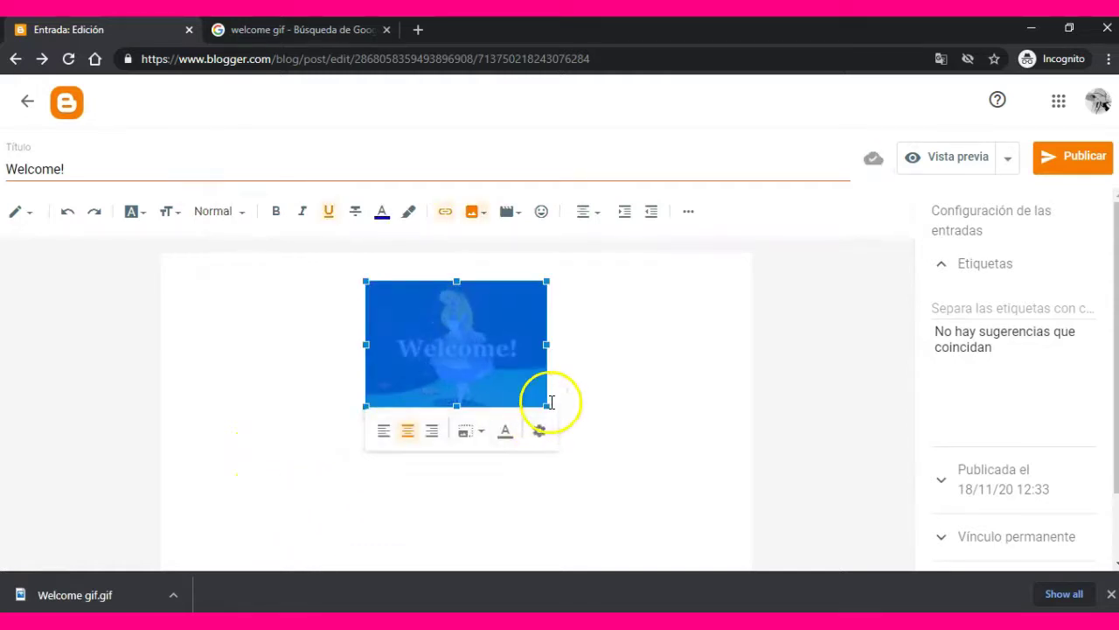
drag(546, 404, 657, 553)
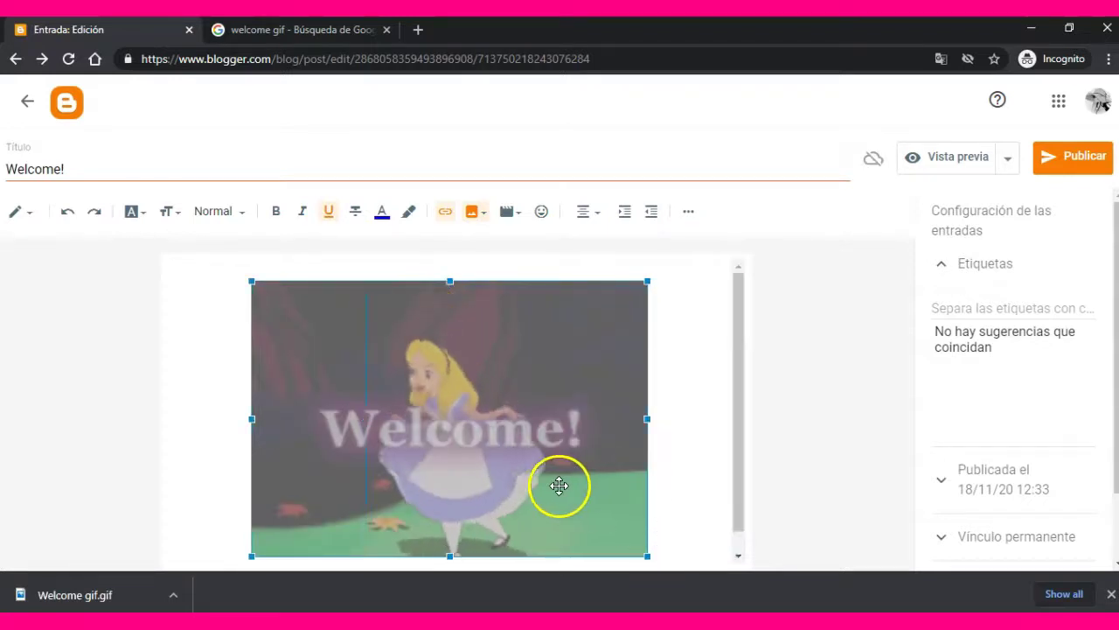
- Preview the Welcome! post in the mobile, tablet and desktop layouts, and close the preview
click(559, 485)
click(684, 468)
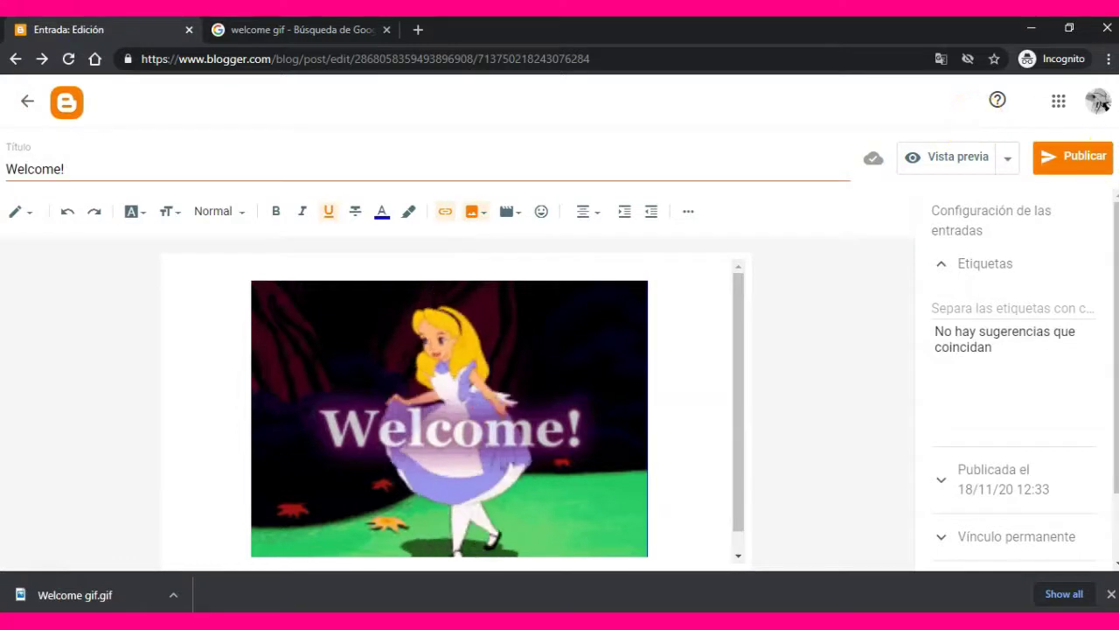
click(958, 158)
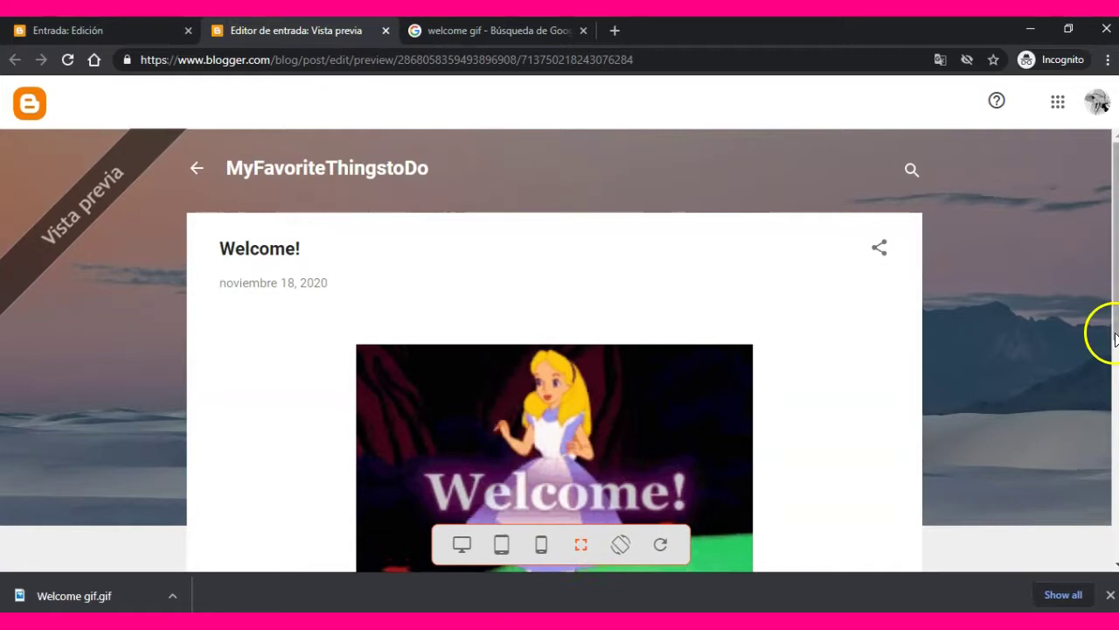
drag(1115, 346, 1115, 453)
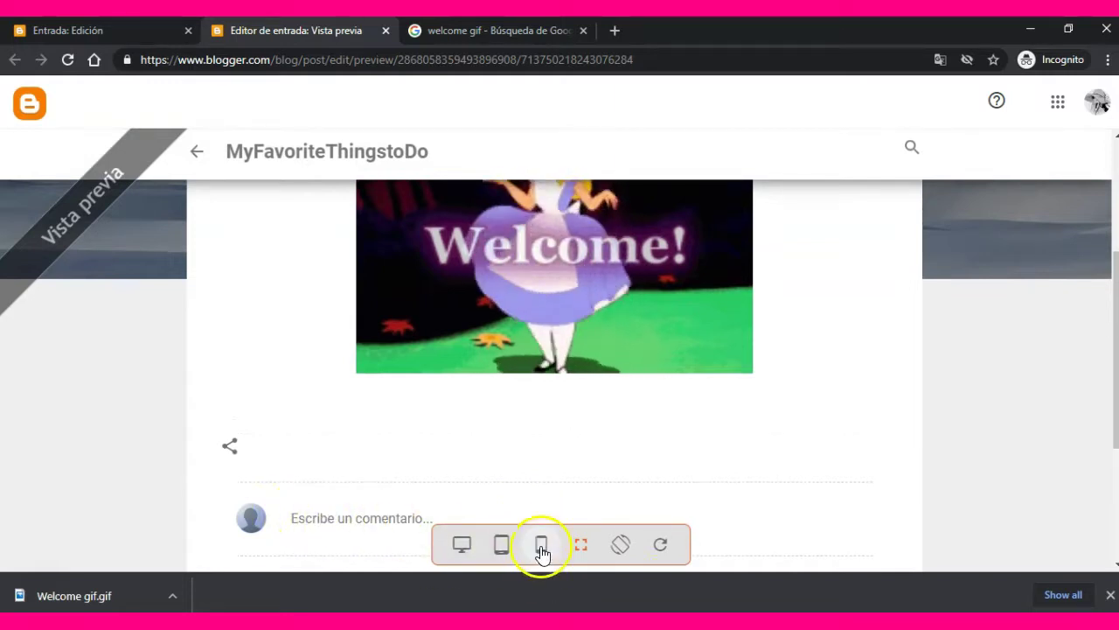
click(540, 544)
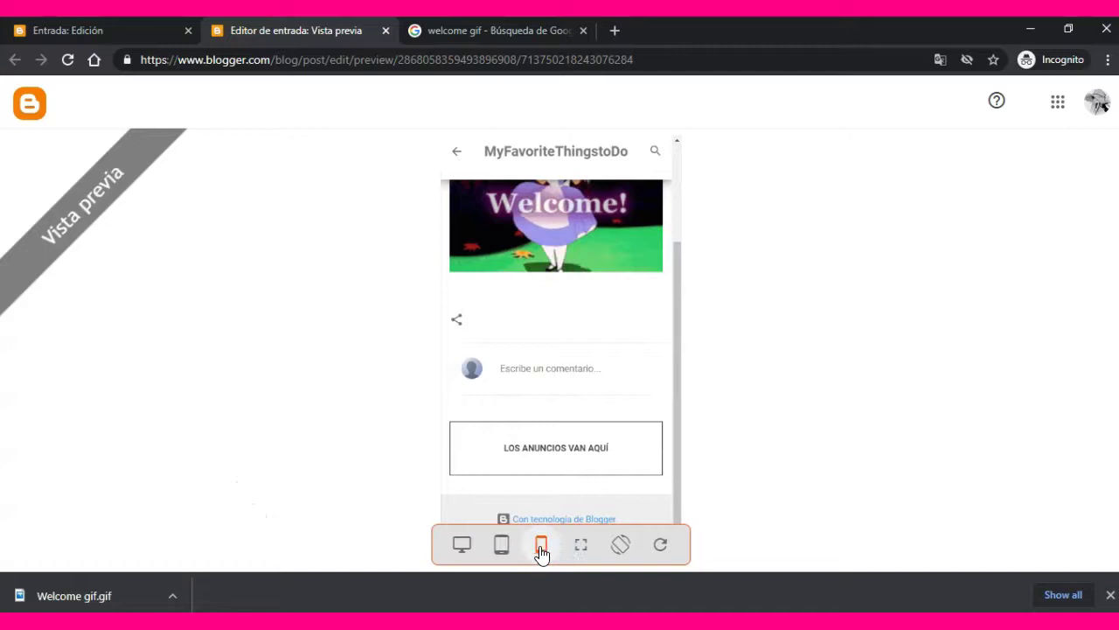
drag(675, 326, 679, 210)
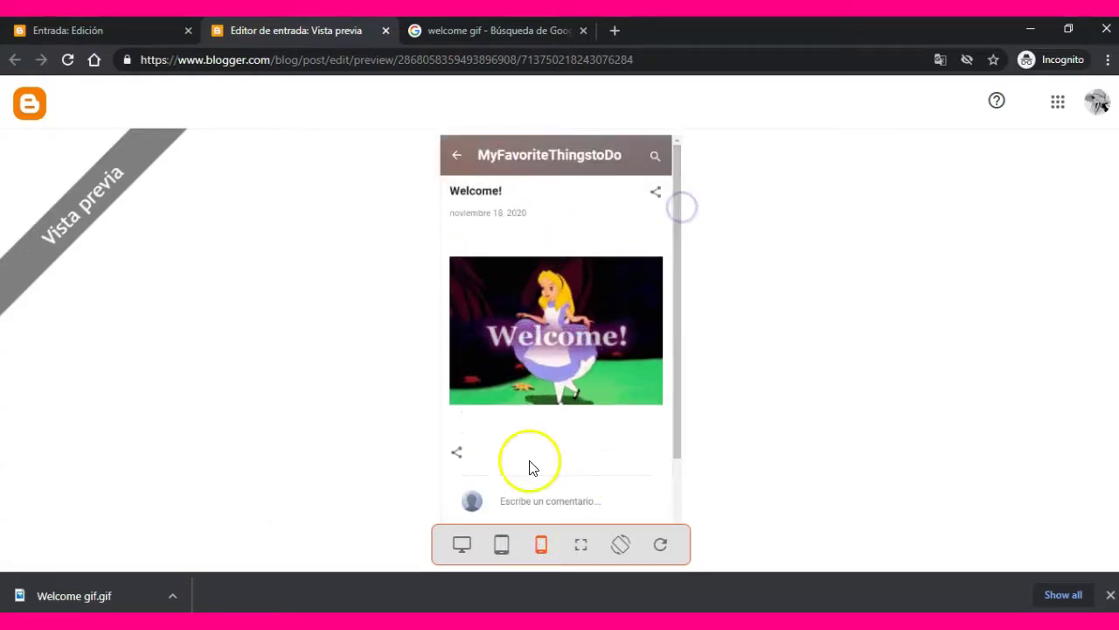
click(505, 547)
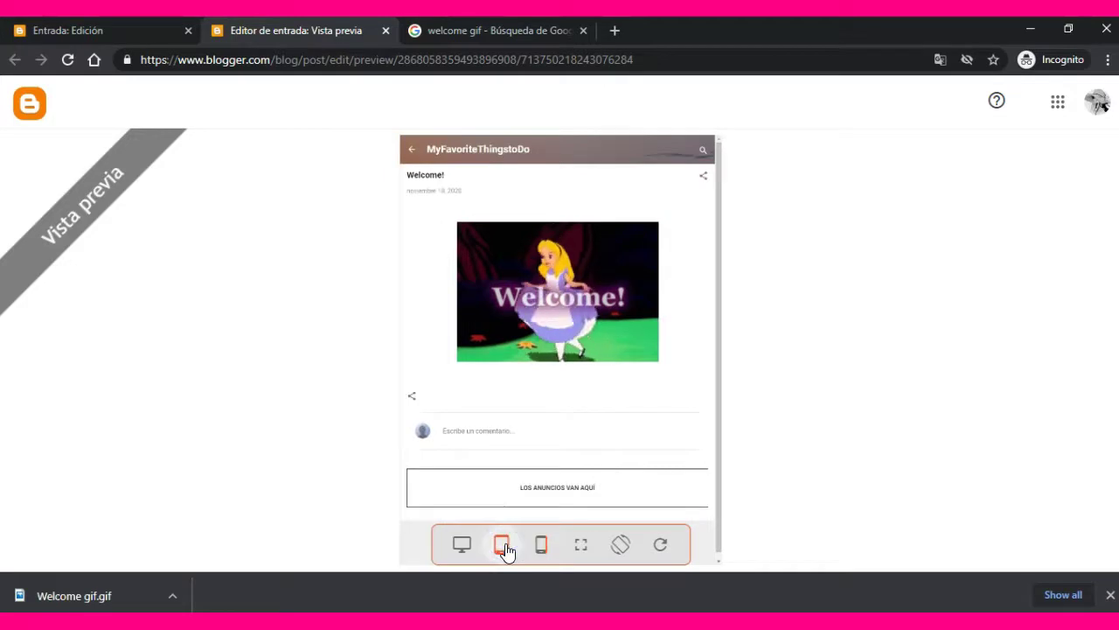
click(461, 545)
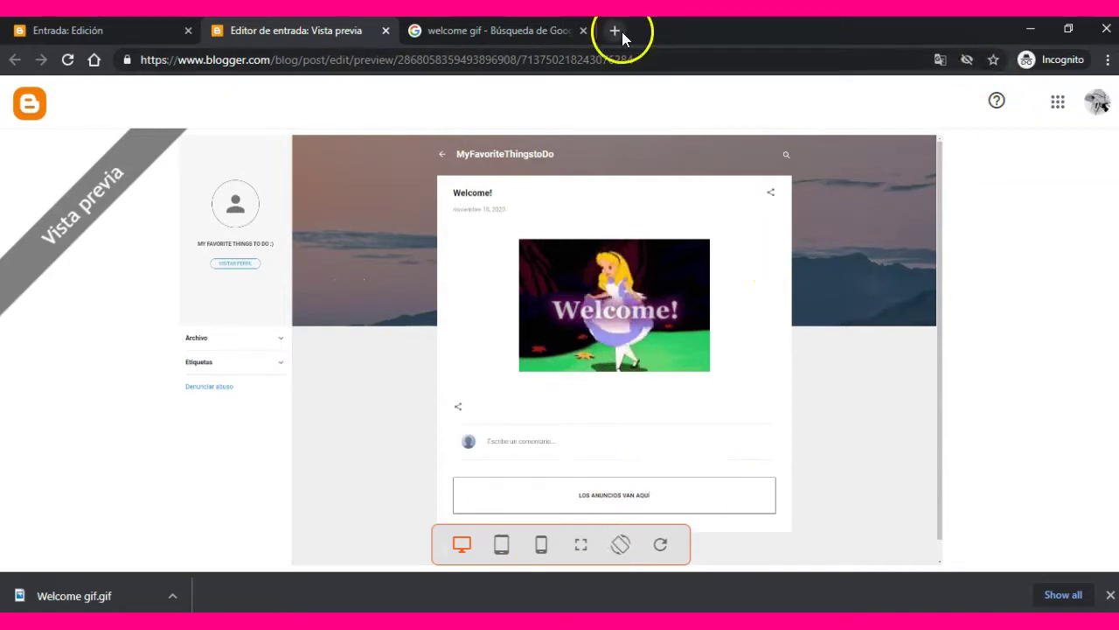
click(385, 31)
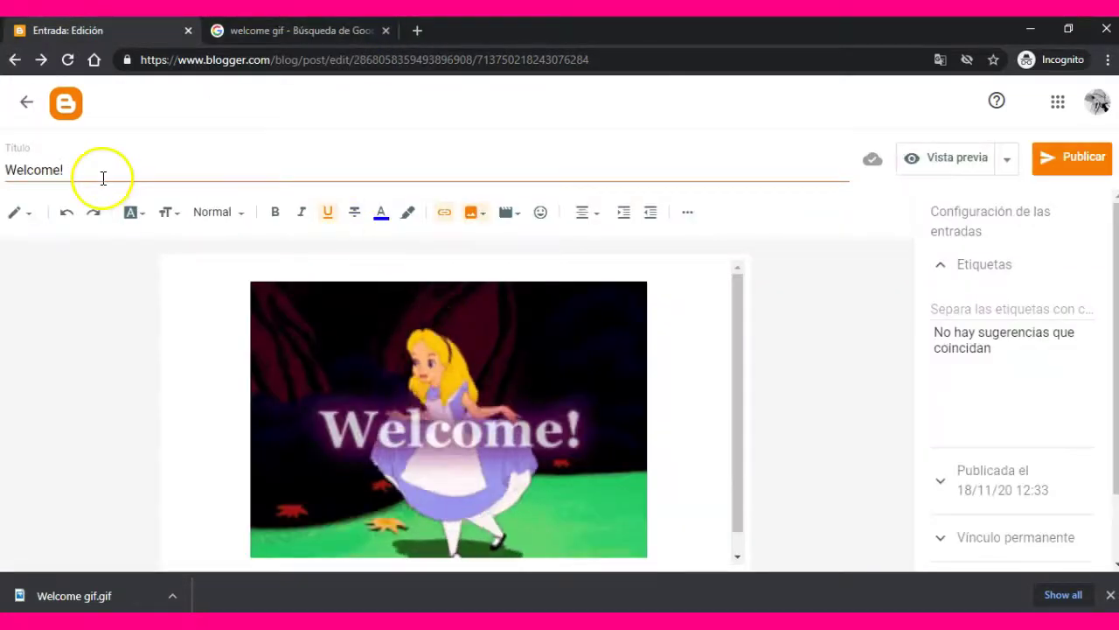
- Leave the post editor and look through the blog's theme gallery, from Contempo through to Travel
click(26, 103)
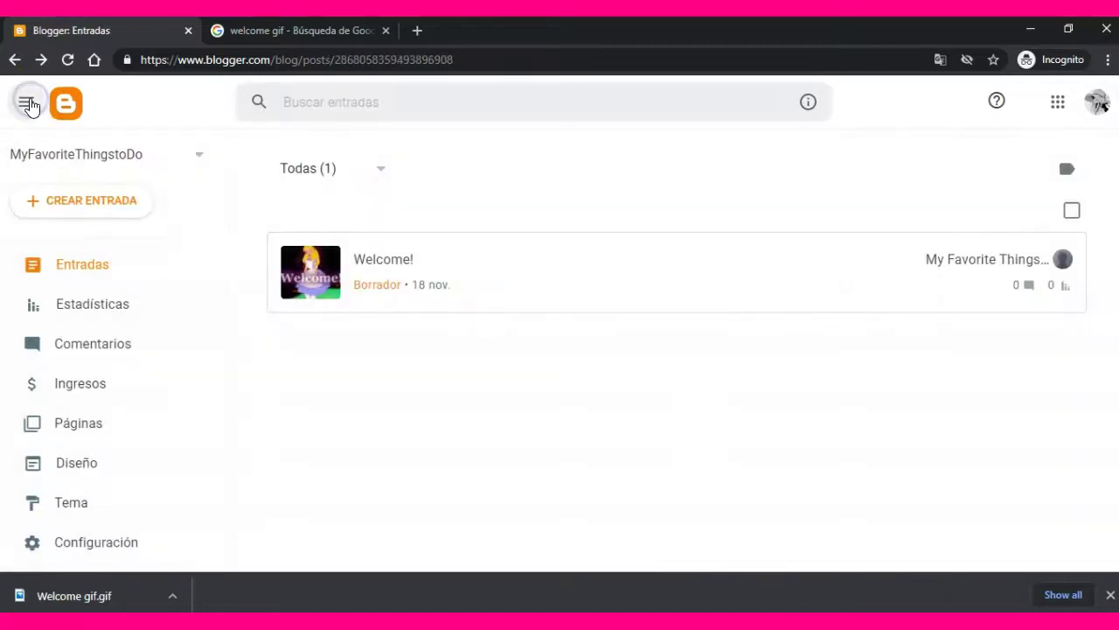
click(92, 505)
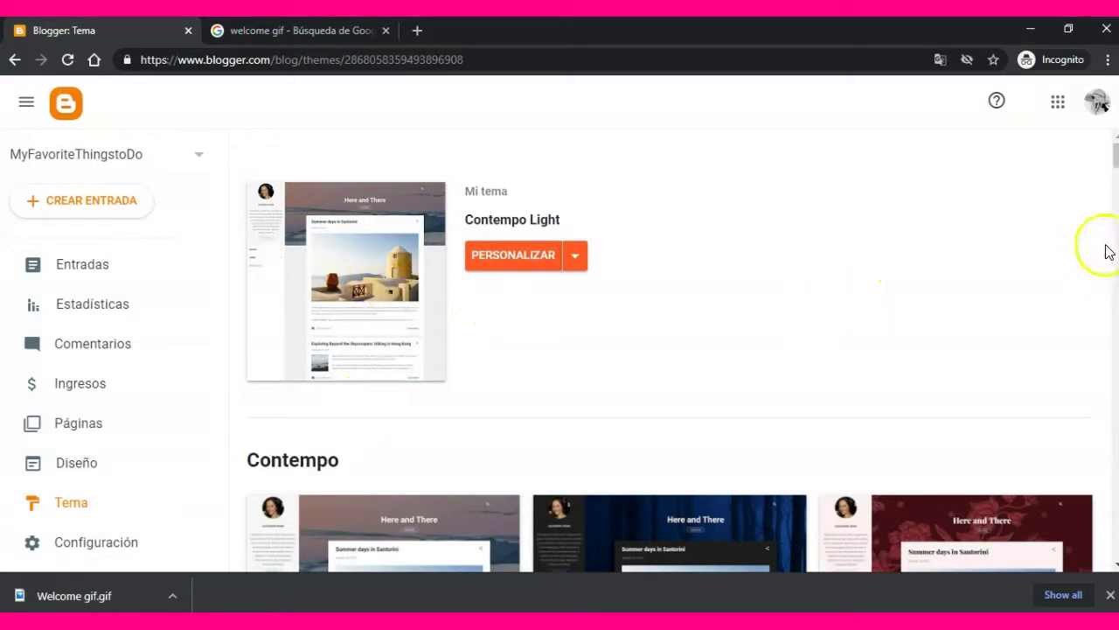
drag(1116, 160, 1116, 319)
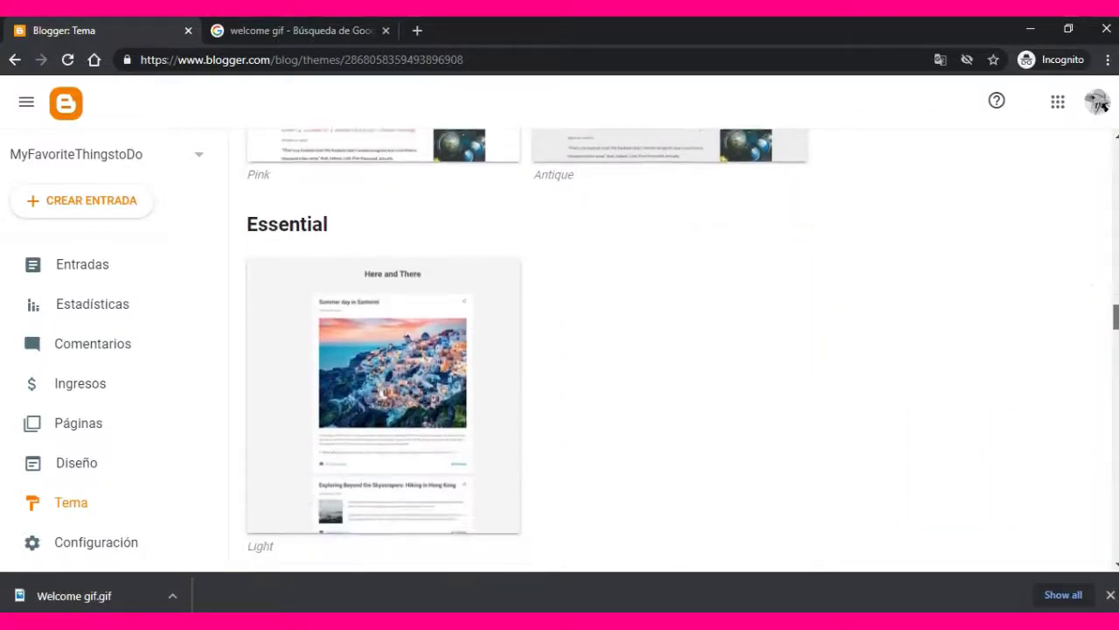
scroll(1104, 104, down, 5)
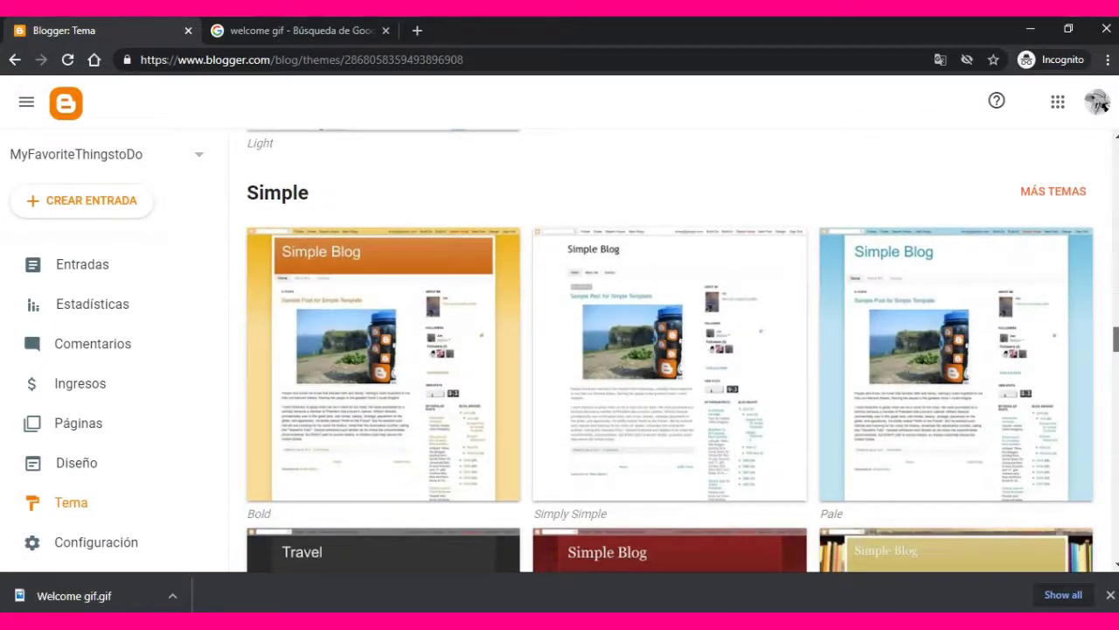
scroll(1104, 104, down, 3)
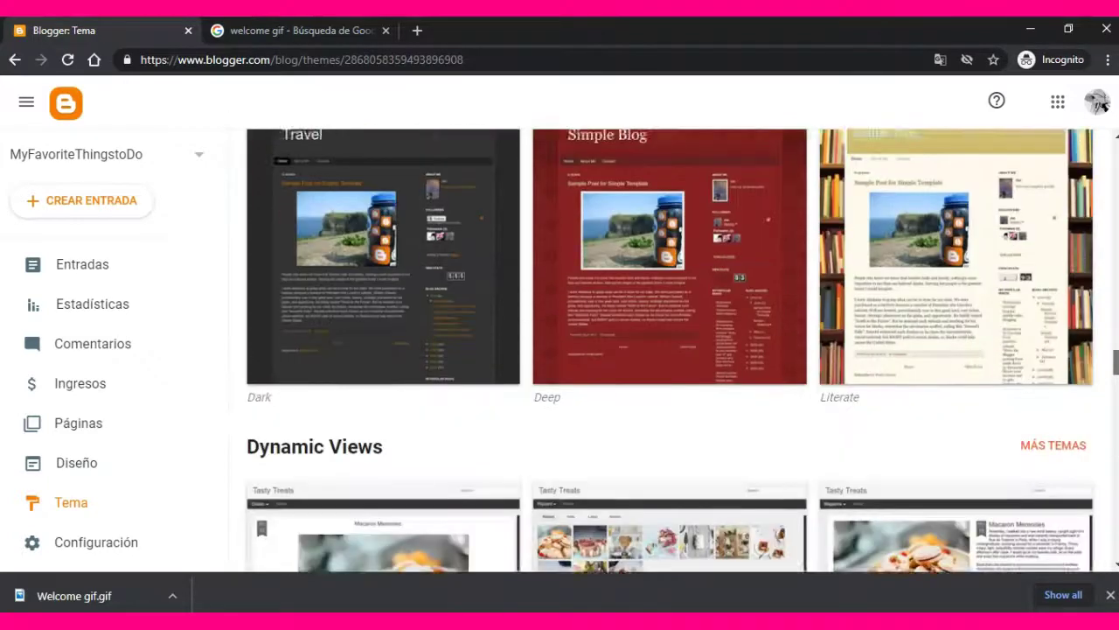
scroll(1103, 104, down, 3)
scroll(1104, 104, down, 8)
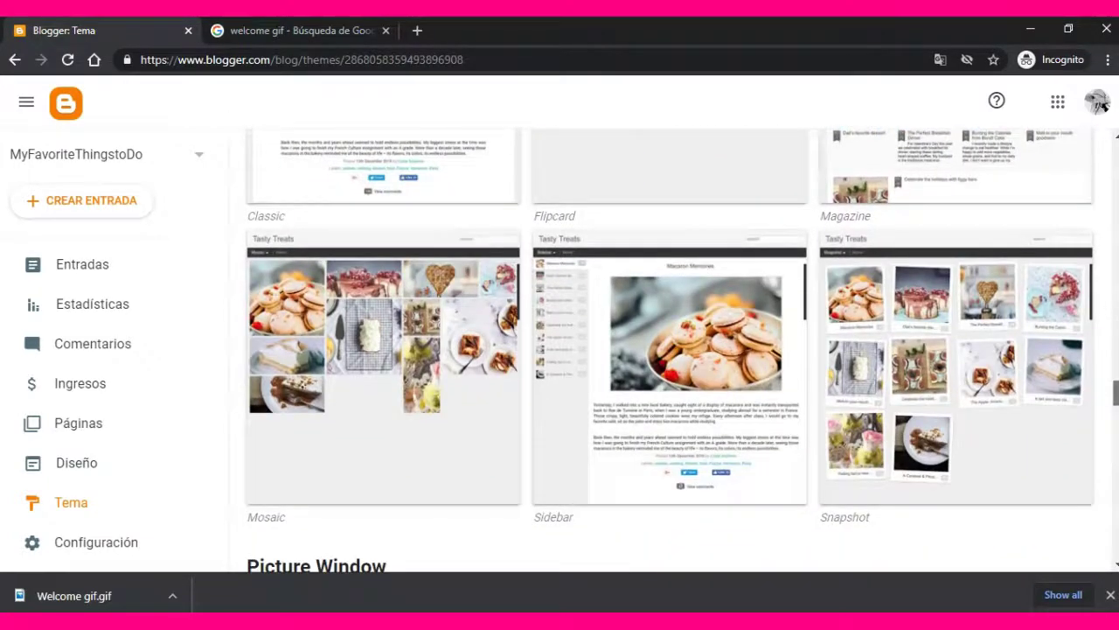
scroll(1103, 104, down, 1)
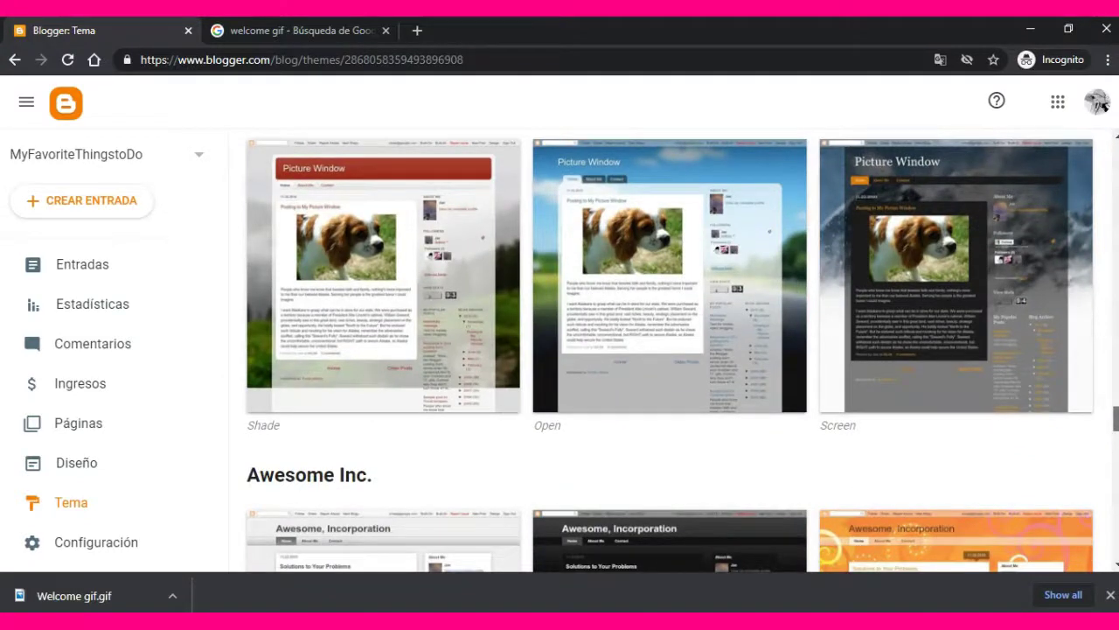
scroll(1103, 105, down, 5)
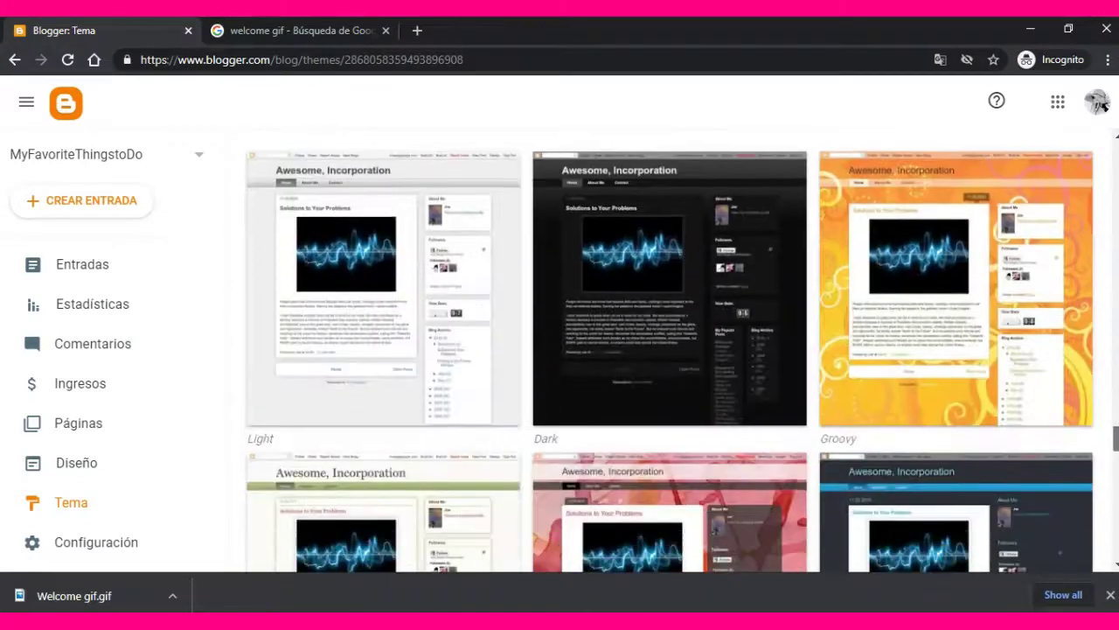
scroll(1104, 104, down, 9)
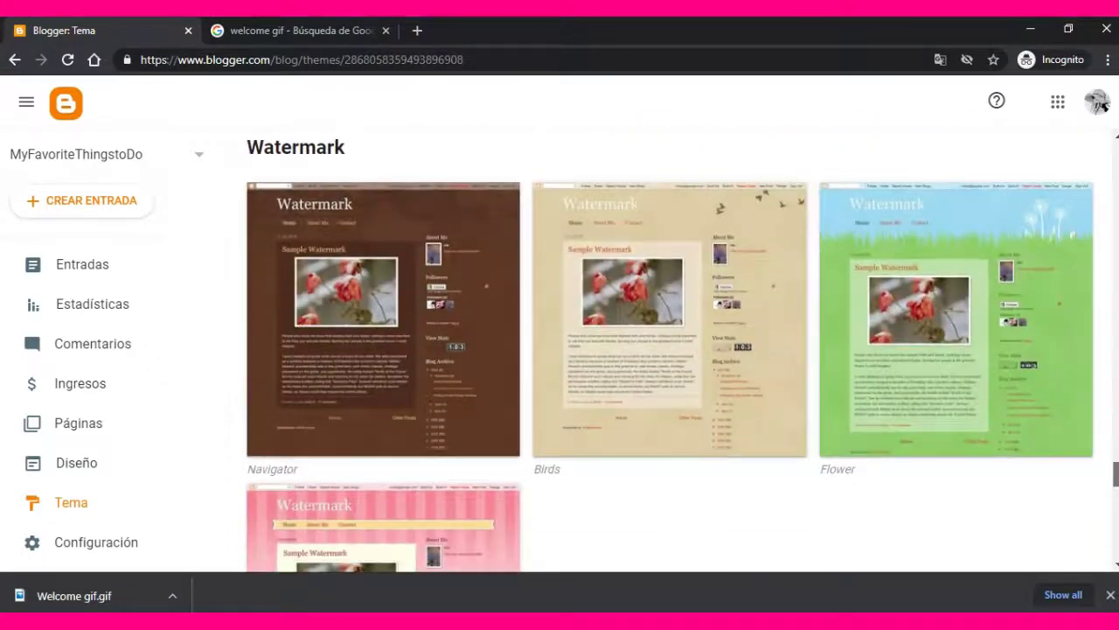
scroll(1103, 104, down, 3)
scroll(1104, 104, down, 7)
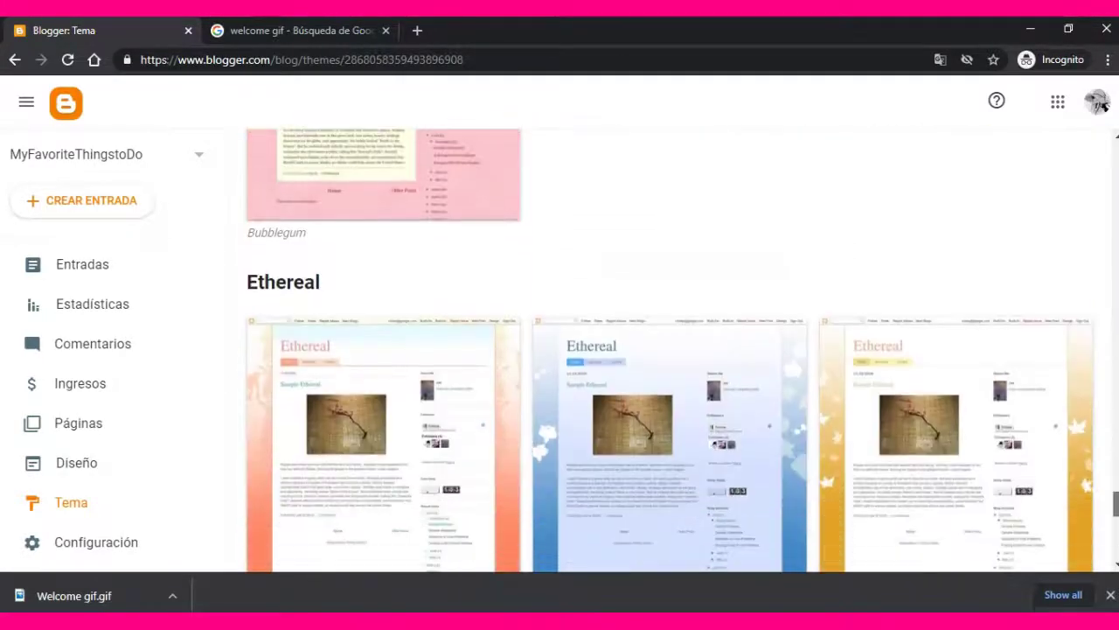
scroll(1103, 104, down, 3)
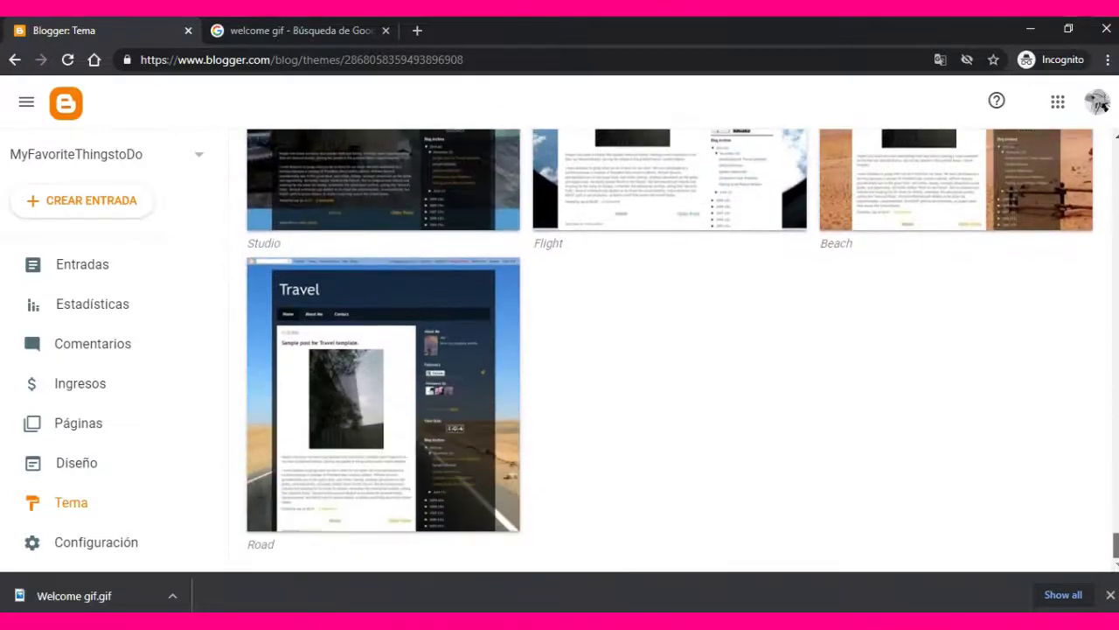
scroll(1103, 104, up, 4)
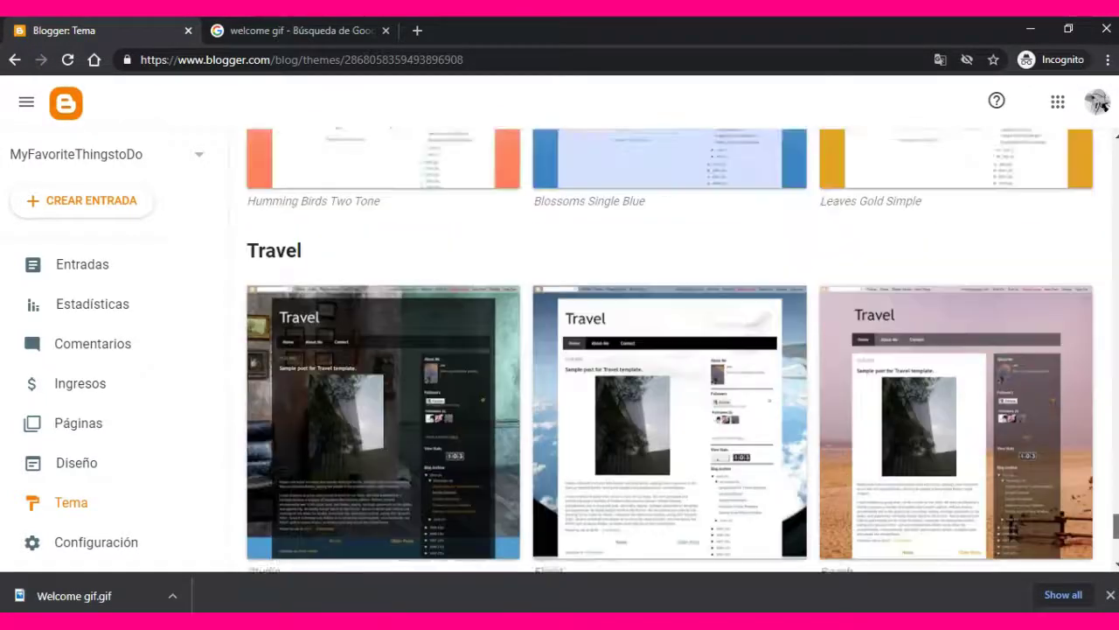
scroll(1104, 104, up, 1)
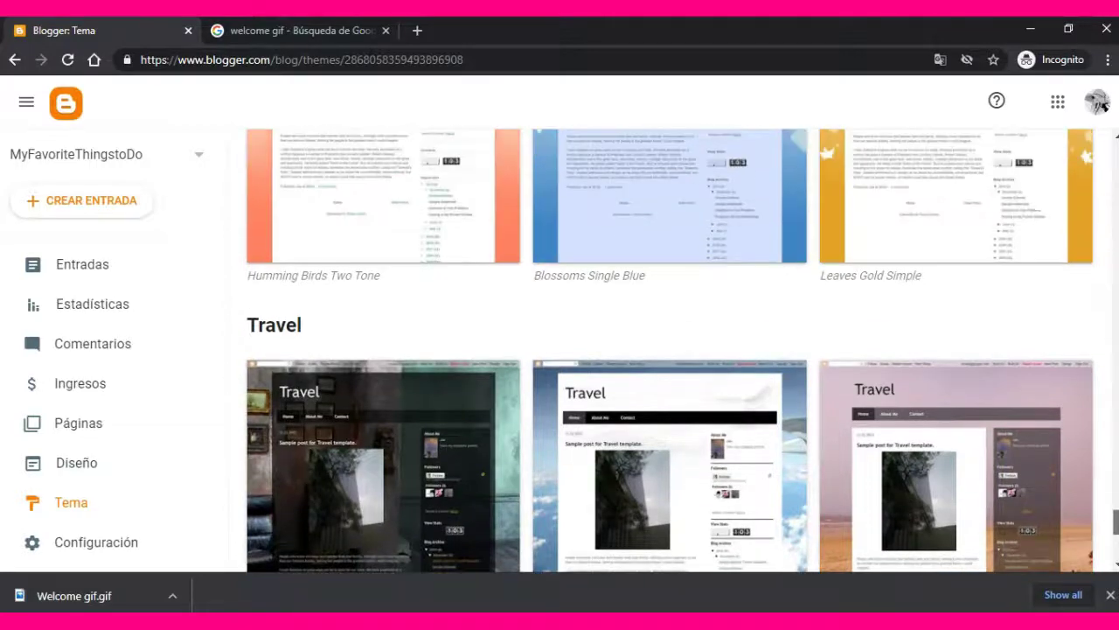
scroll(1103, 104, up, 1)
scroll(1104, 104, down, 15)
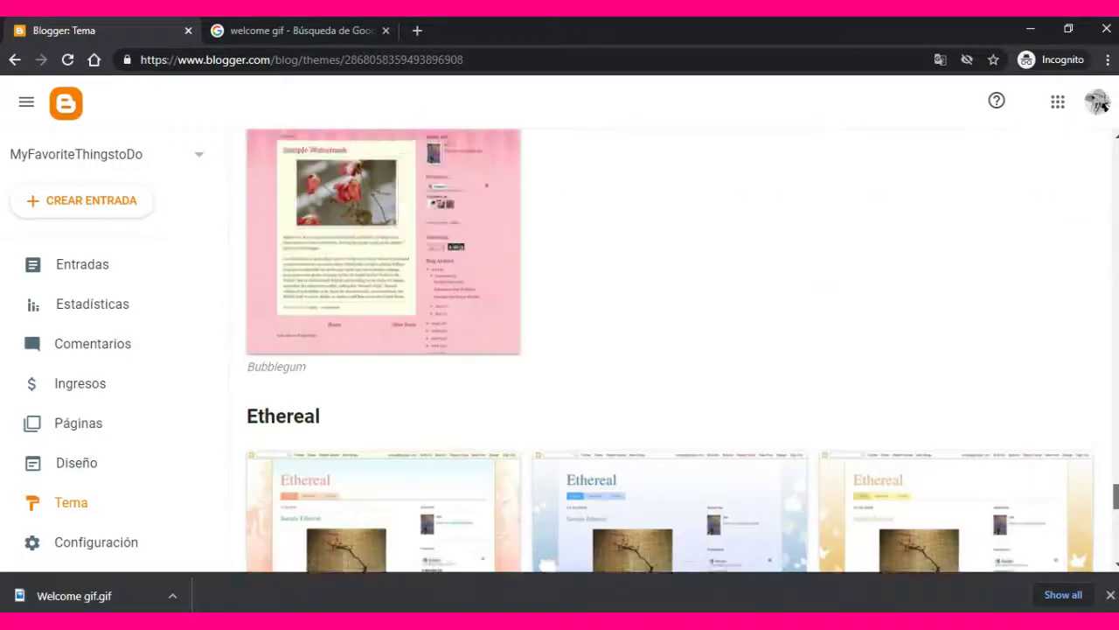
scroll(1104, 104, up, 2)
drag(1115, 464, 1084, 424)
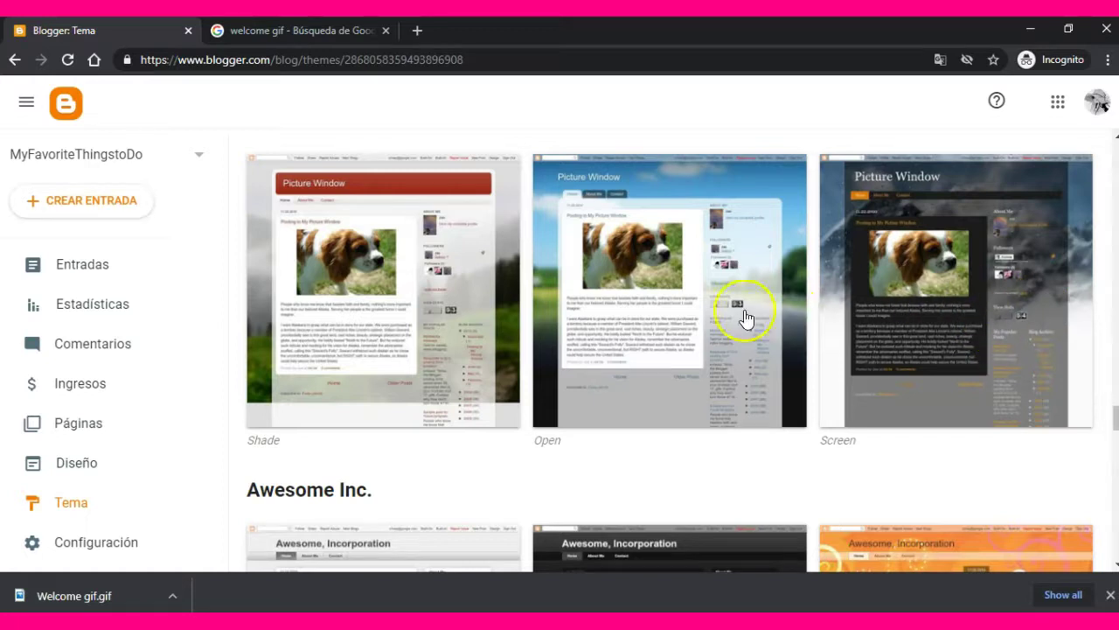
- Apply the Picture Window Open theme to the blog, accepting the notice about hidden gadgets
click(699, 332)
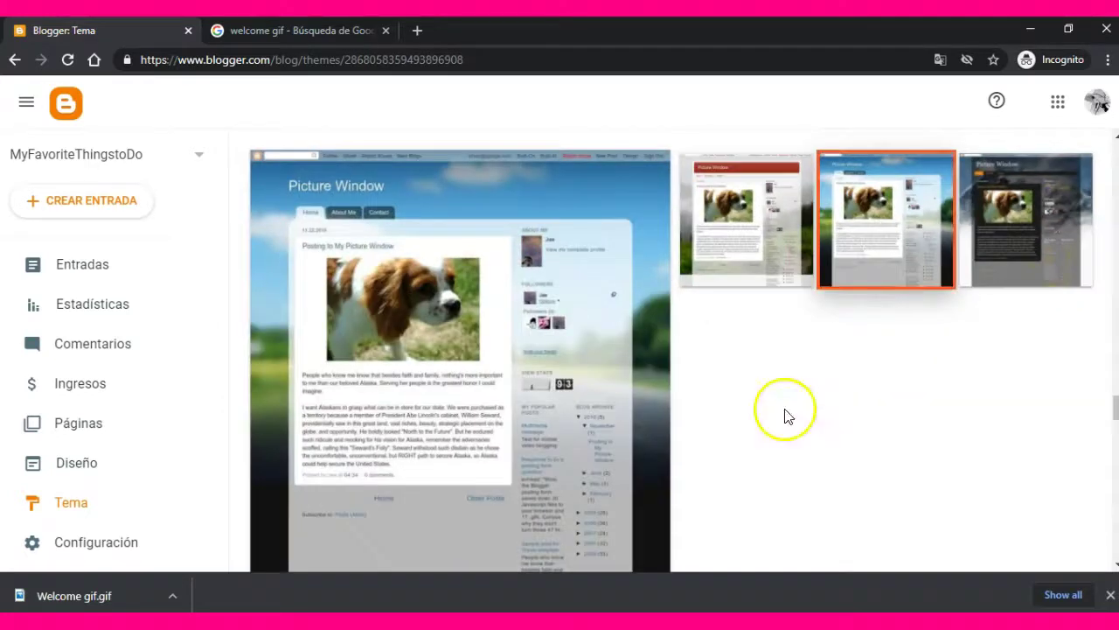
scroll(785, 416, down, 3)
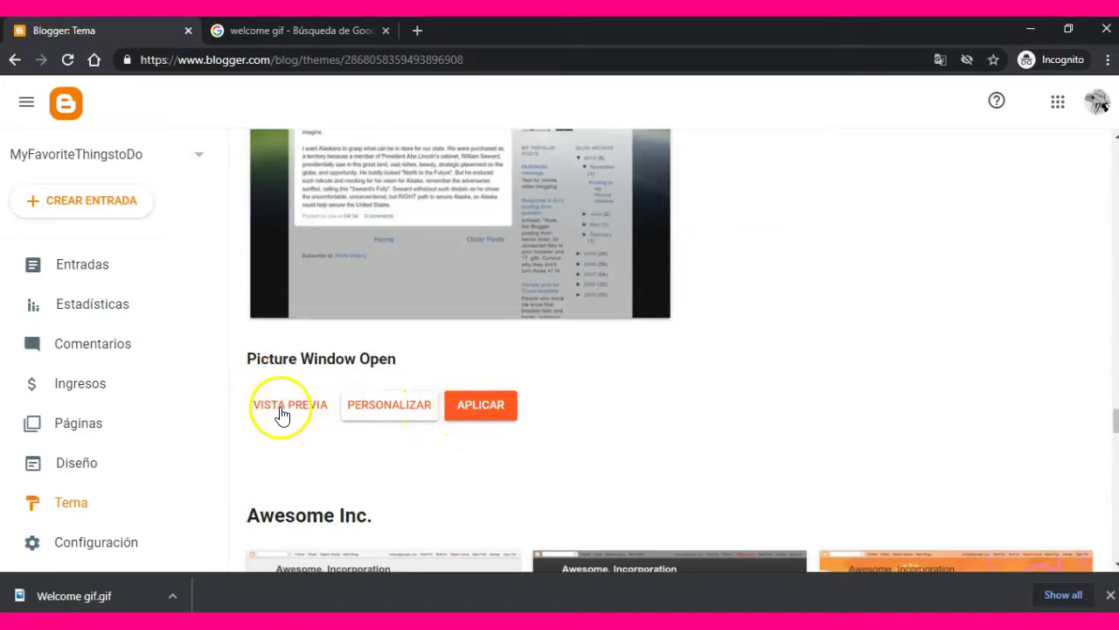
click(480, 404)
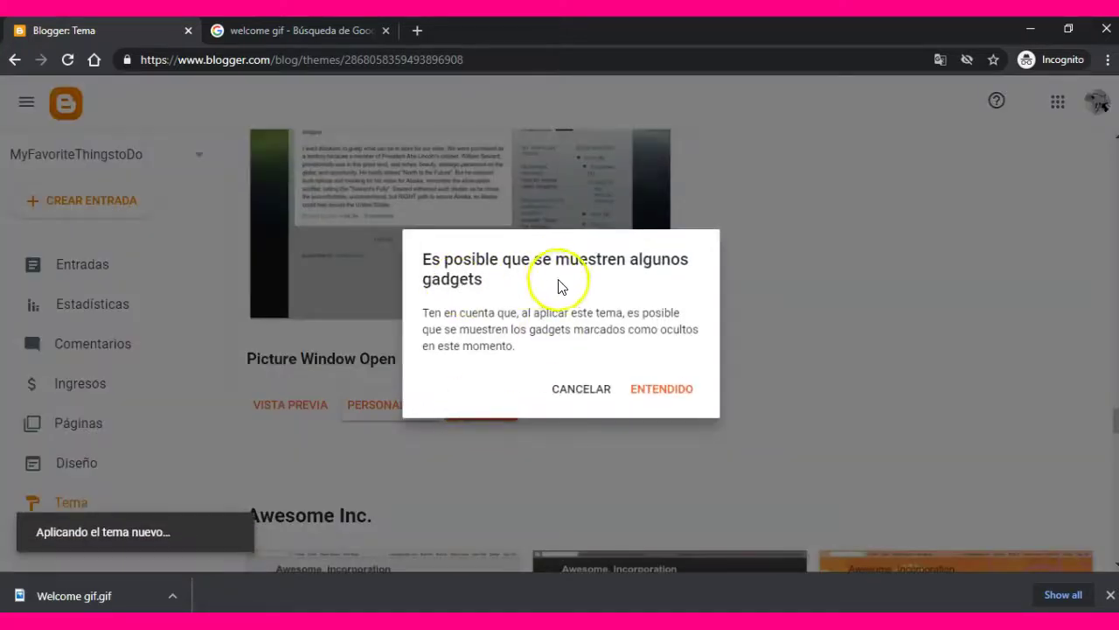
click(659, 390)
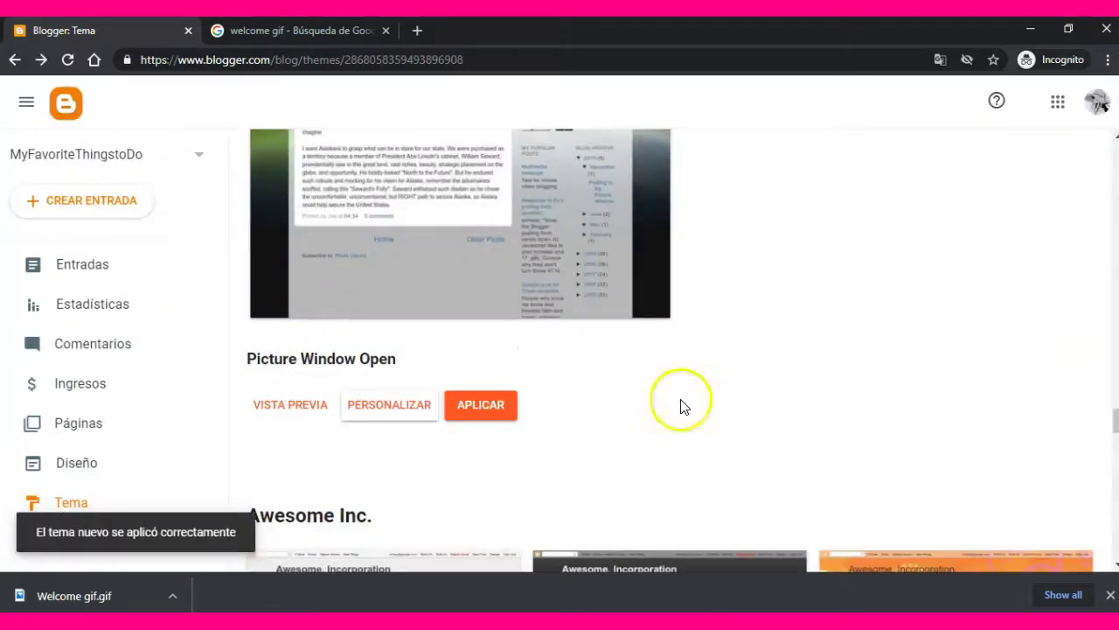
- Create a new post and fill its body with text beginning "This blog has served as a great example of how to build a successful site"
click(92, 161)
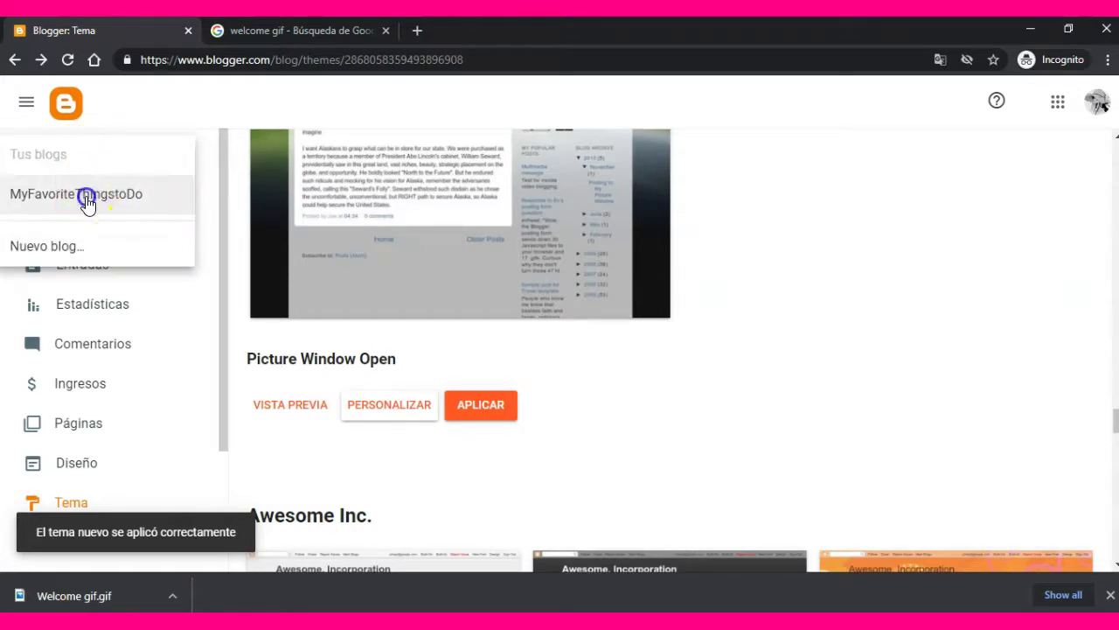
click(87, 194)
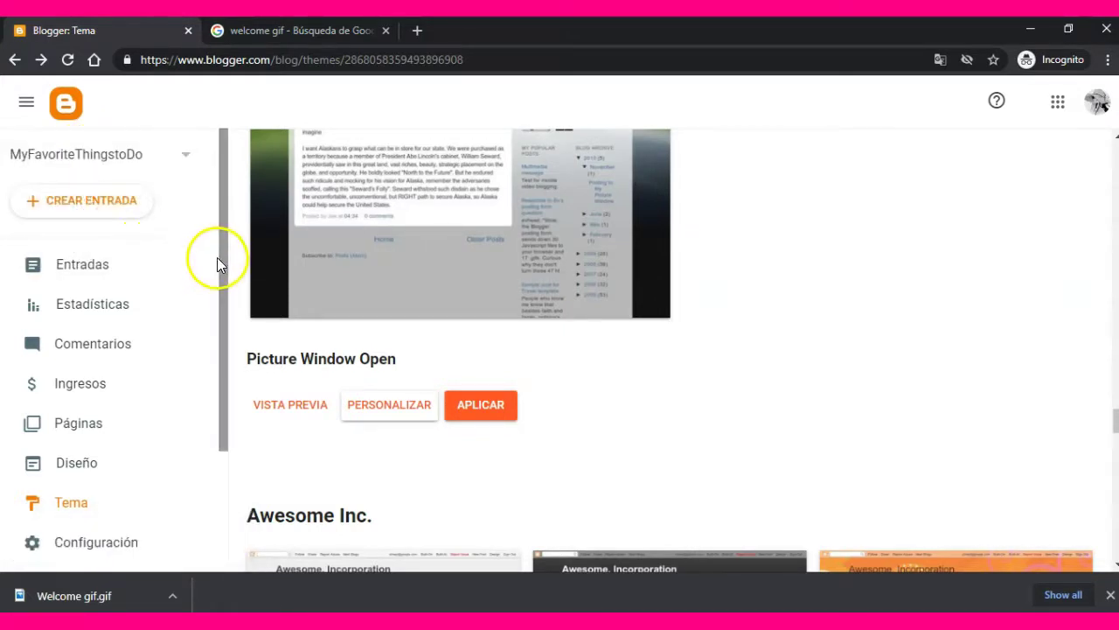
click(114, 266)
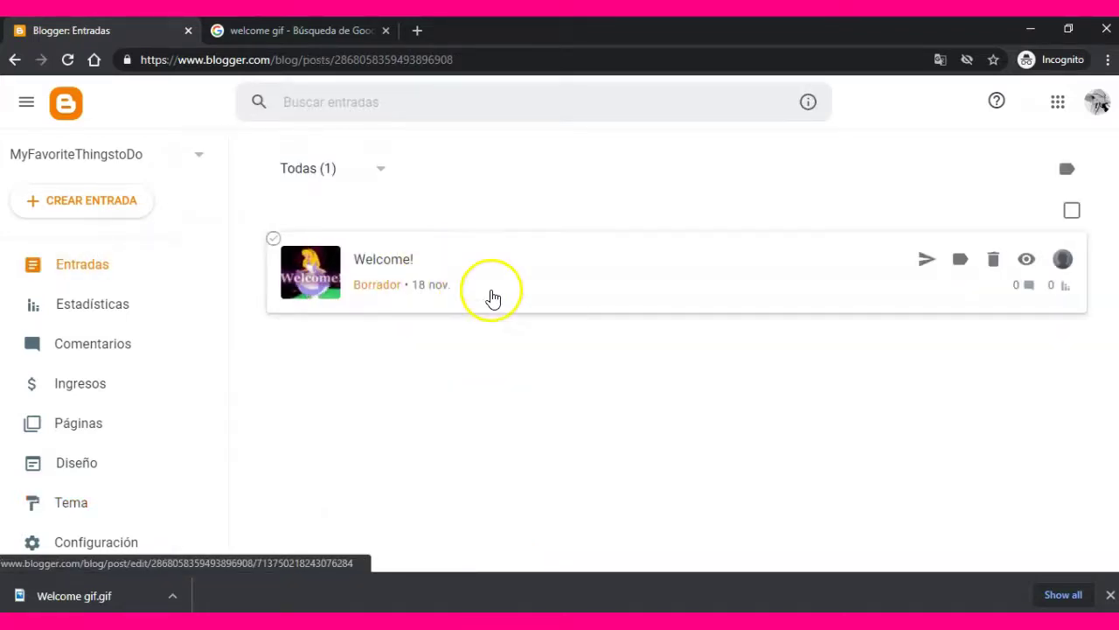
click(91, 216)
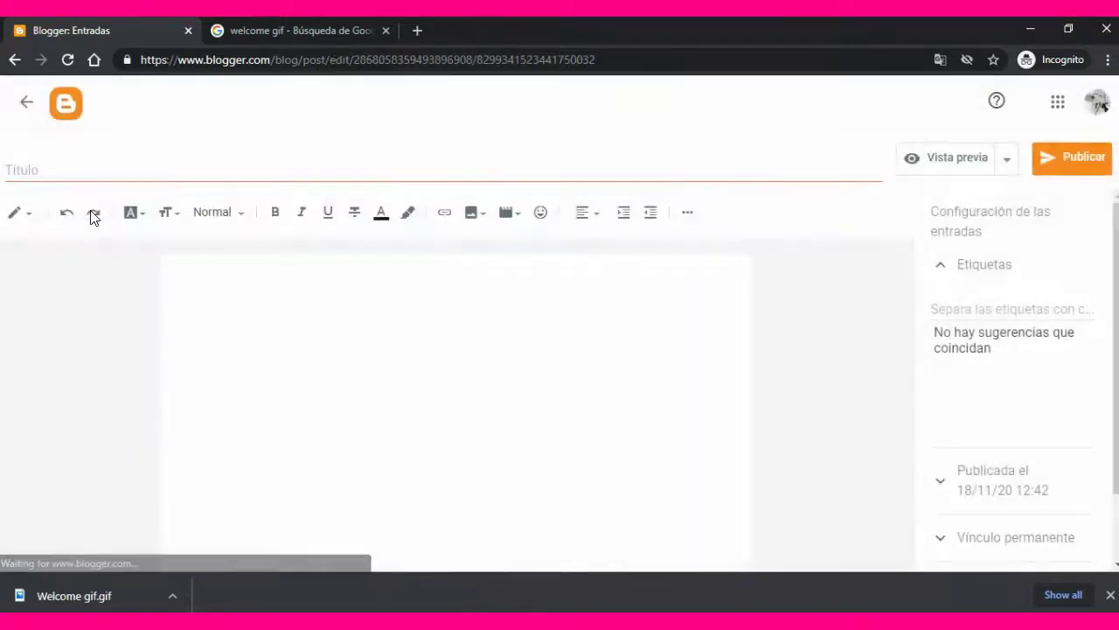
click(39, 166)
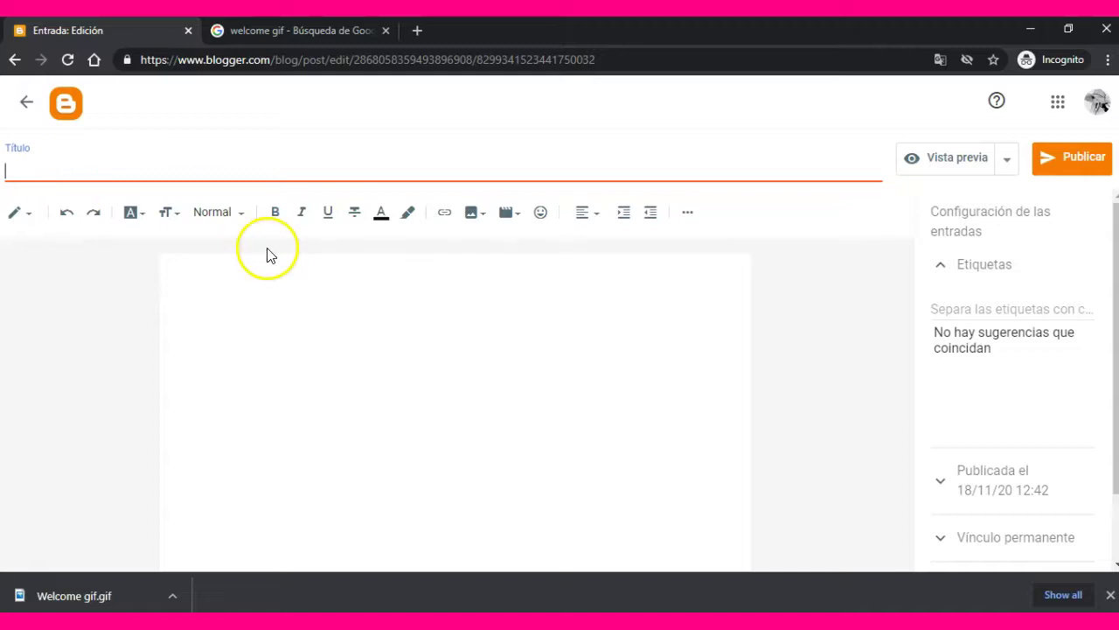
click(239, 300)
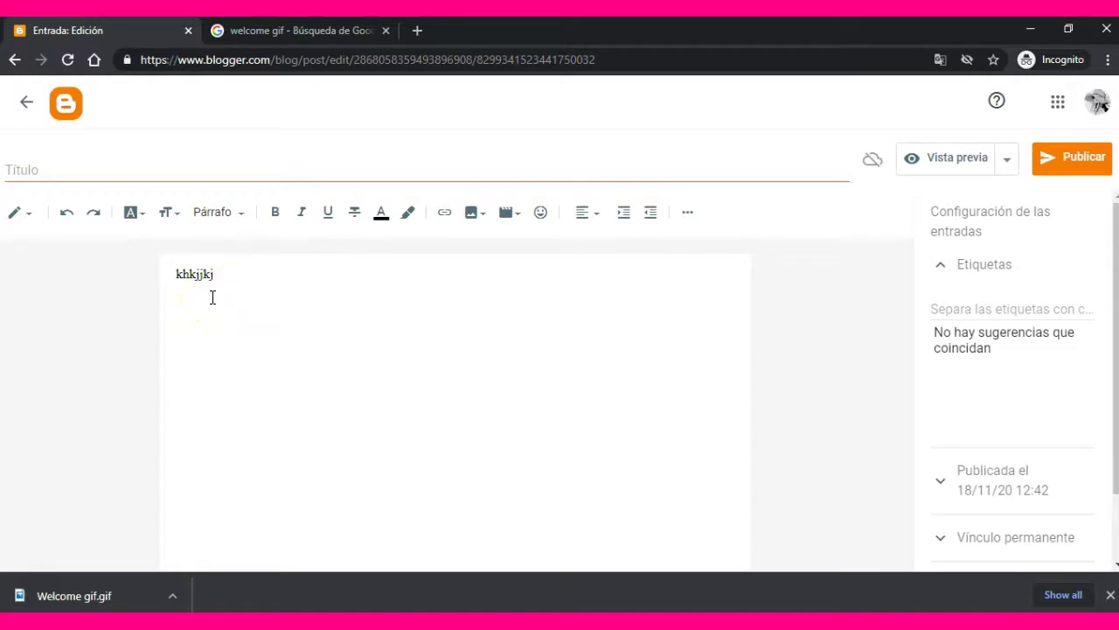
key(BackSpace)
text(This blog has served as a great example of how to build a successful site full of an endearing personality, outside of the blogging niche of course. This is one of the great advantages of being someone knowledgeable in different topics: you can offer up your success story to all sorts of blogs if you create a popular site in a atypical topic.  I absolutely love case studies of this kind, and you’ll get attention and links just by telling your story.)
- Make all the paragraphs in the post body bold
drag(253, 420, 268, 276)
click(274, 212)
click(260, 299)
- Make "This blog" larger than the surrounding text and underline "has served" in the first sentence
click(130, 213)
click(163, 398)
click(328, 218)
- Highlight the words "great advantages" in the second paragraph with a light blue background colour
drag(285, 324, 394, 325)
click(409, 217)
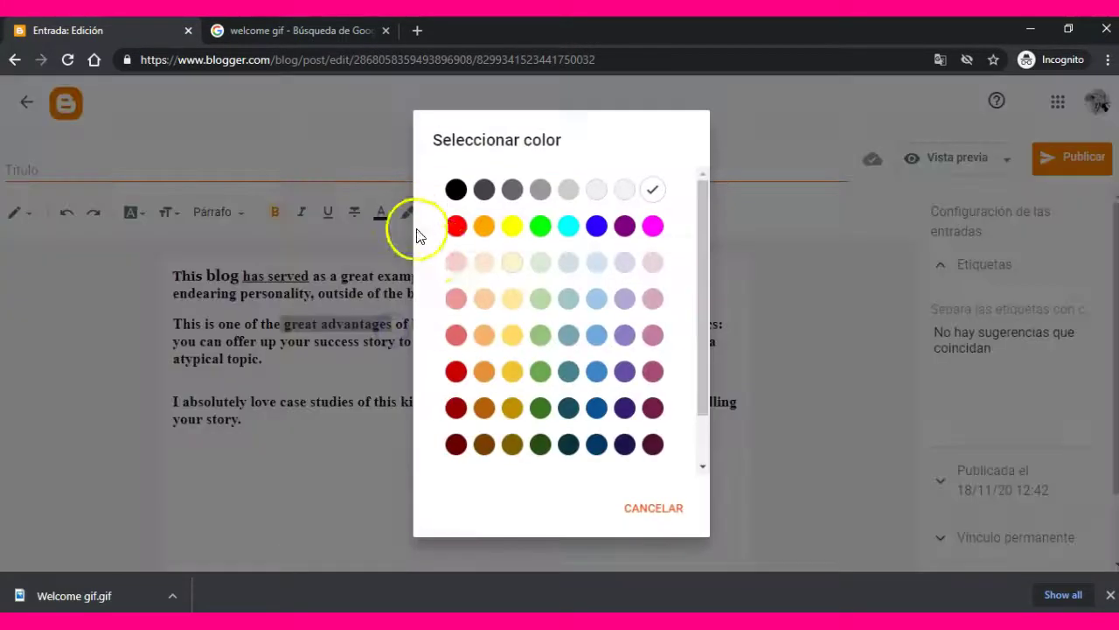
click(596, 298)
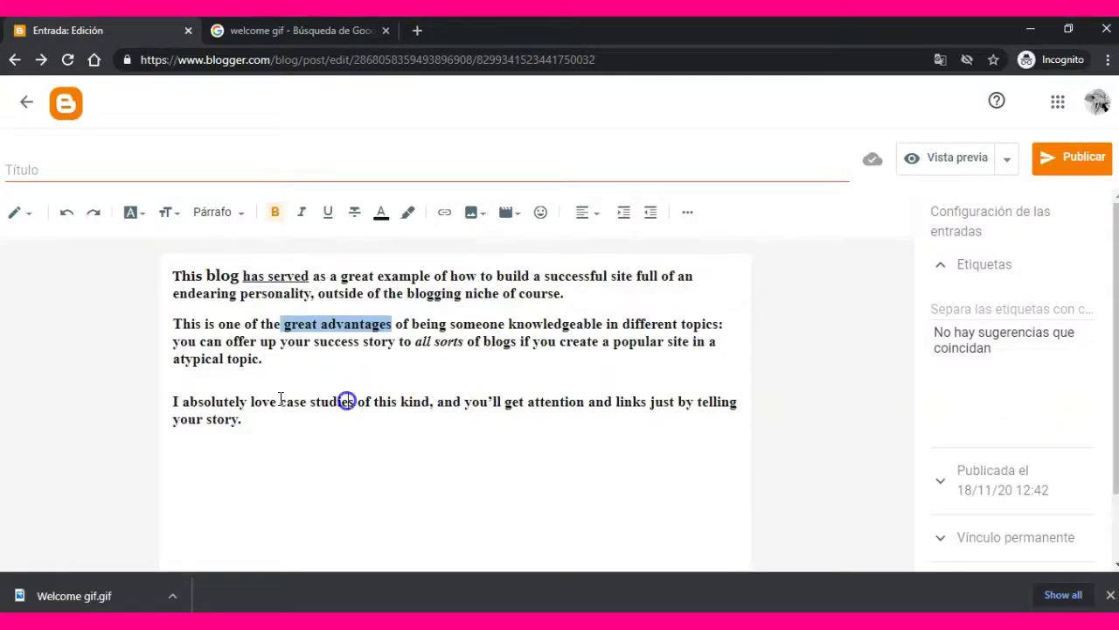
drag(234, 429, 697, 402)
click(407, 211)
click(370, 425)
- Title the post "This is a useful blog"
click(40, 171)
text(This is a useful blog)
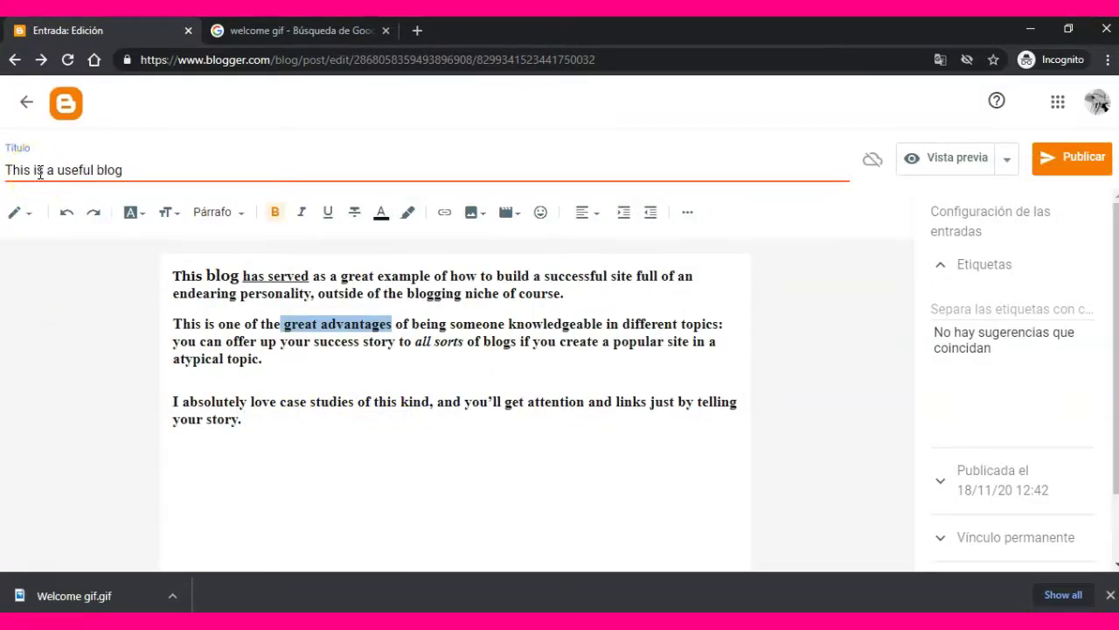
click(1007, 159)
click(935, 241)
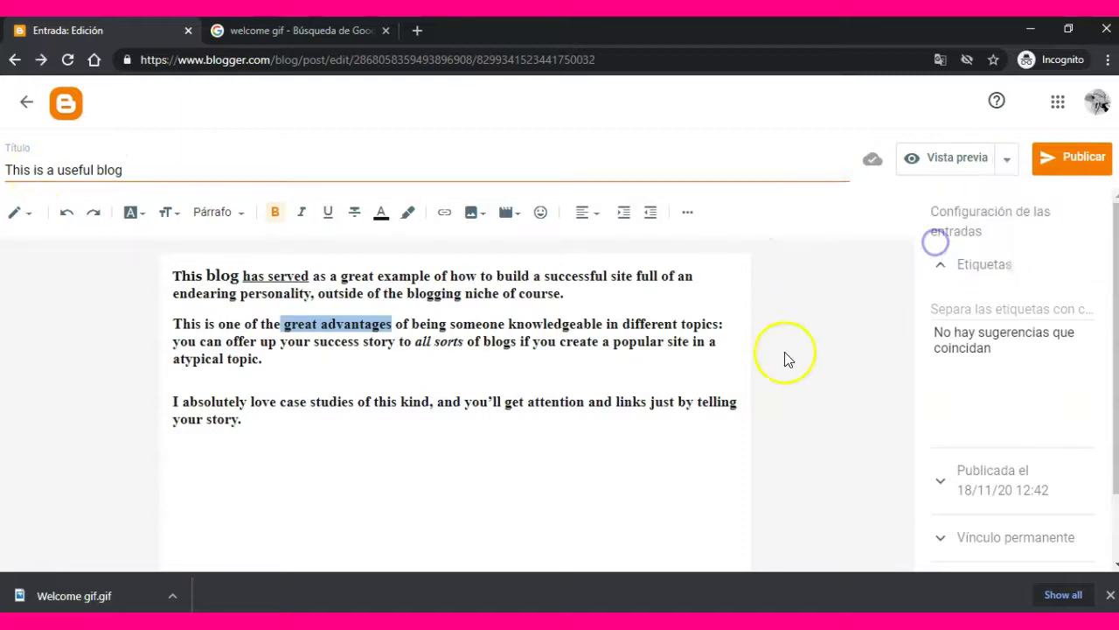
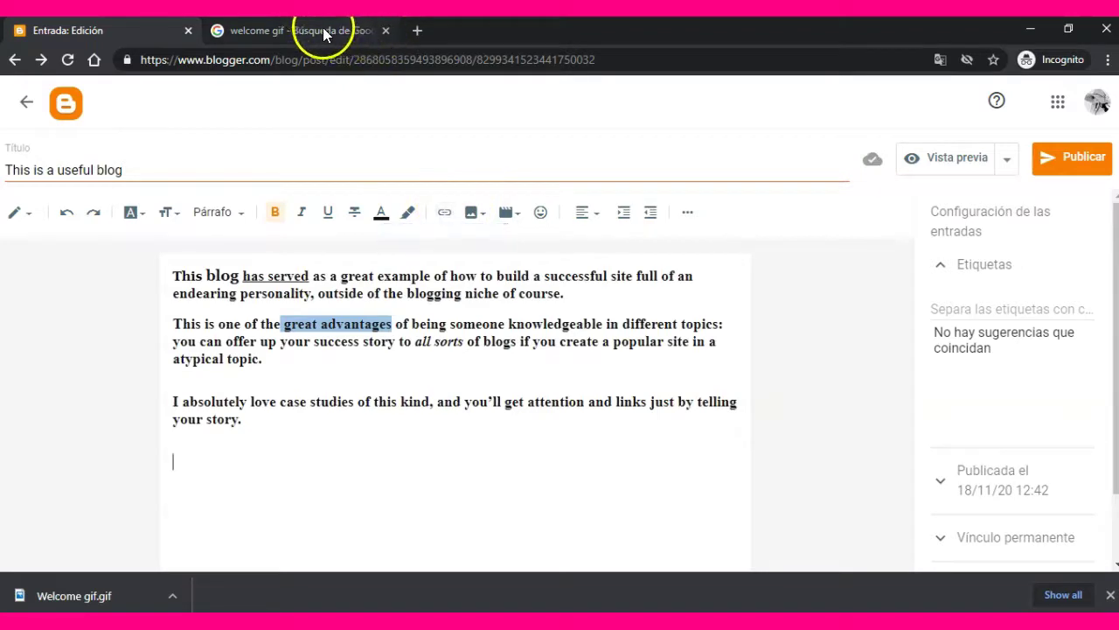
- Go to YouTube in the other browser tab, search for the teacher's channel and open its page
text(youtube)
key(Return)
click(225, 114)
text(TEL-Mrs.Ayala)
key(Return)
click(317, 155)
click(242, 376)
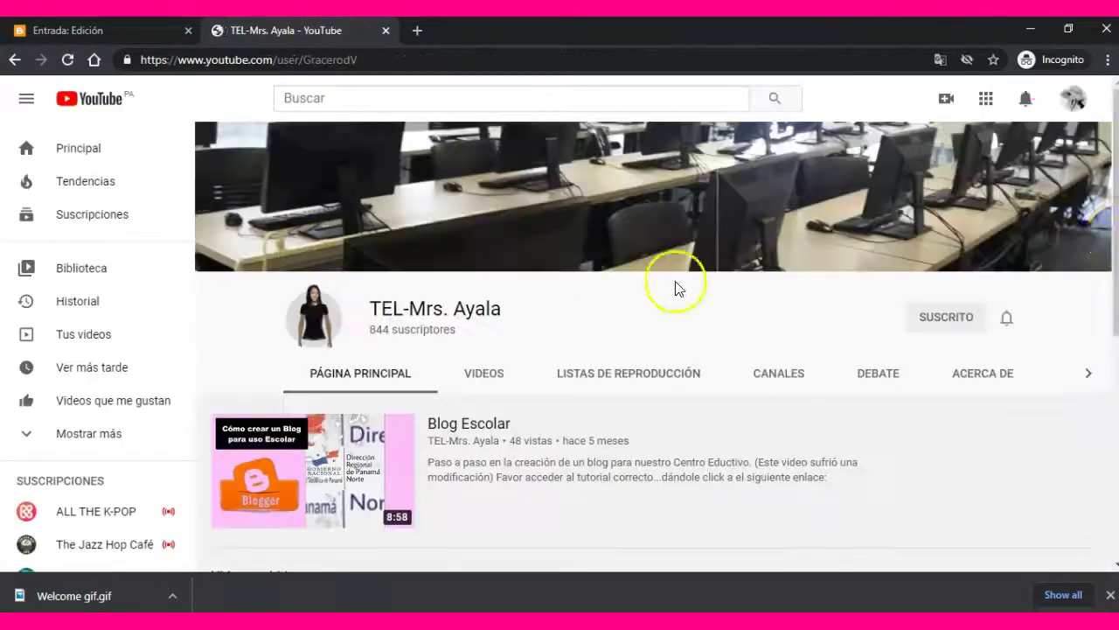
- Open the channel's "Stay Safe against the Coronavirus" video, pause it and copy its video URL
scroll(672, 285, down, 5)
click(269, 287)
click(125, 444)
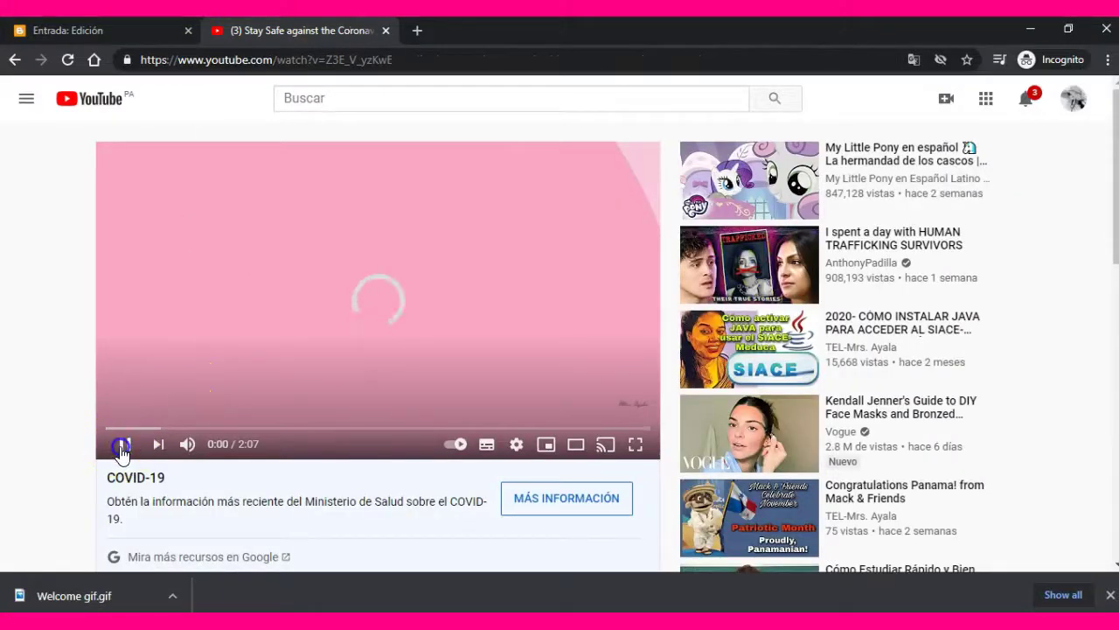
right_click(221, 222)
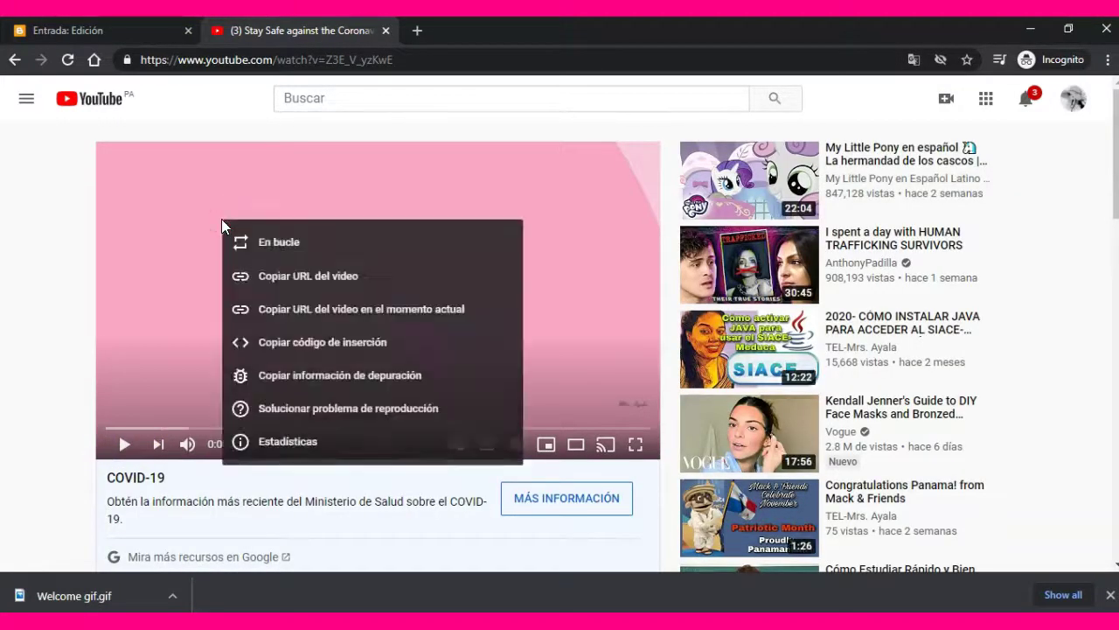
click(278, 276)
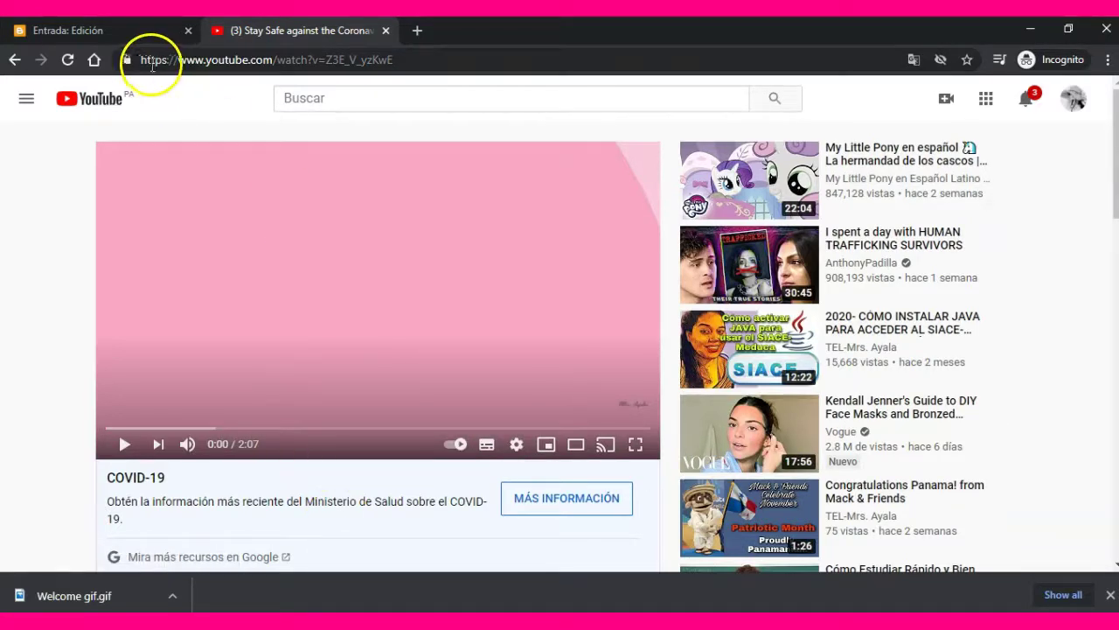
click(112, 34)
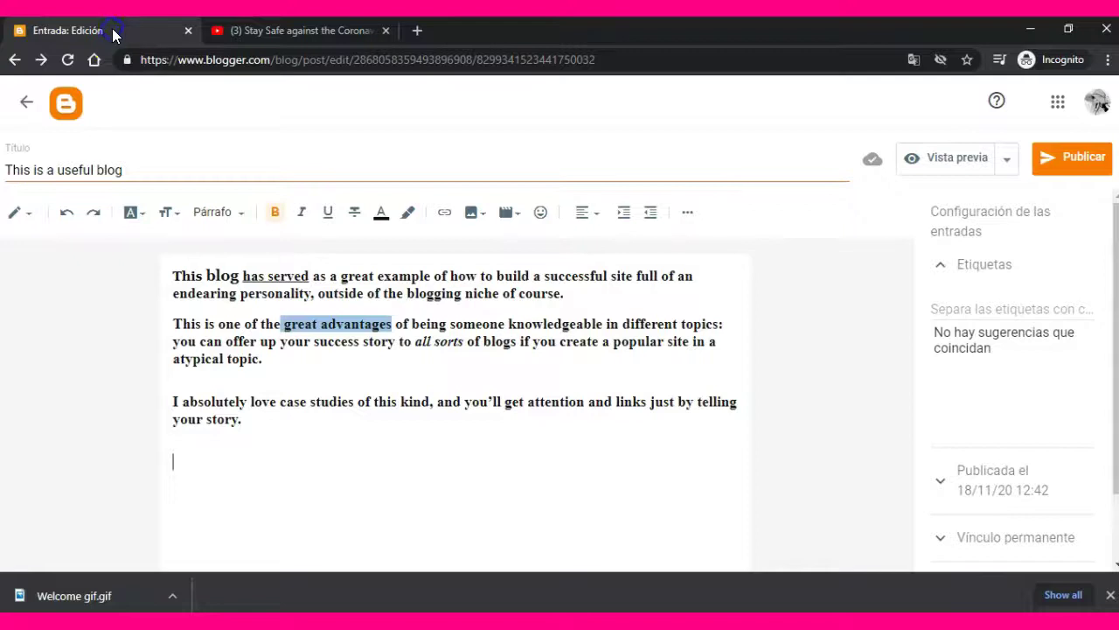
click(445, 215)
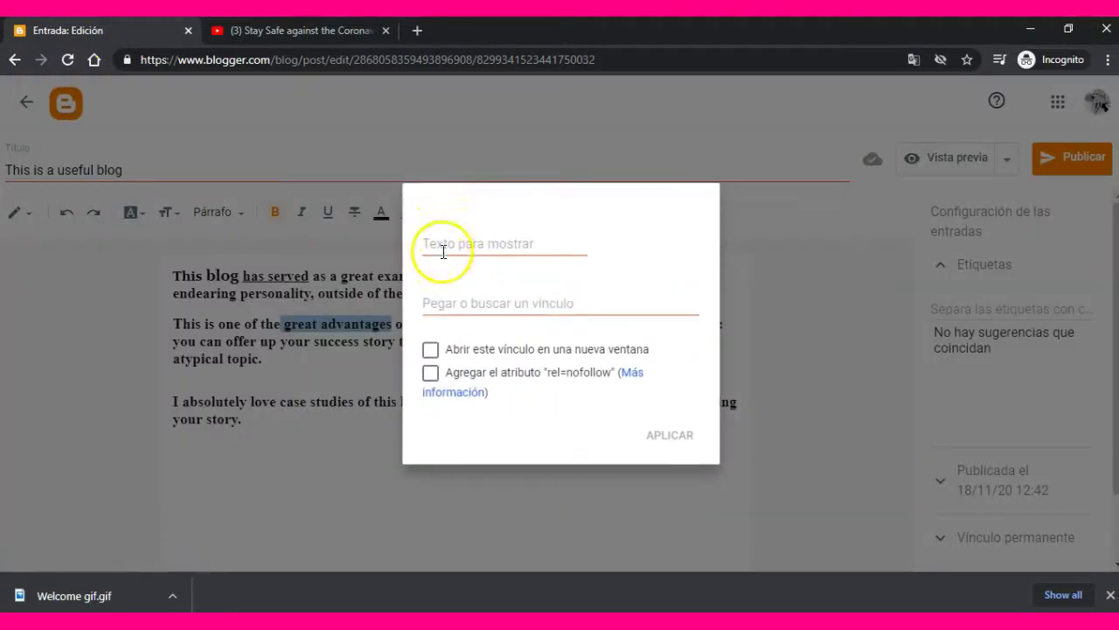
right_click(431, 304)
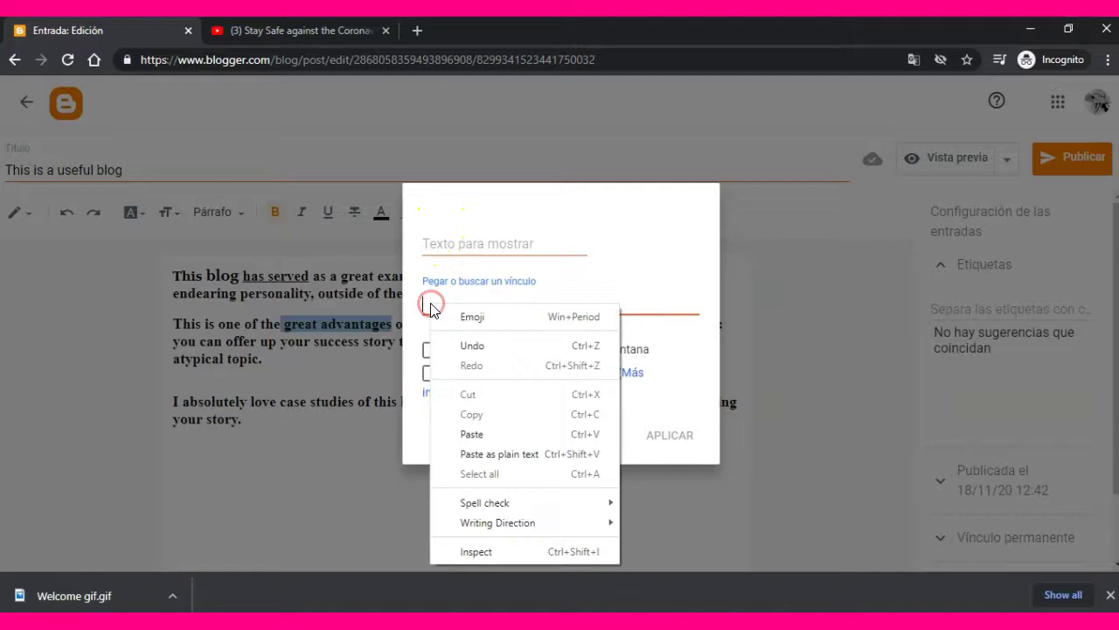
click(472, 435)
- Set the link's display text to "How to avoid Covid-19", make it open in a new window and apply it
click(548, 246)
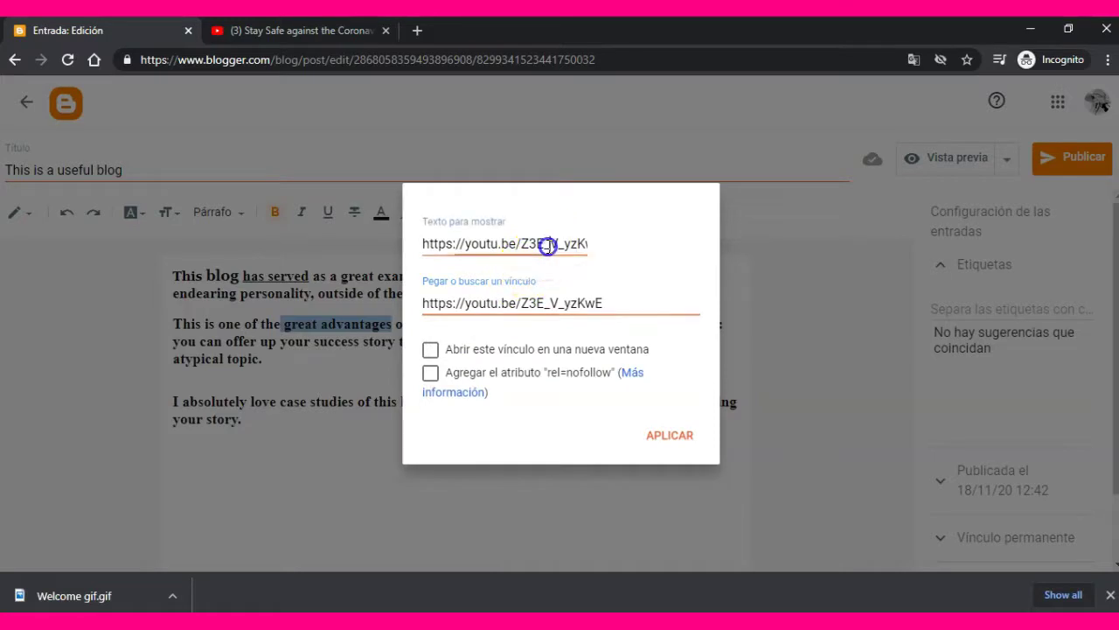
drag(424, 246, 625, 250)
key(ctrl+c)
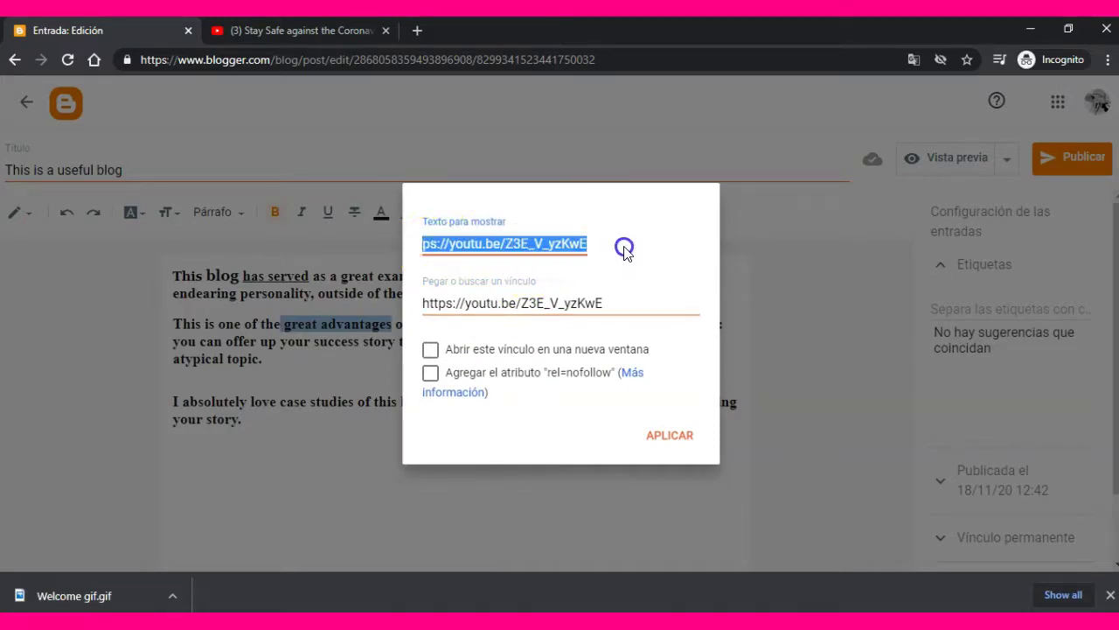
text(Video)
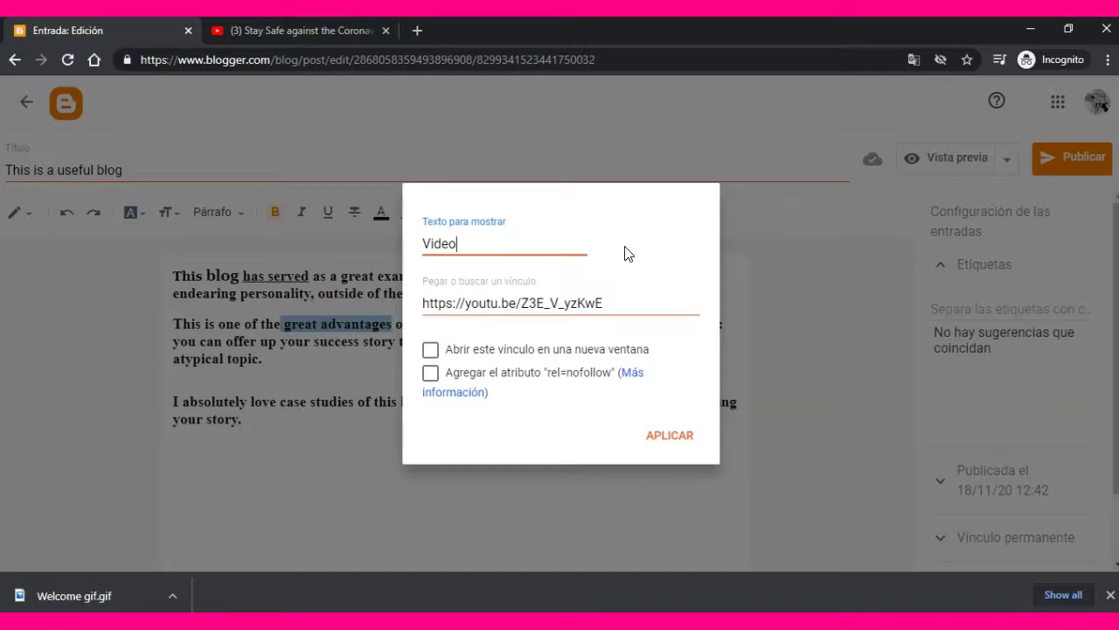
text(19)
click(545, 359)
click(430, 350)
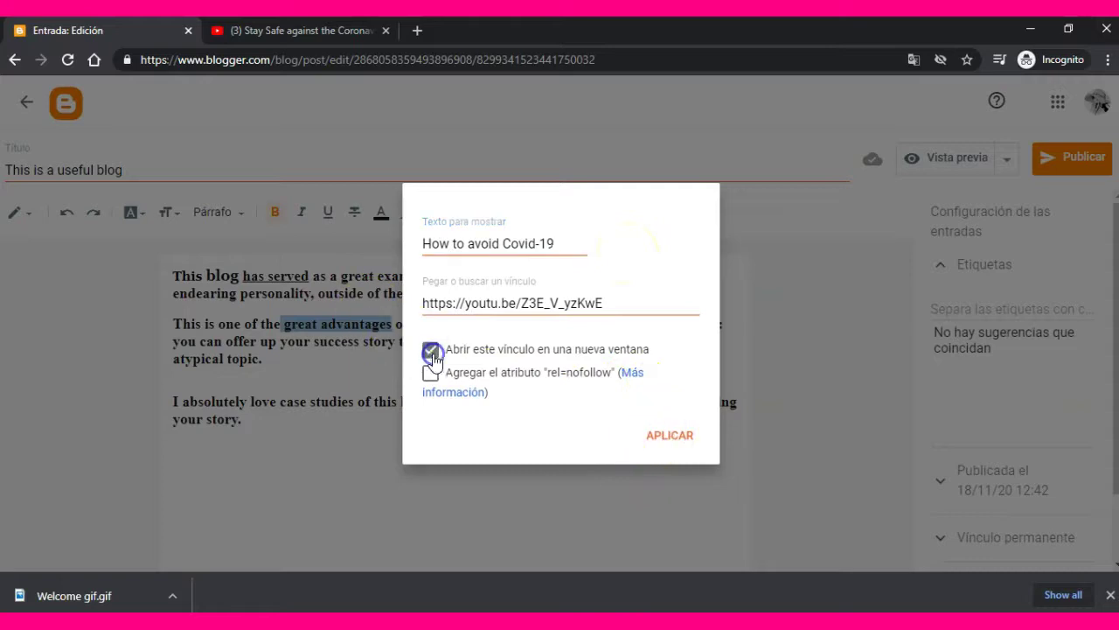
click(668, 432)
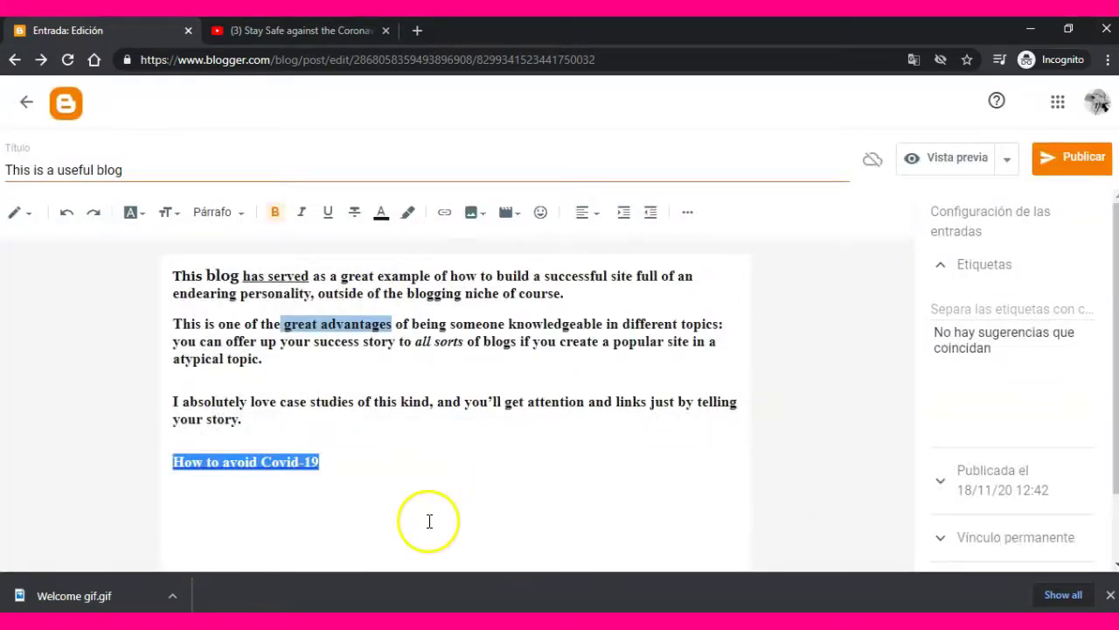
click(428, 521)
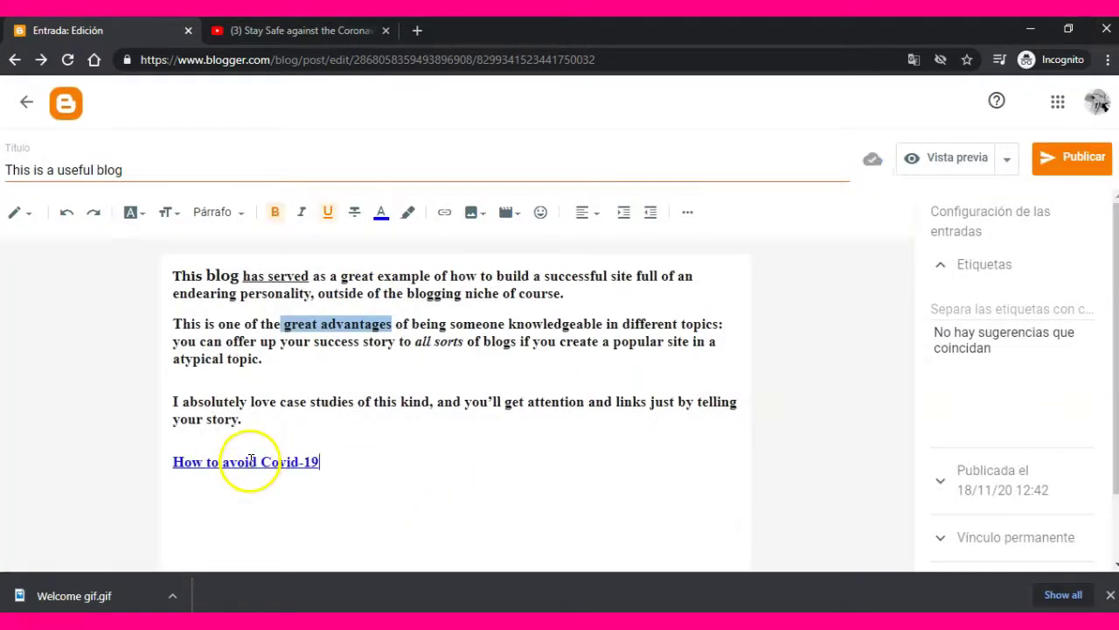
click(520, 226)
click(537, 254)
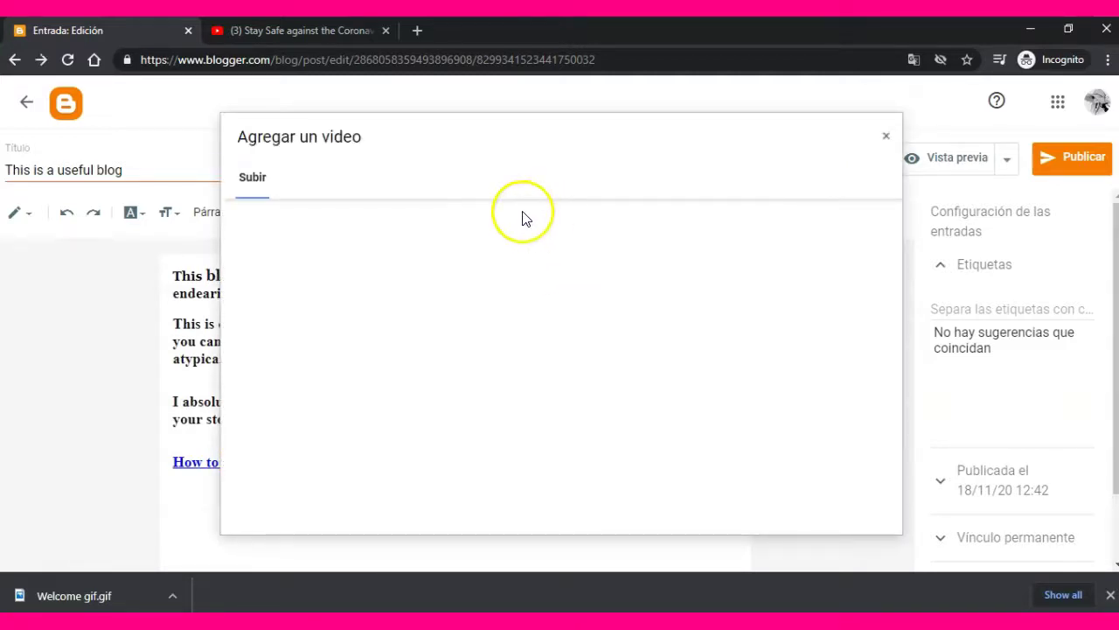
click(884, 137)
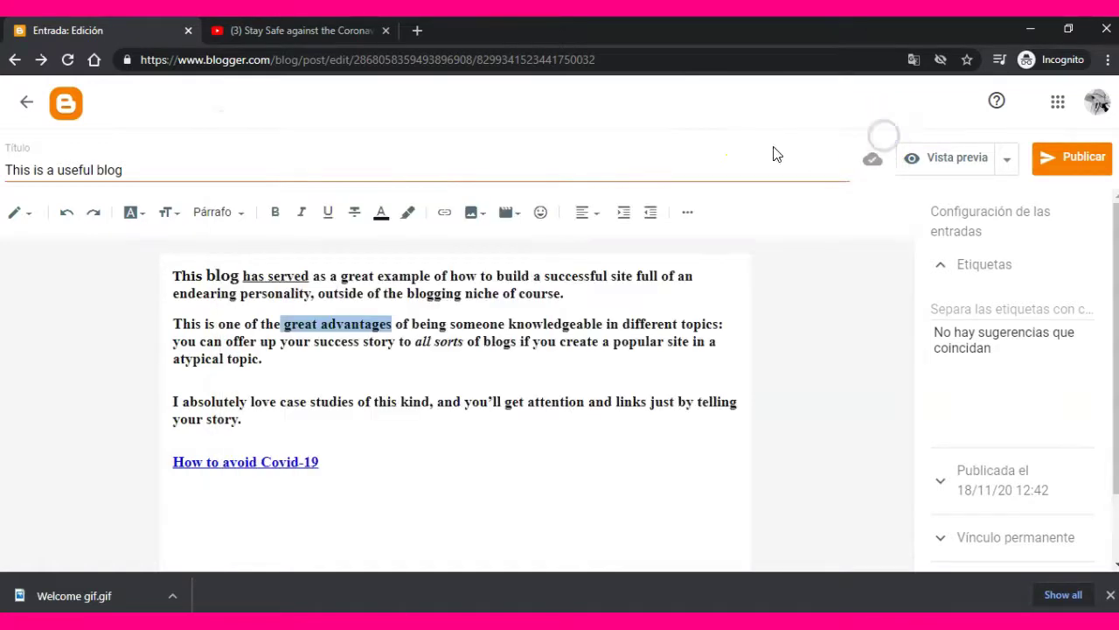
click(513, 216)
click(541, 306)
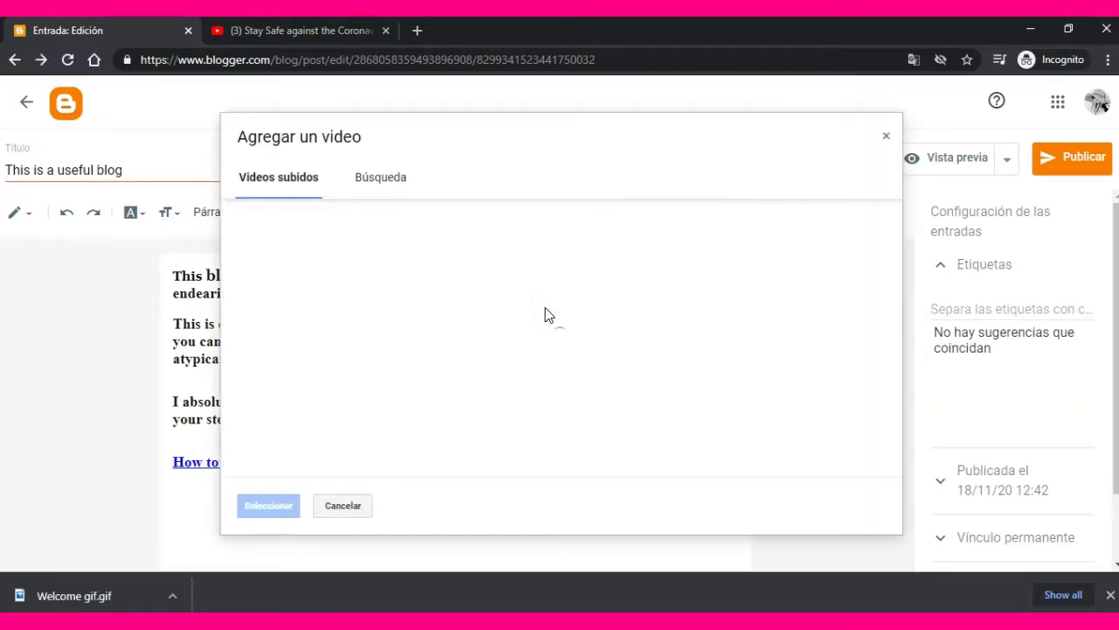
click(382, 186)
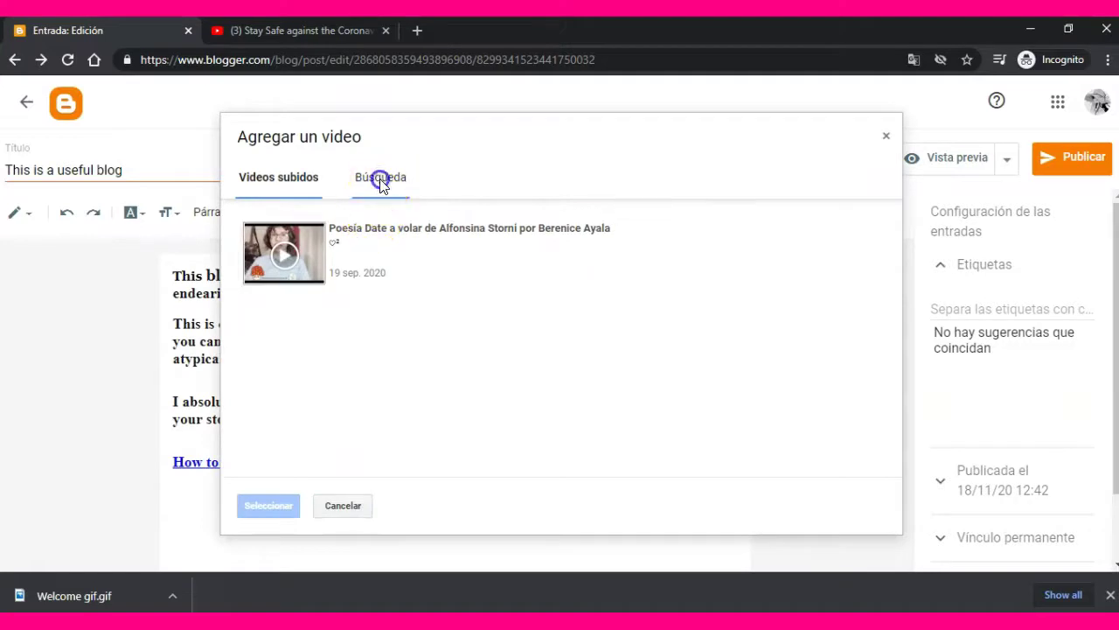
right_click(348, 228)
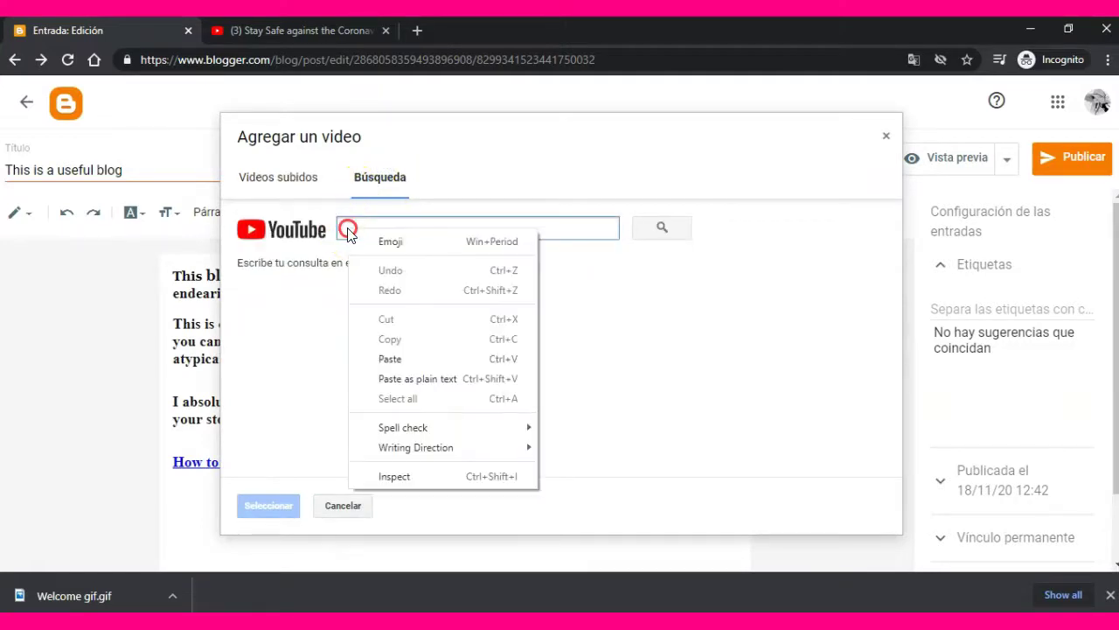
click(390, 358)
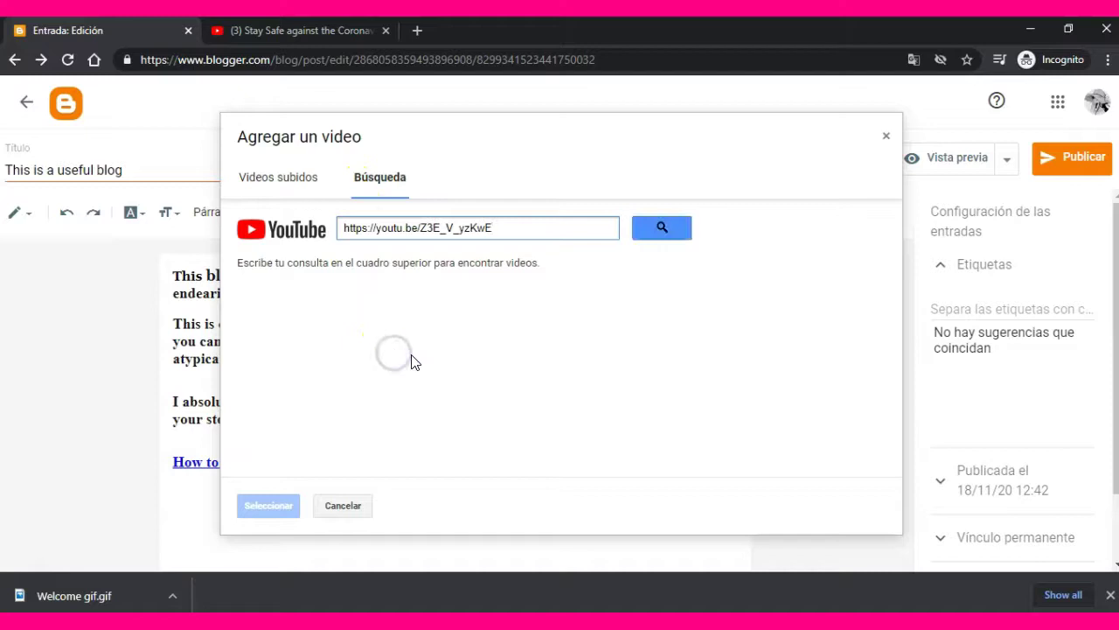
click(676, 225)
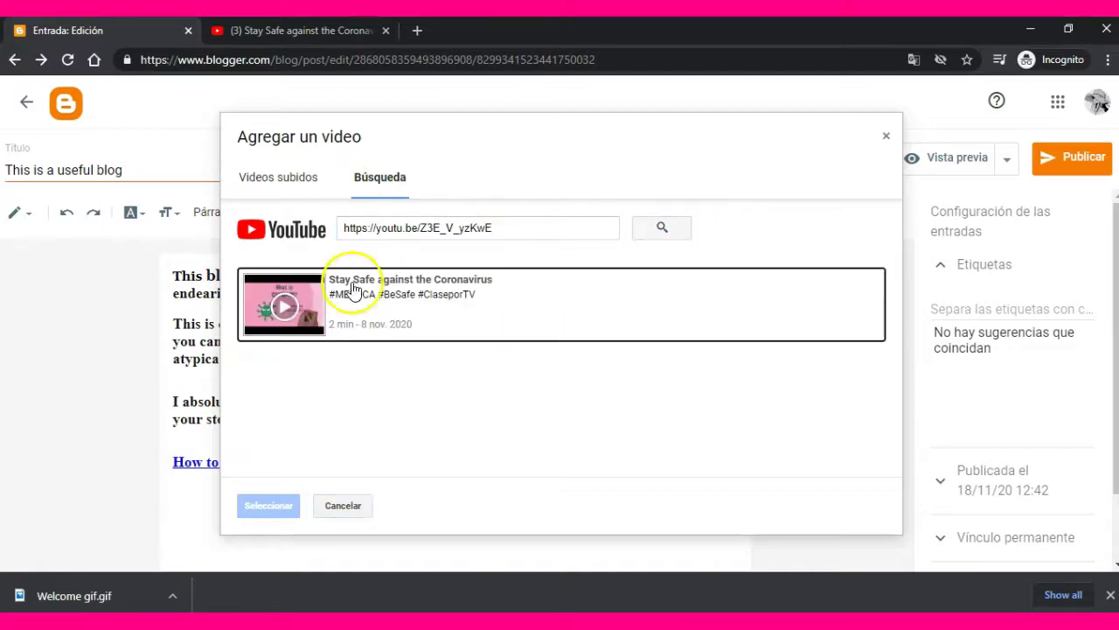
click(398, 328)
click(265, 504)
- Enlarge the embedded video to nearly the full width of the post body
click(701, 523)
click(734, 554)
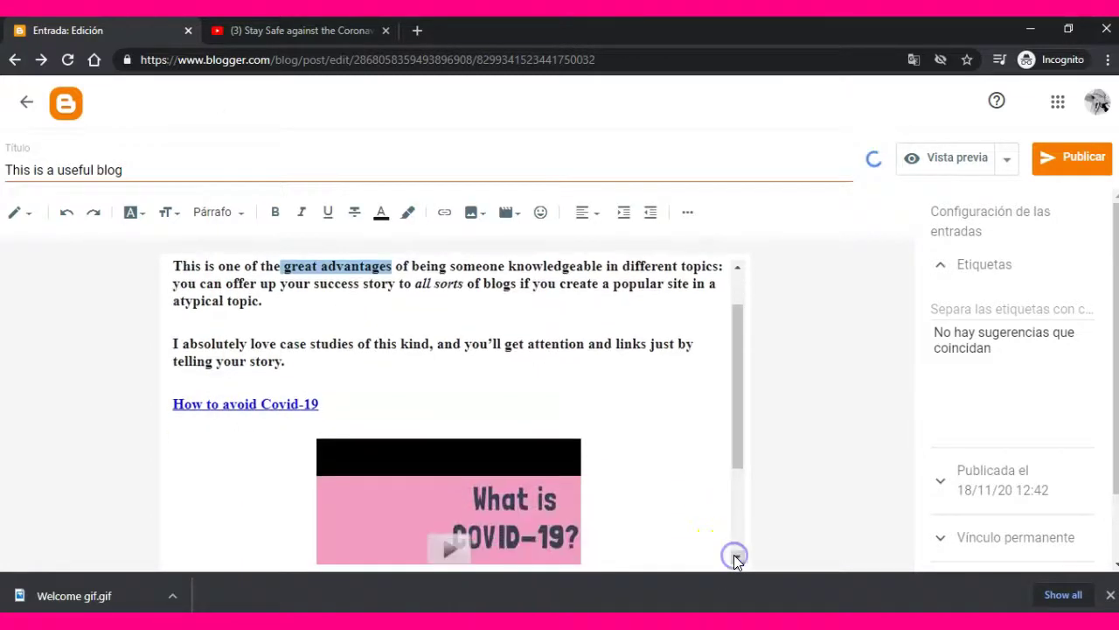
click(561, 463)
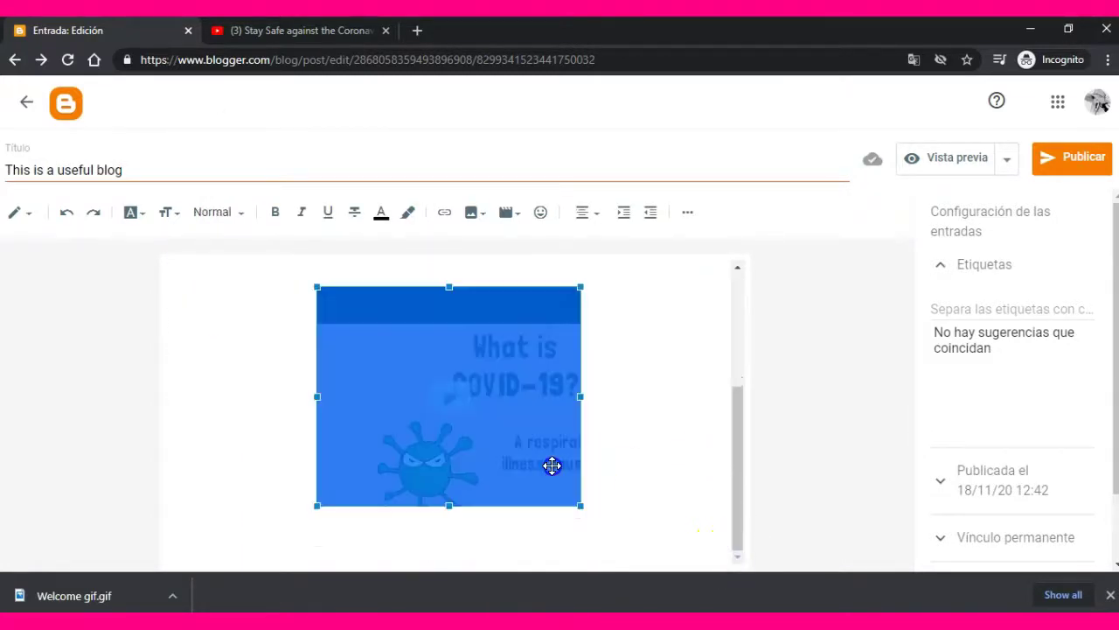
drag(580, 503, 683, 560)
- Return to the posts list and publish the drafts "Welcome!" and "This is a useful blog"
click(26, 104)
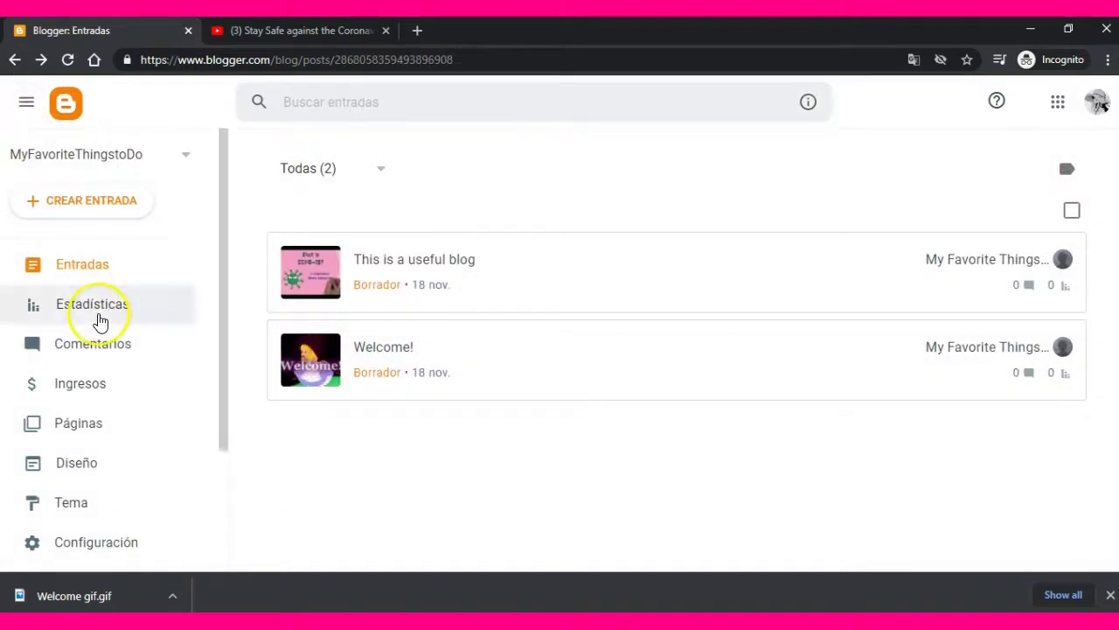
click(109, 266)
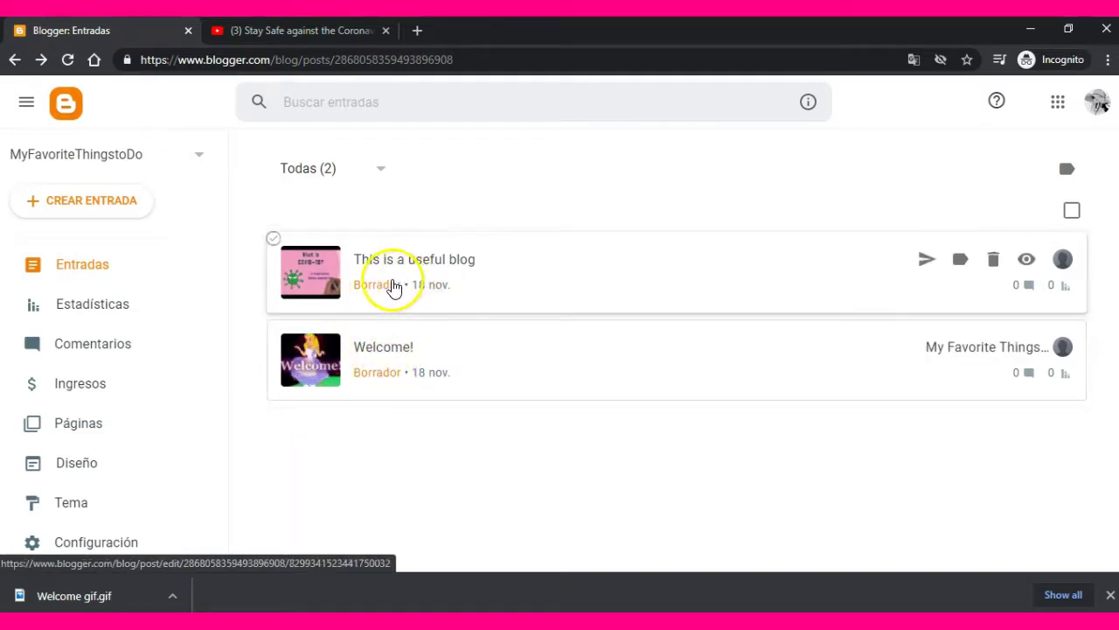
click(367, 352)
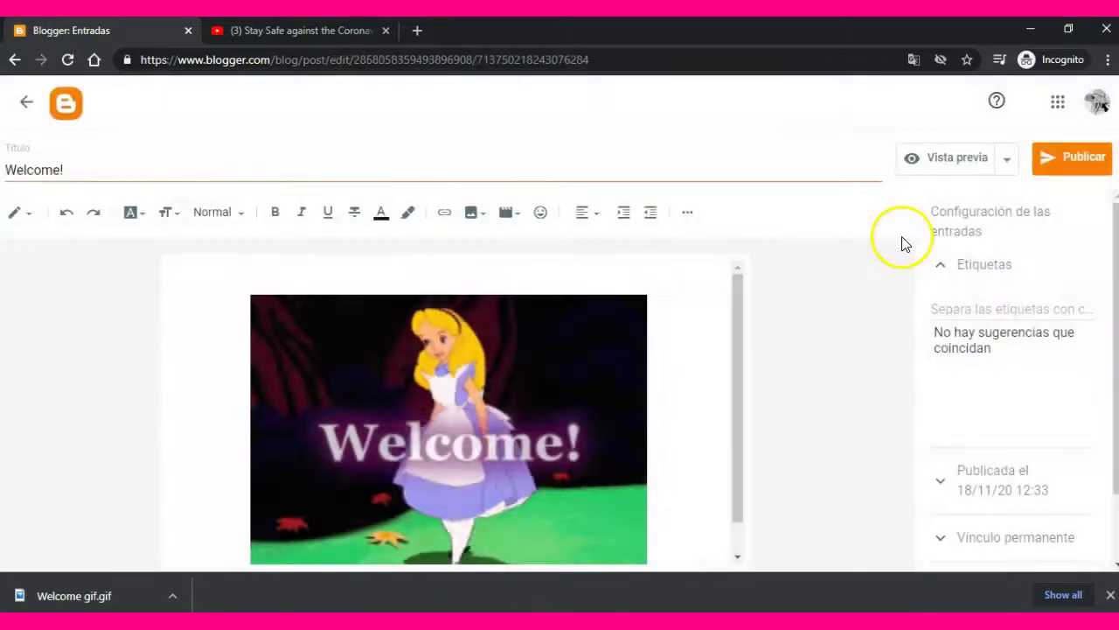
click(1082, 158)
click(645, 367)
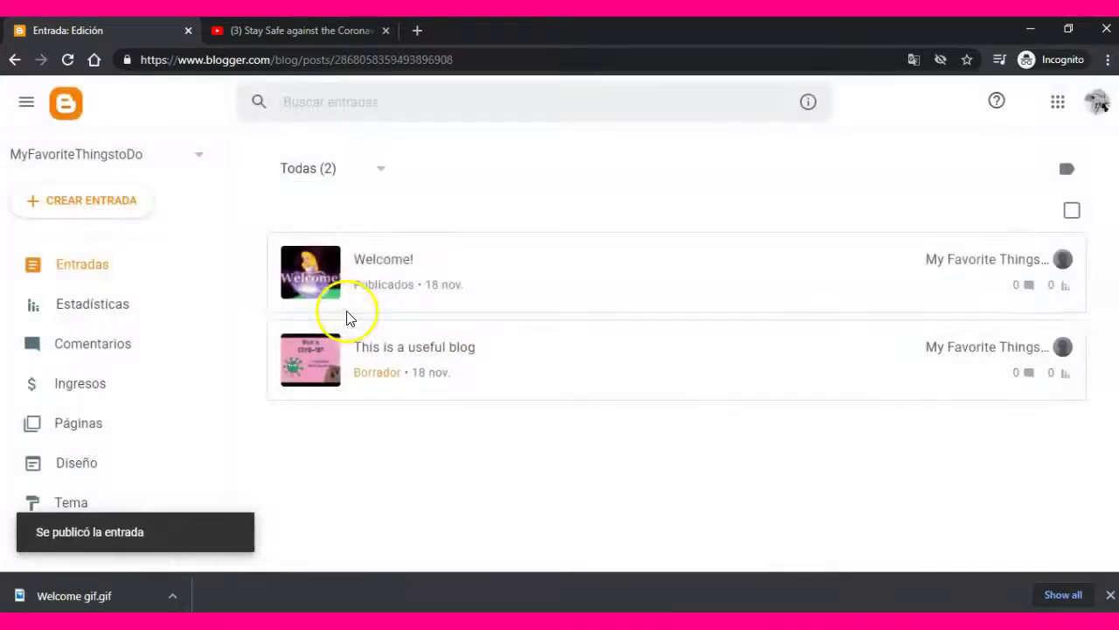
click(417, 350)
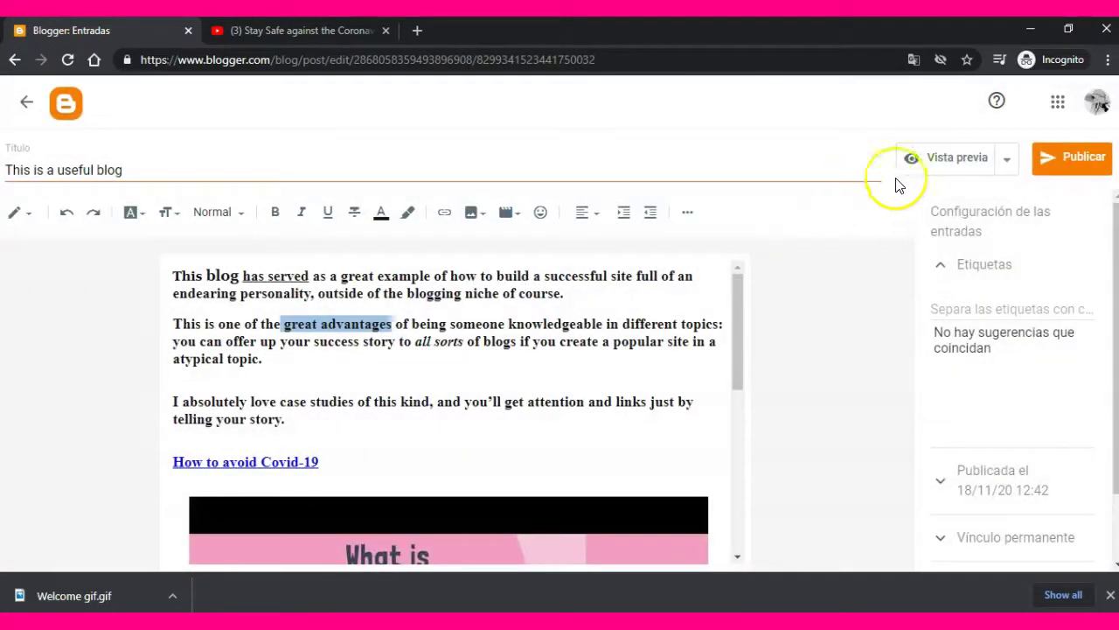
click(1082, 157)
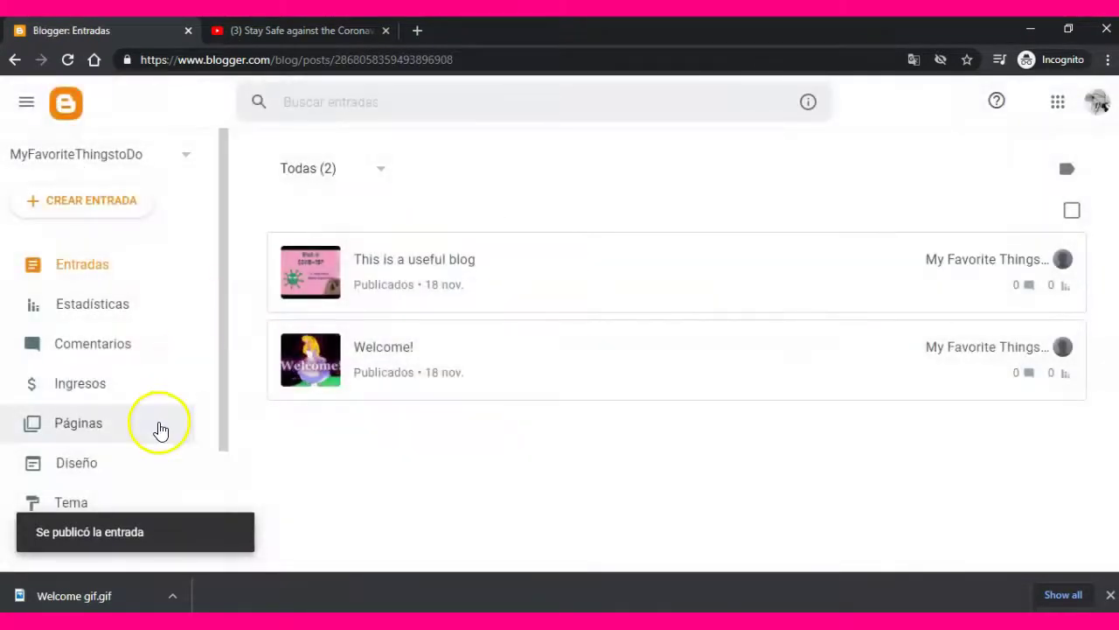
- Open the public MyFavoriteThingstoDo blog and look through both published posts
drag(224, 409, 225, 532)
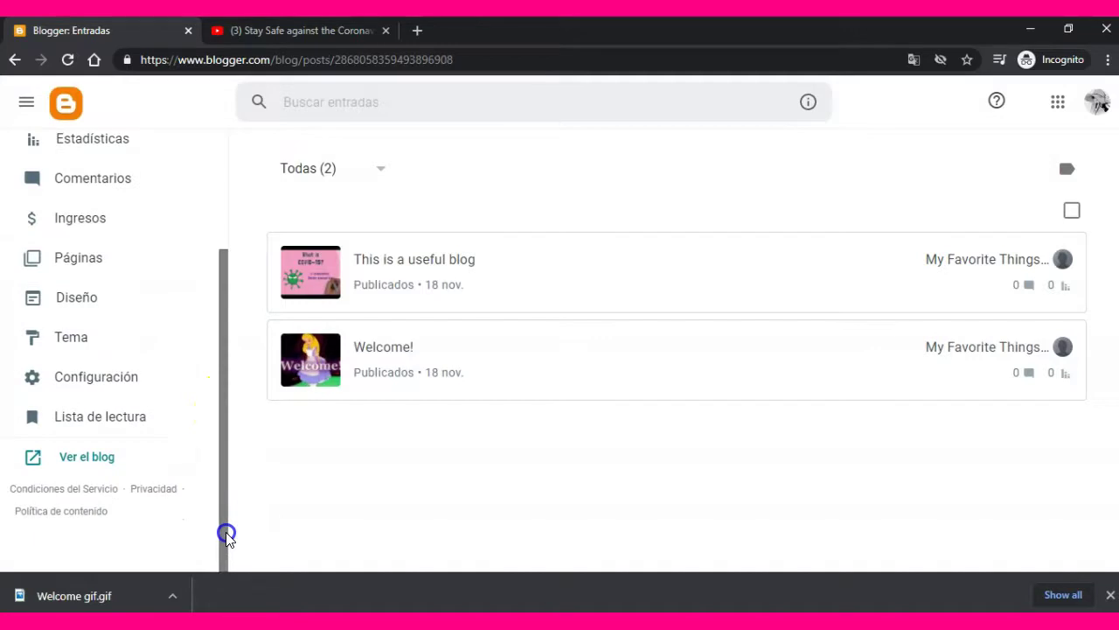
click(70, 459)
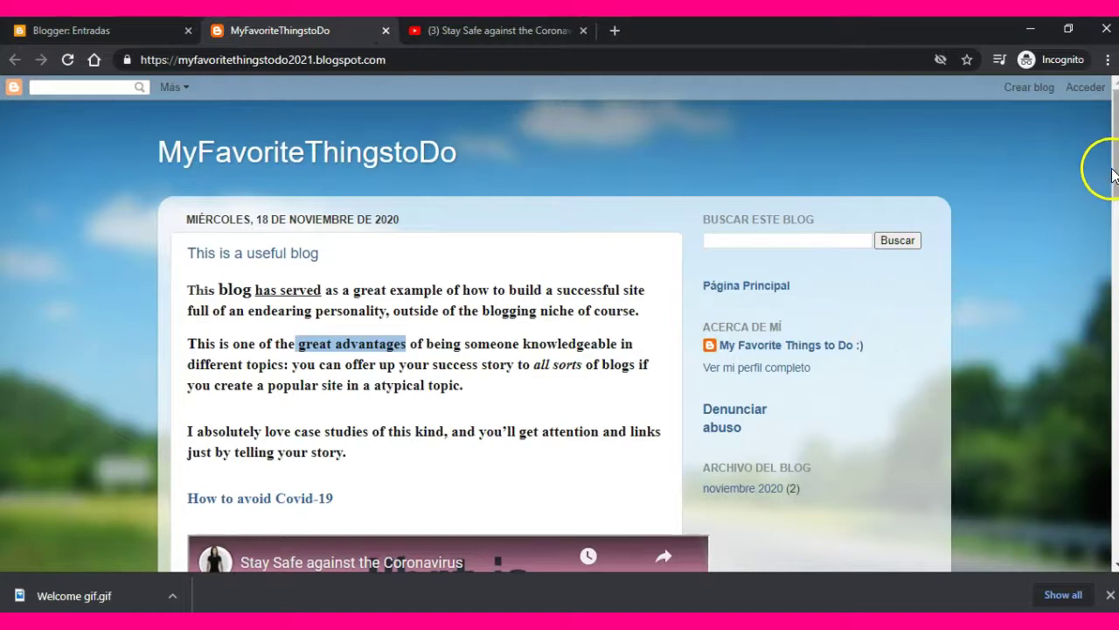
drag(1114, 175, 1114, 398)
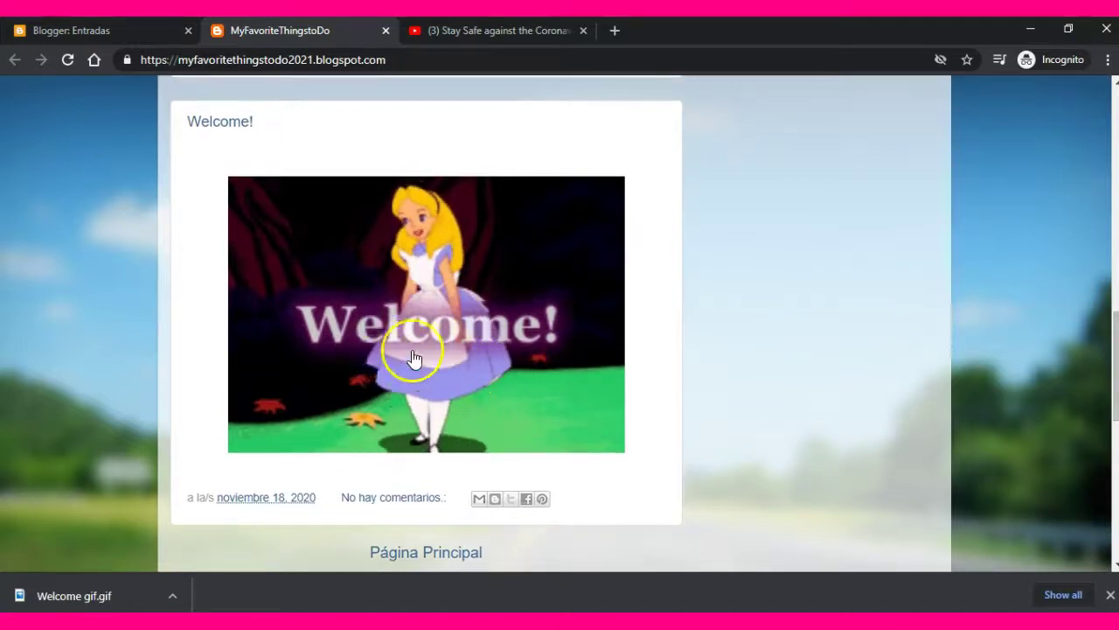
drag(1115, 337, 1085, 131)
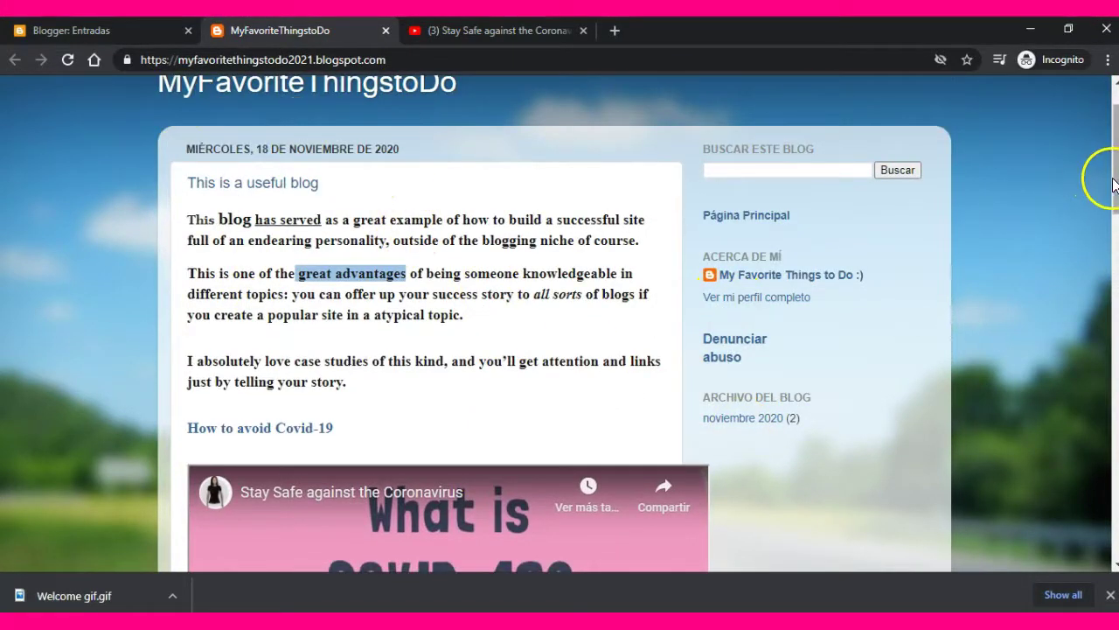
- Close the public blog view and create a new blog page titled "Trip to the Countryside"
scroll(1112, 180, up, 1)
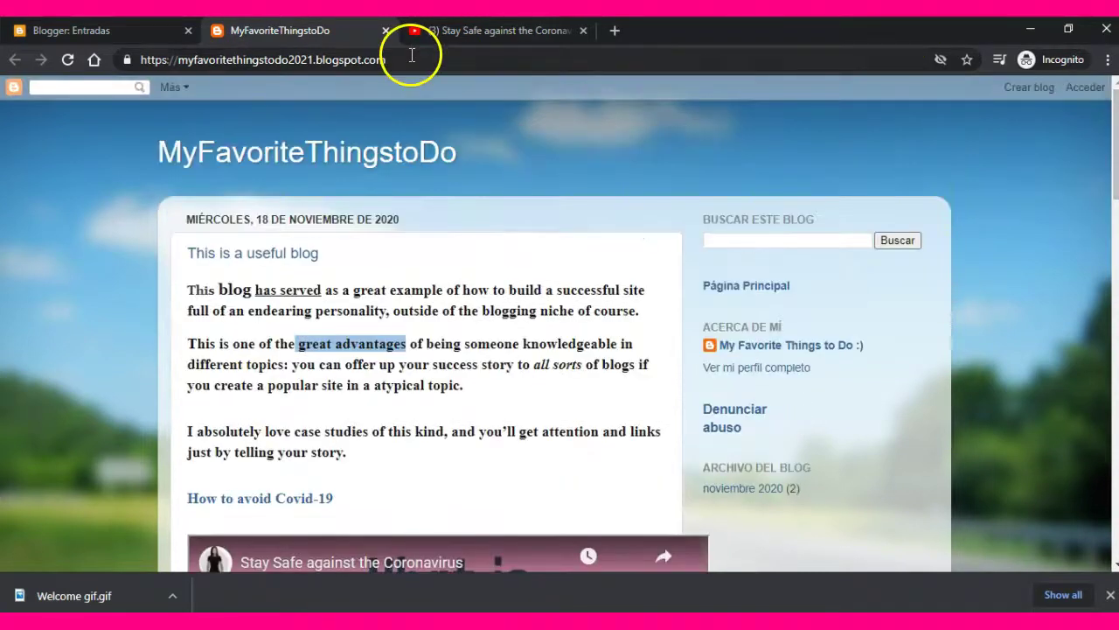
click(386, 31)
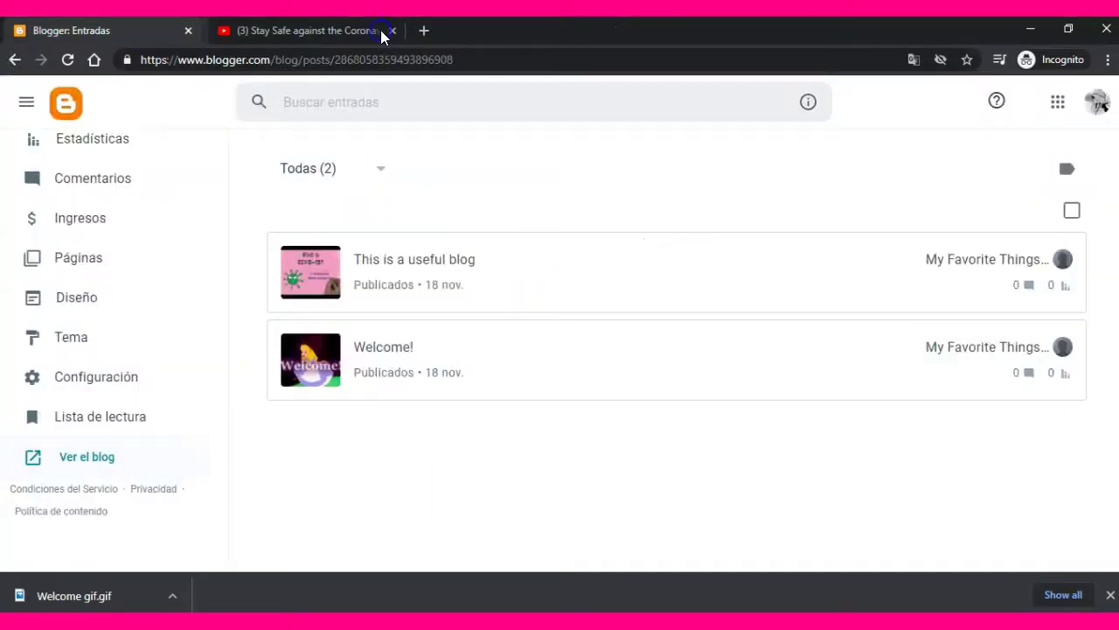
scroll(103, 341, up, 2)
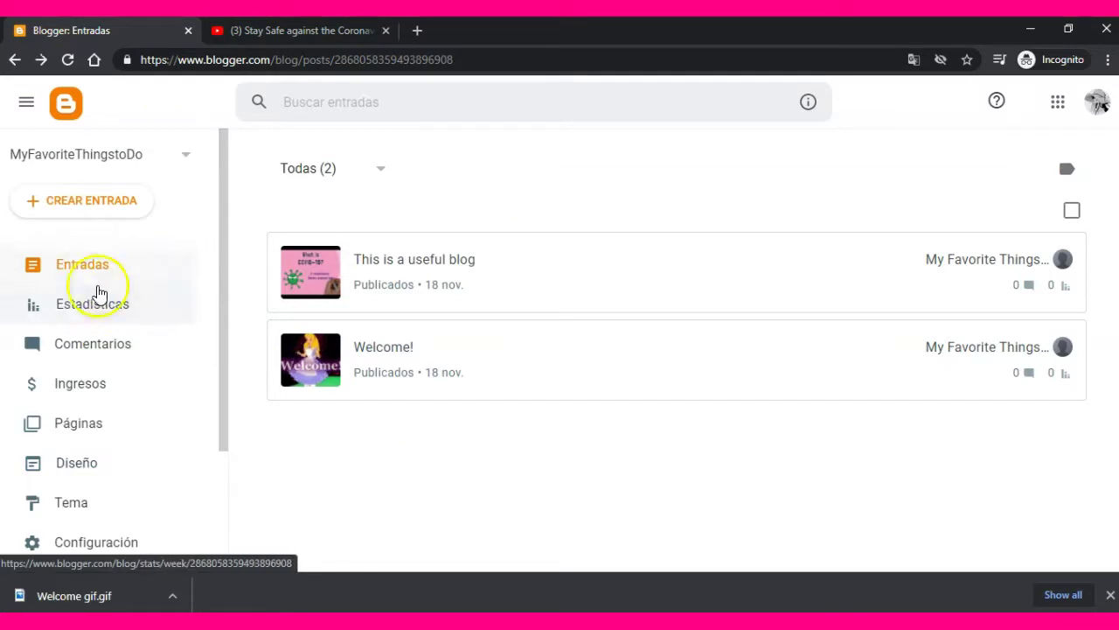
click(104, 429)
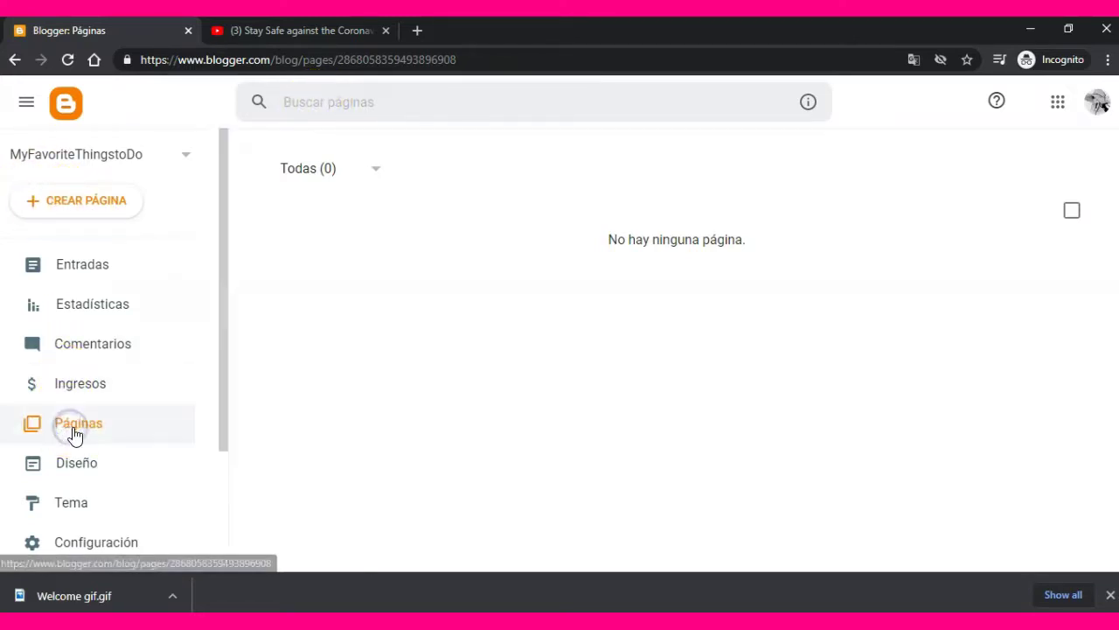
click(95, 214)
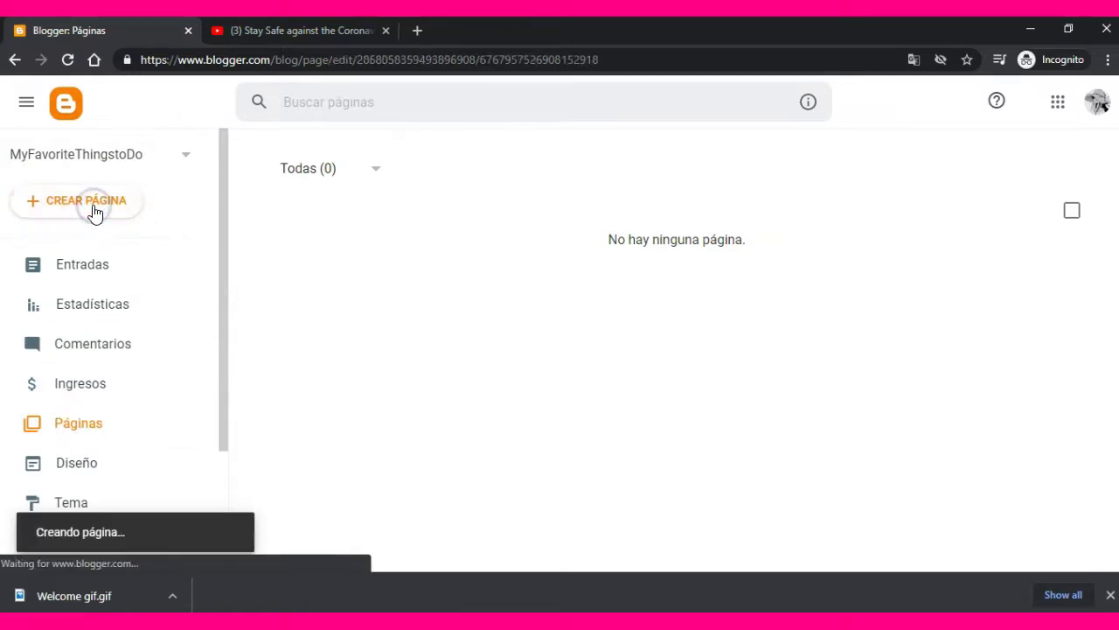
click(74, 162)
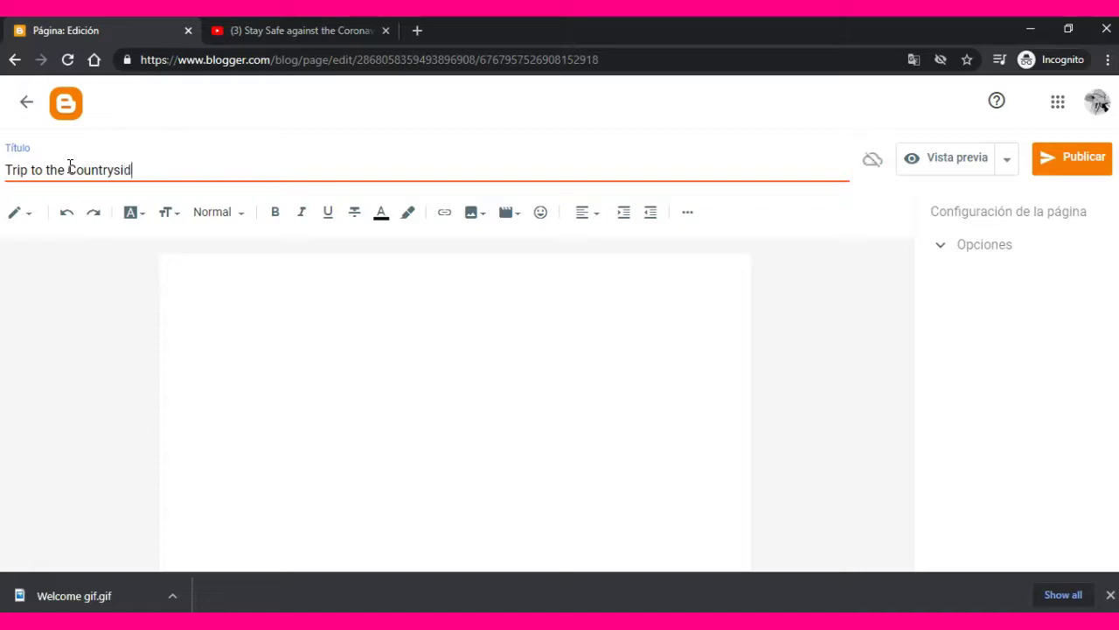
click(218, 304)
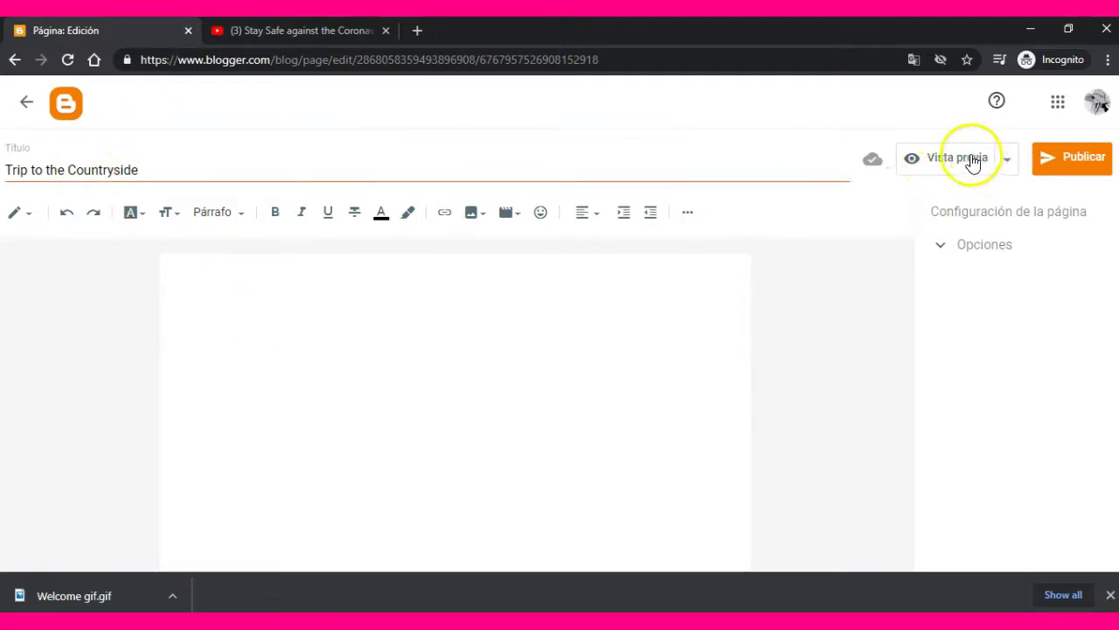
click(1014, 164)
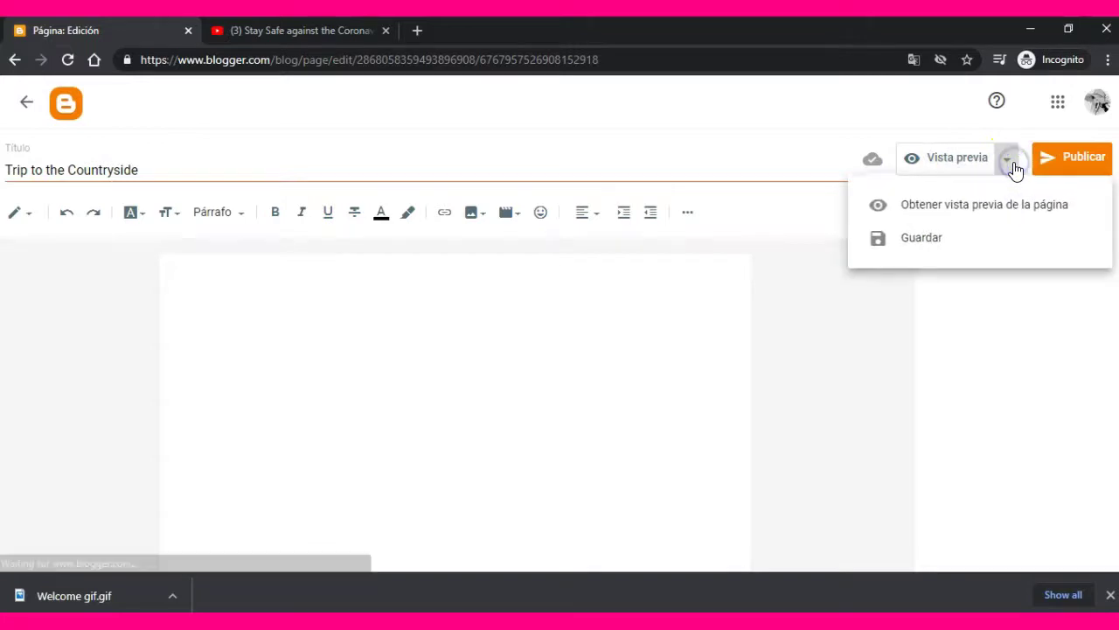
- Replace the new page's title with "My Trips"
click(191, 161)
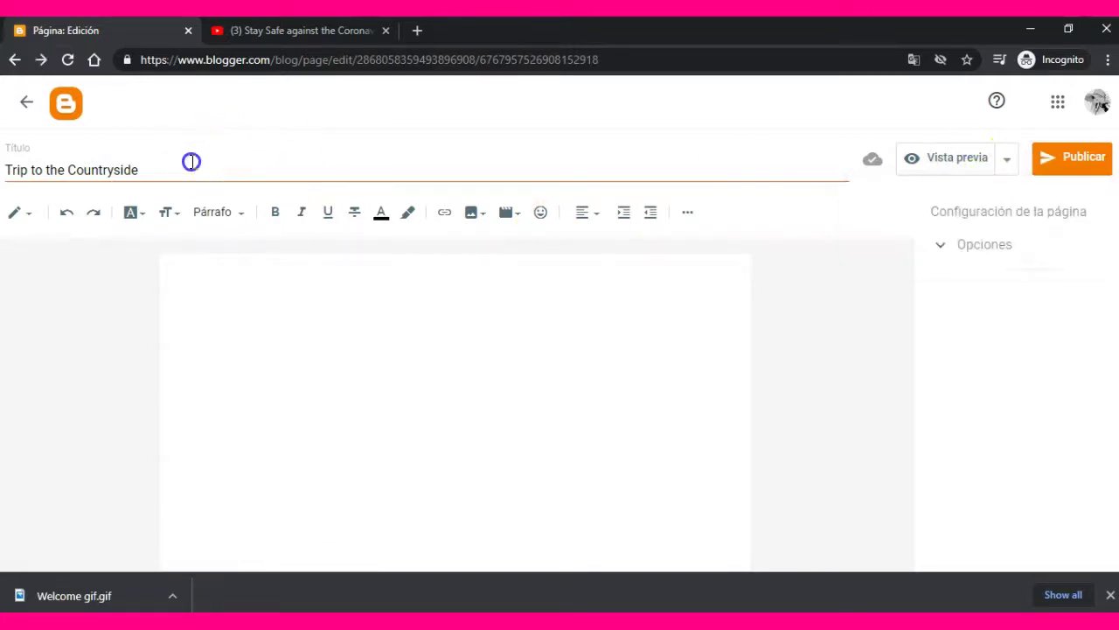
key(ctrl+a)
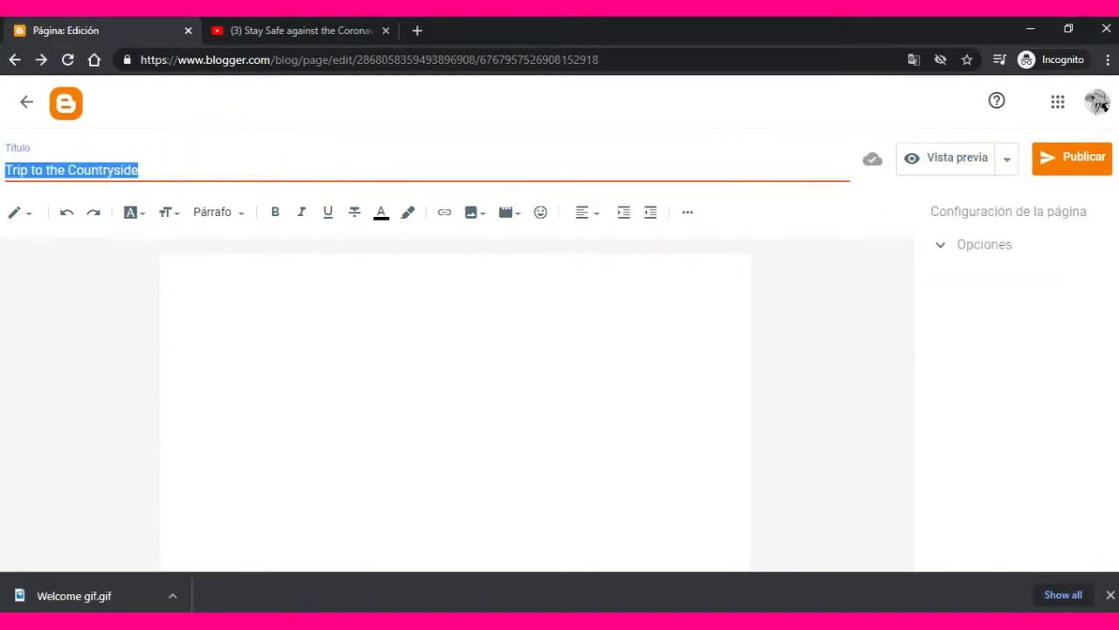
text(My Trips)
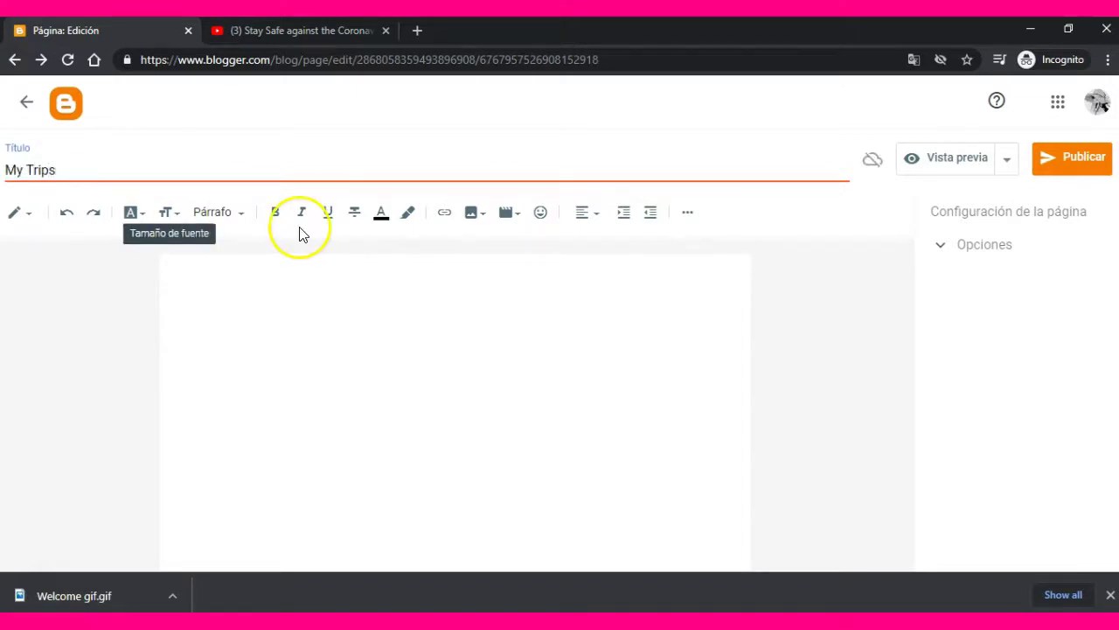
- Save the "My Trips" page and publish it on the blog
click(1006, 162)
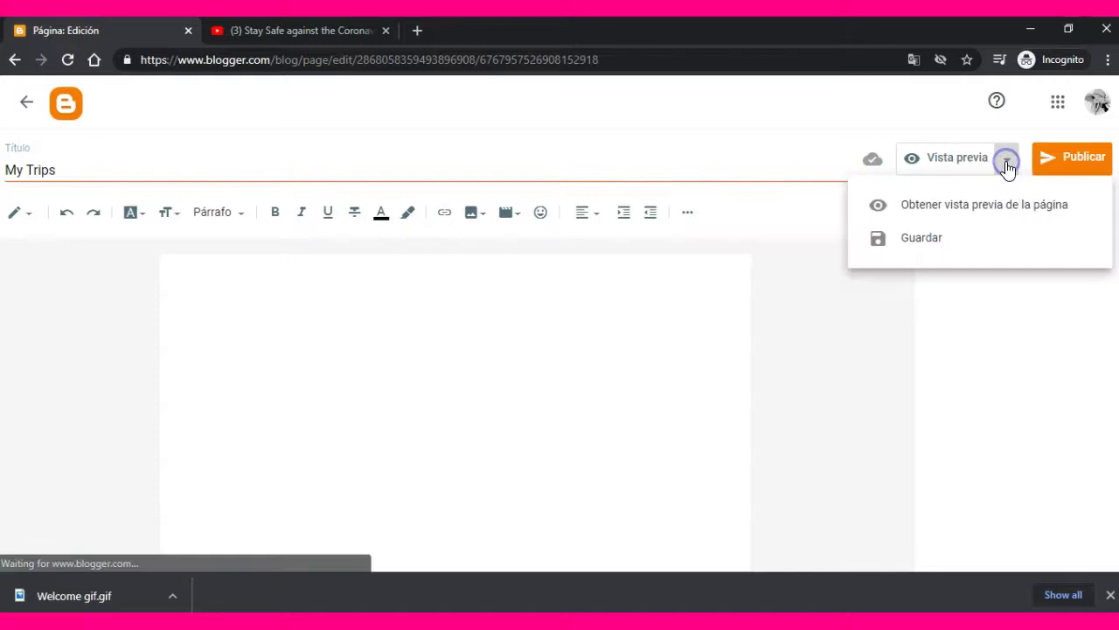
click(957, 241)
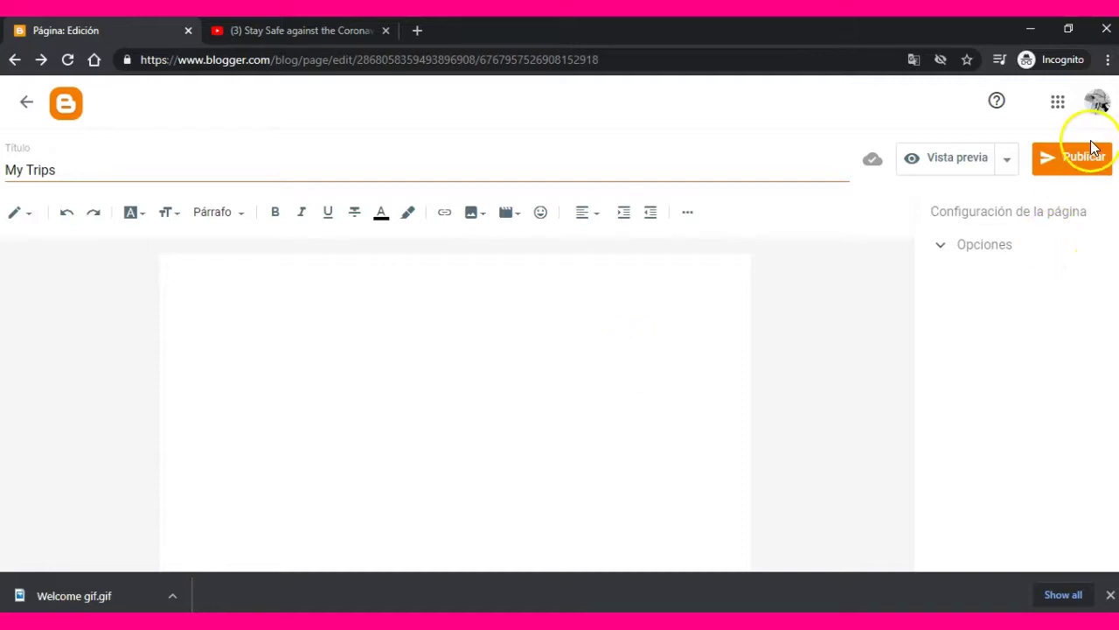
click(1082, 167)
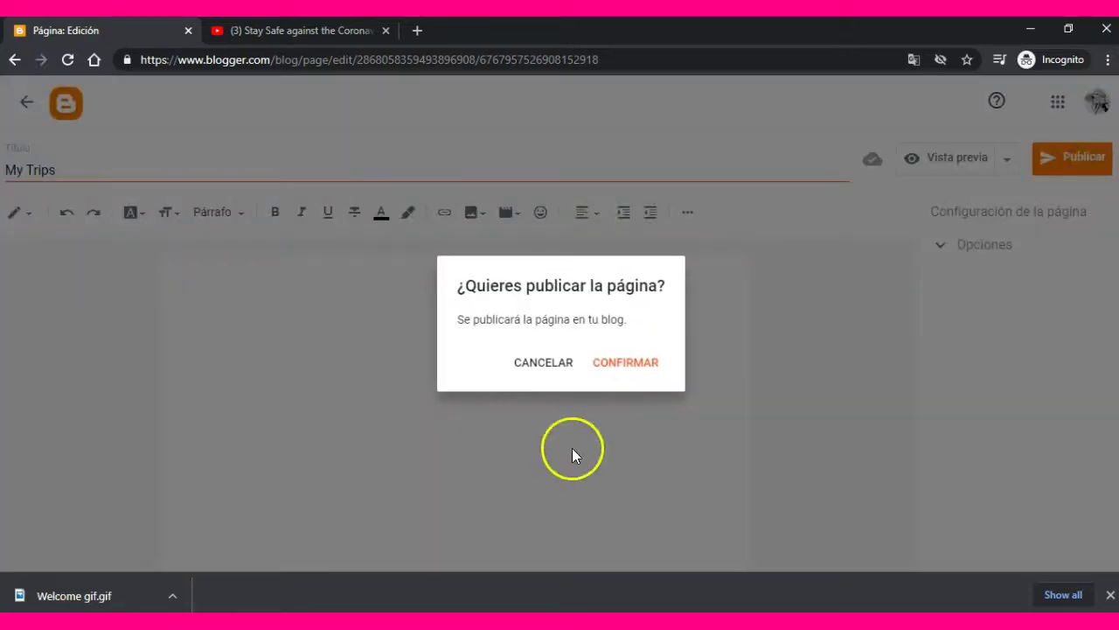
click(628, 369)
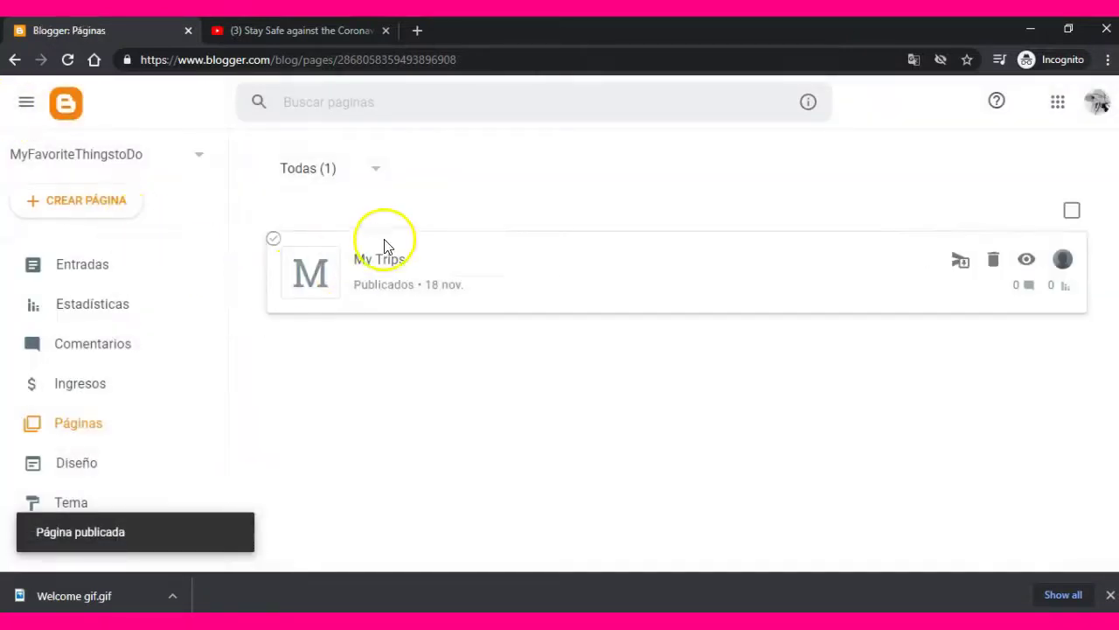
- Create a second page titled "My Favorite Food", save it and publish it on the blog
click(88, 204)
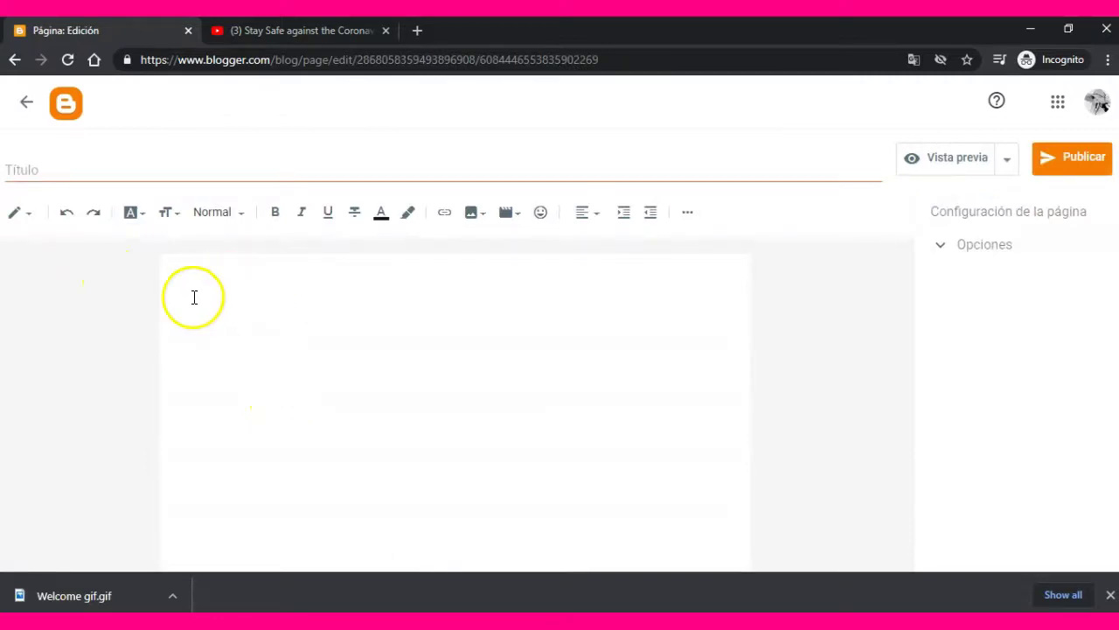
click(52, 171)
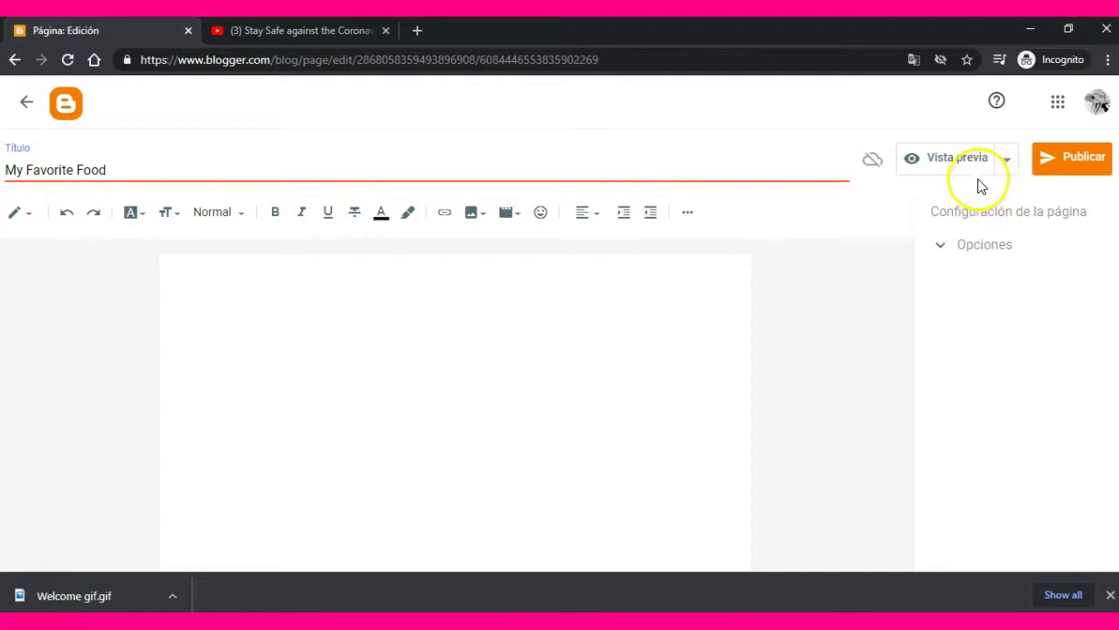
click(1009, 158)
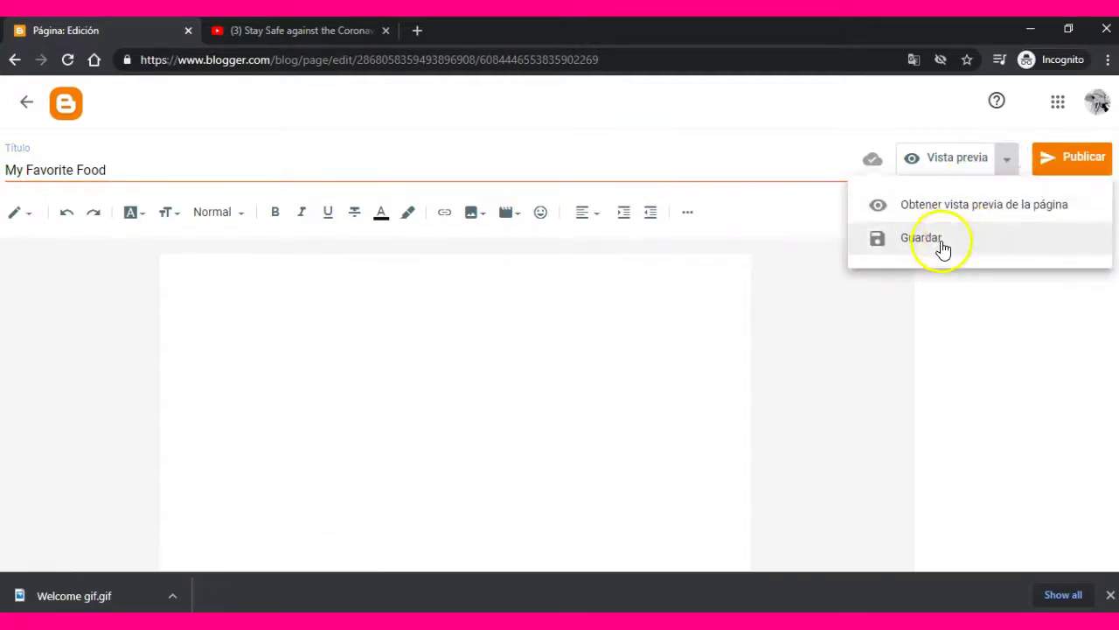
click(943, 243)
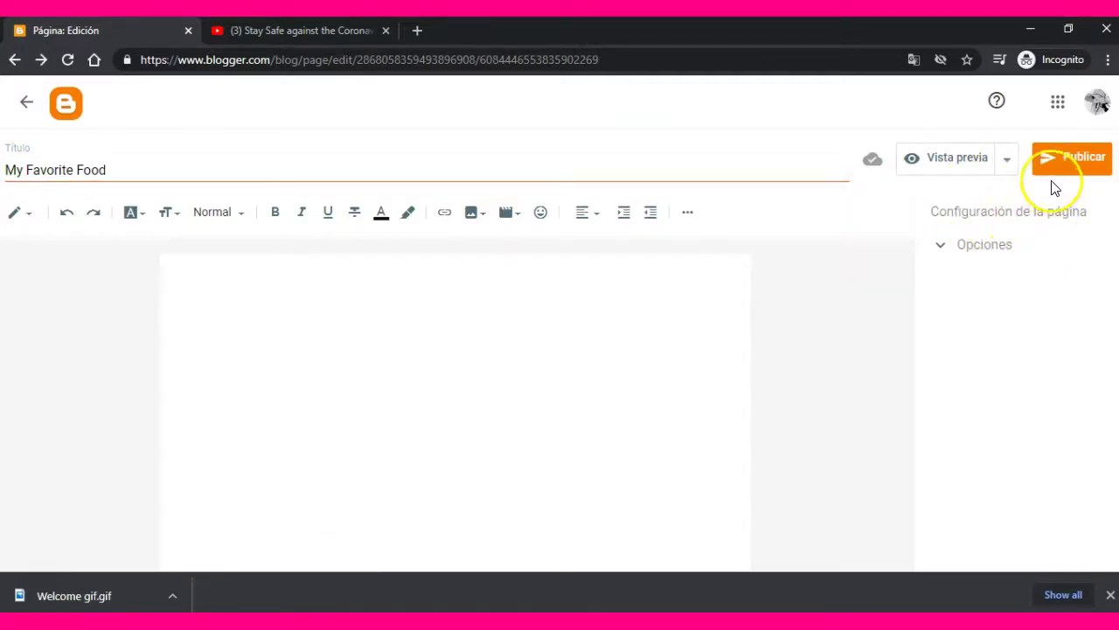
click(1084, 158)
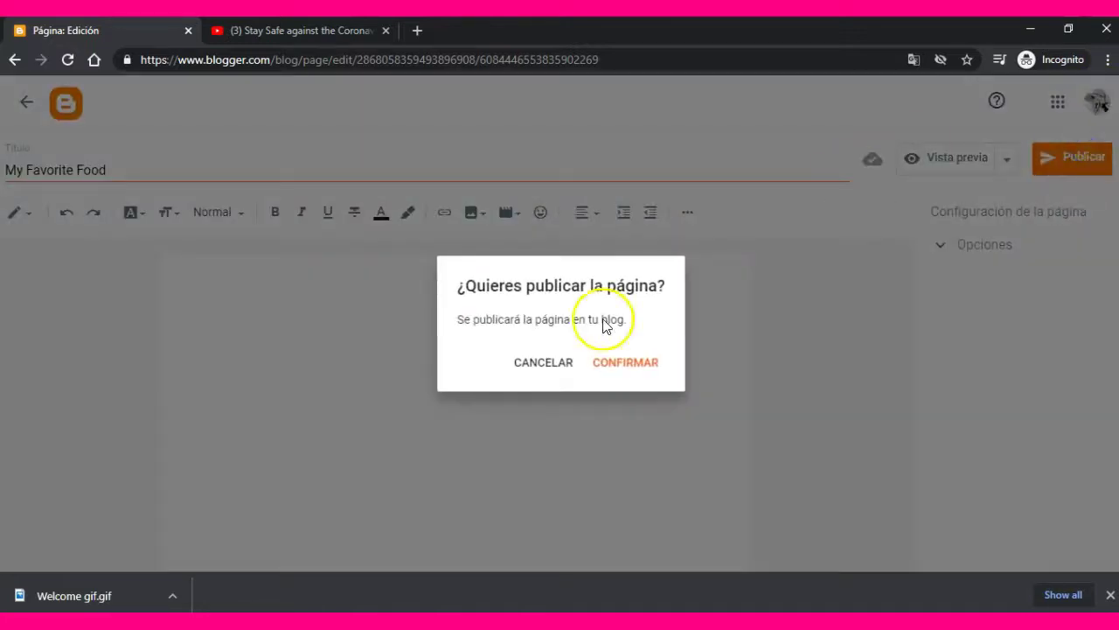
click(607, 367)
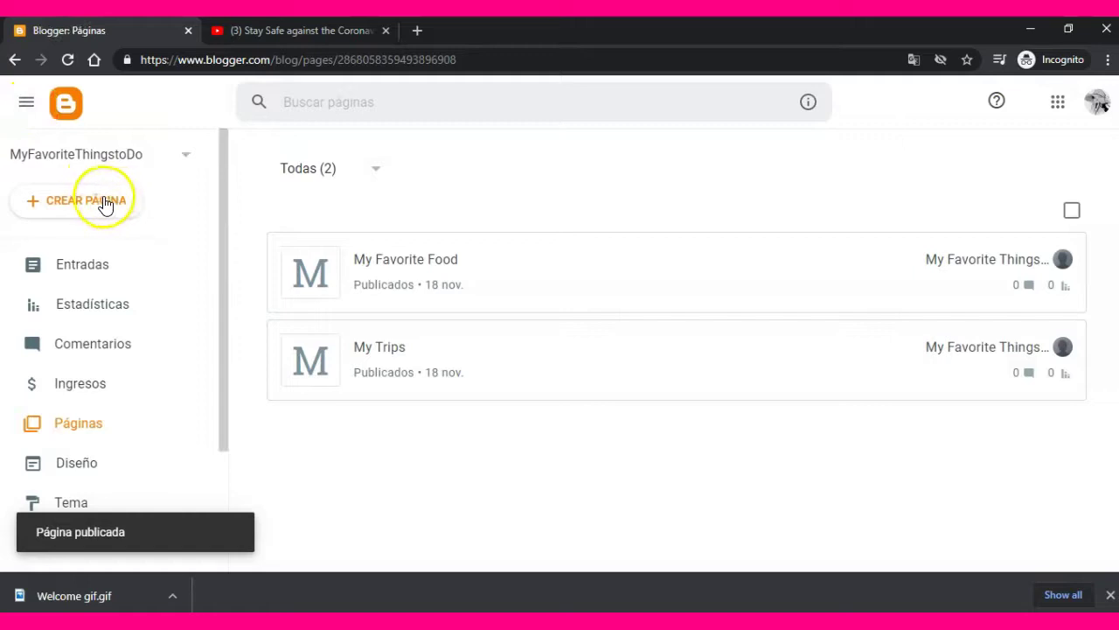
- Create a third page titled "Languages that I know"
click(99, 201)
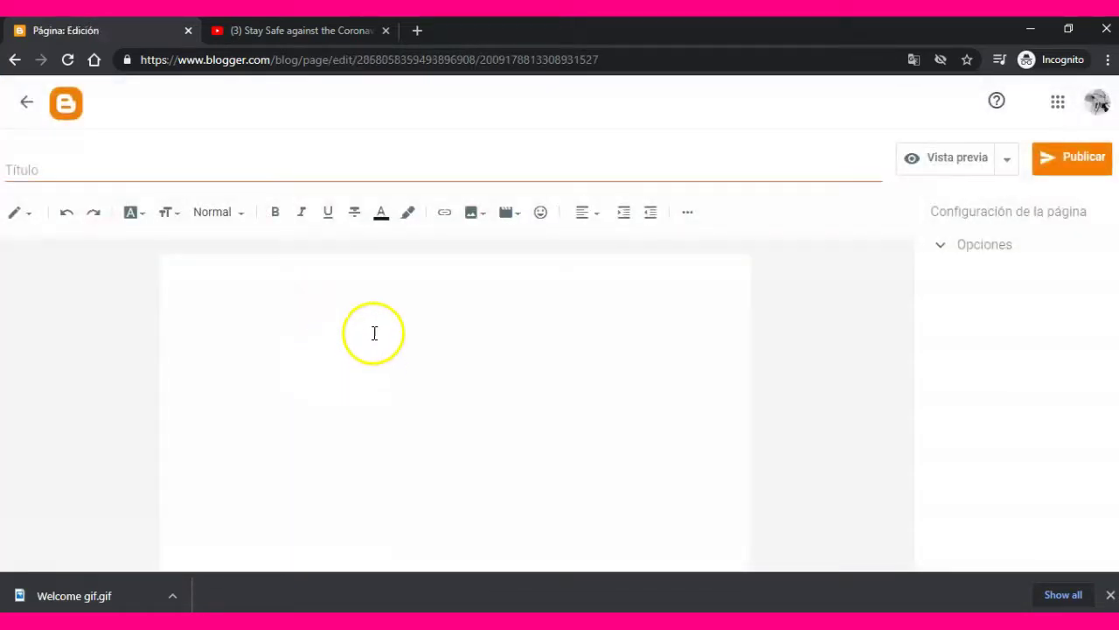
click(143, 170)
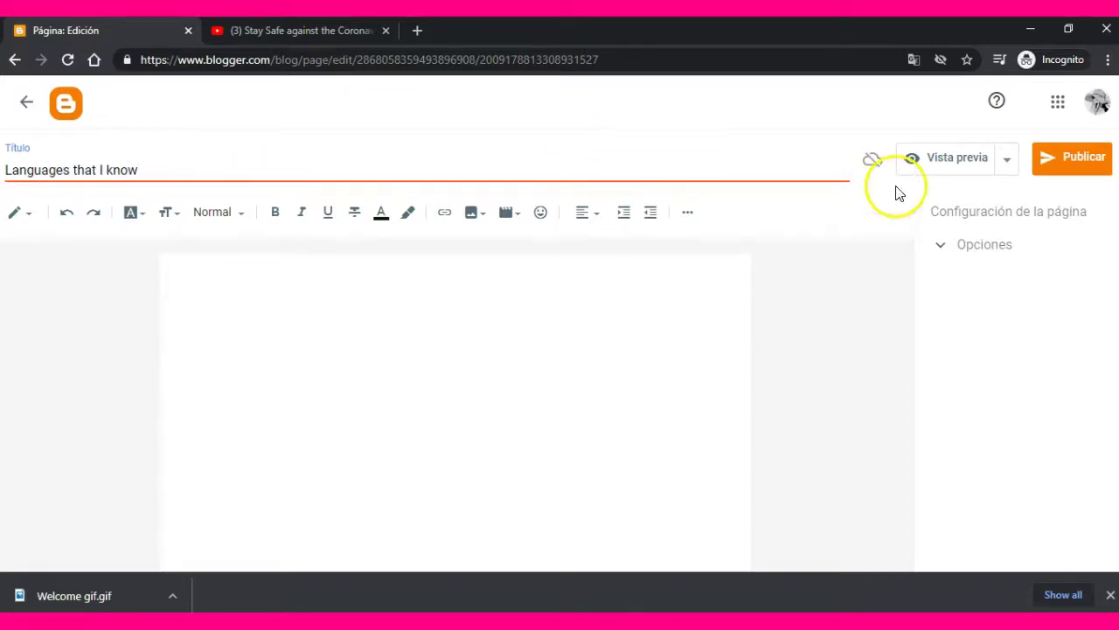
click(1007, 166)
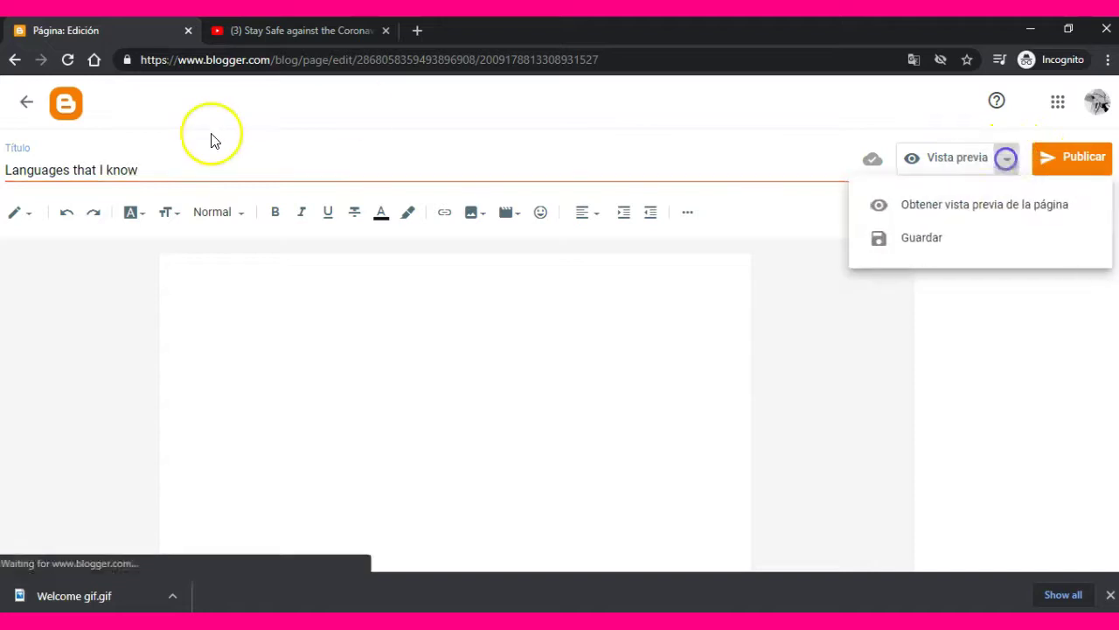
- Replace the third page's title with "All related to my favorite country"
click(163, 163)
click(160, 171)
key(ctrl+a)
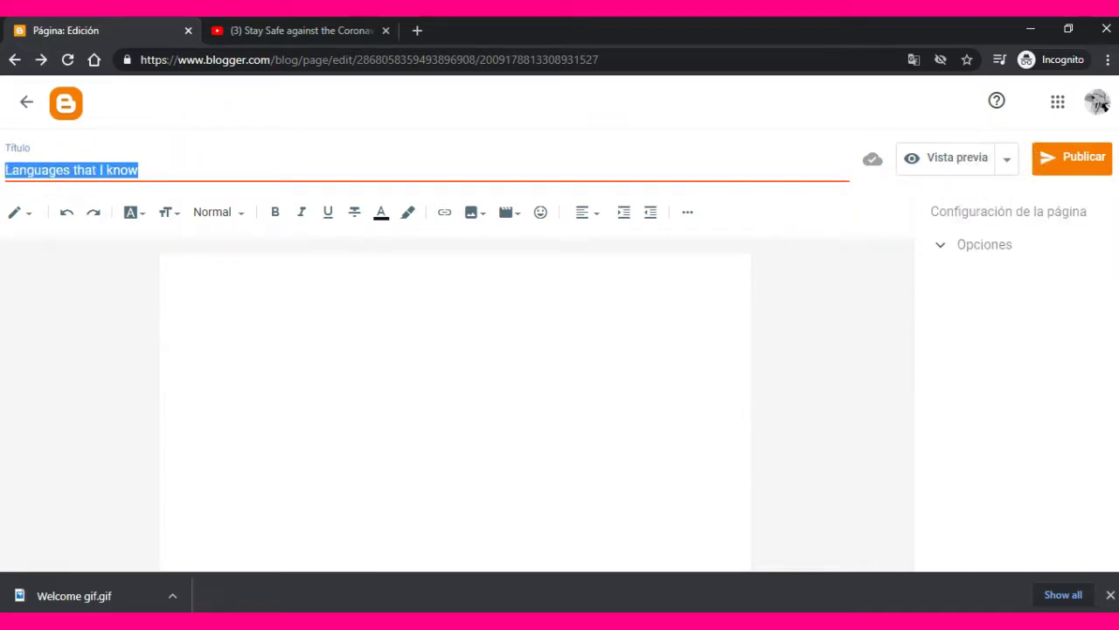
text(ASI)
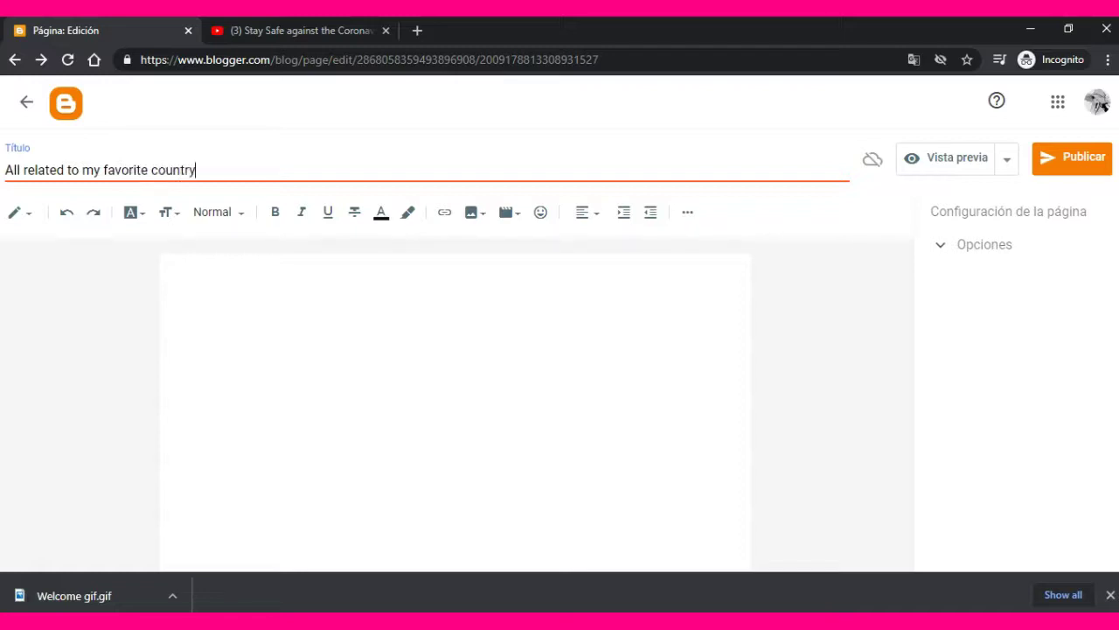
- Save the "All related to my favorite country" page and publish it on the blog
click(1007, 160)
click(954, 246)
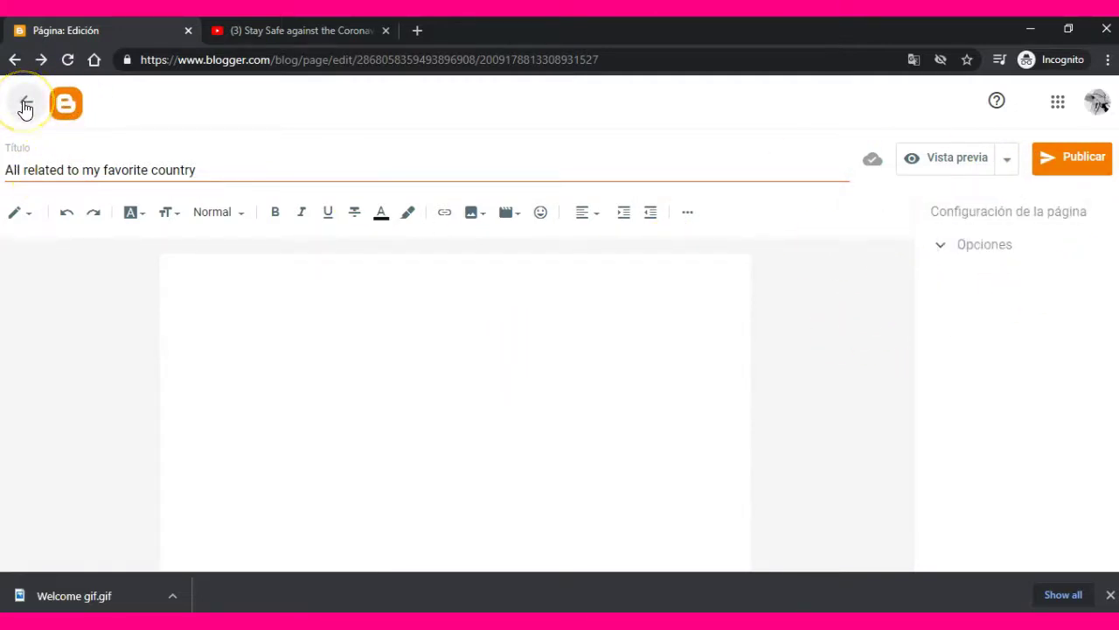
click(1080, 163)
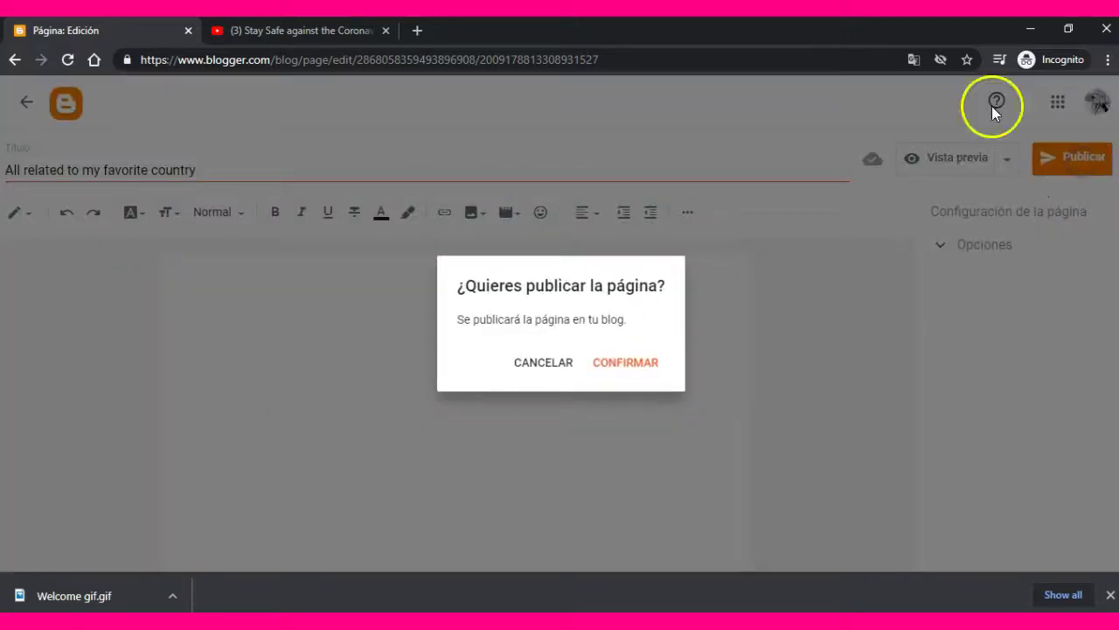
click(628, 364)
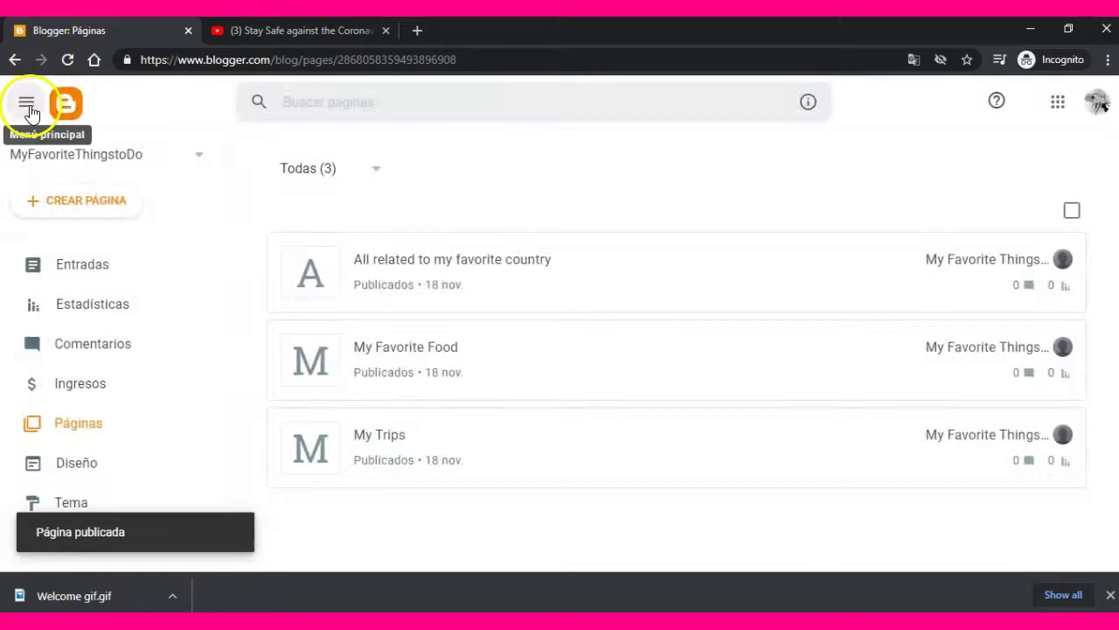
- Open the public MyFavoriteThingstoDo blog to check whether the new pages are shown, and close it again
drag(224, 368, 221, 468)
click(61, 495)
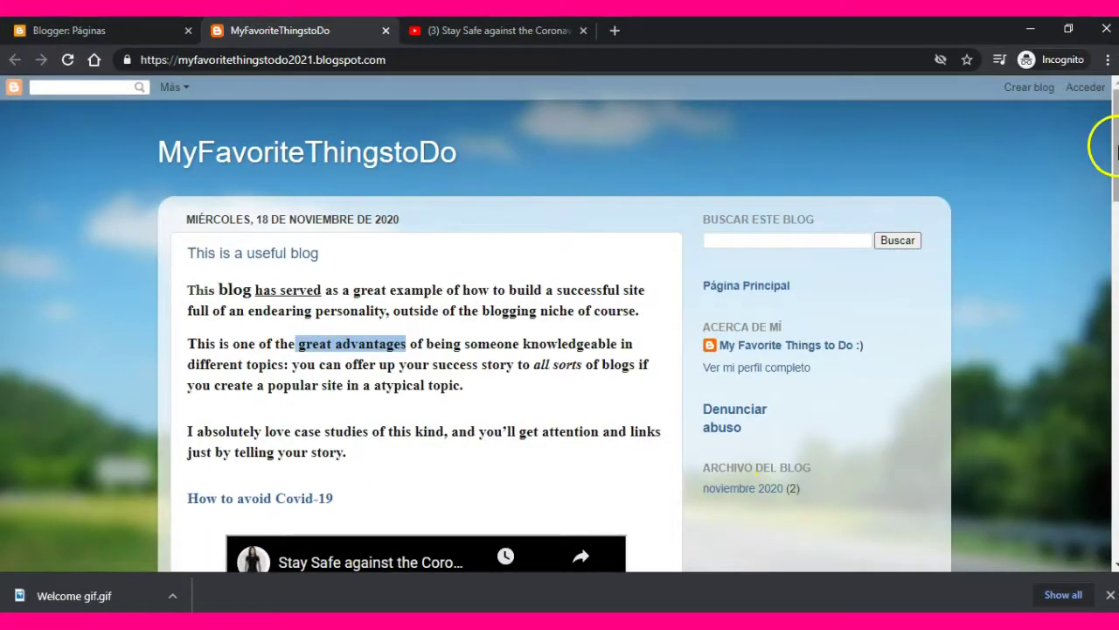
drag(1115, 149, 1088, 148)
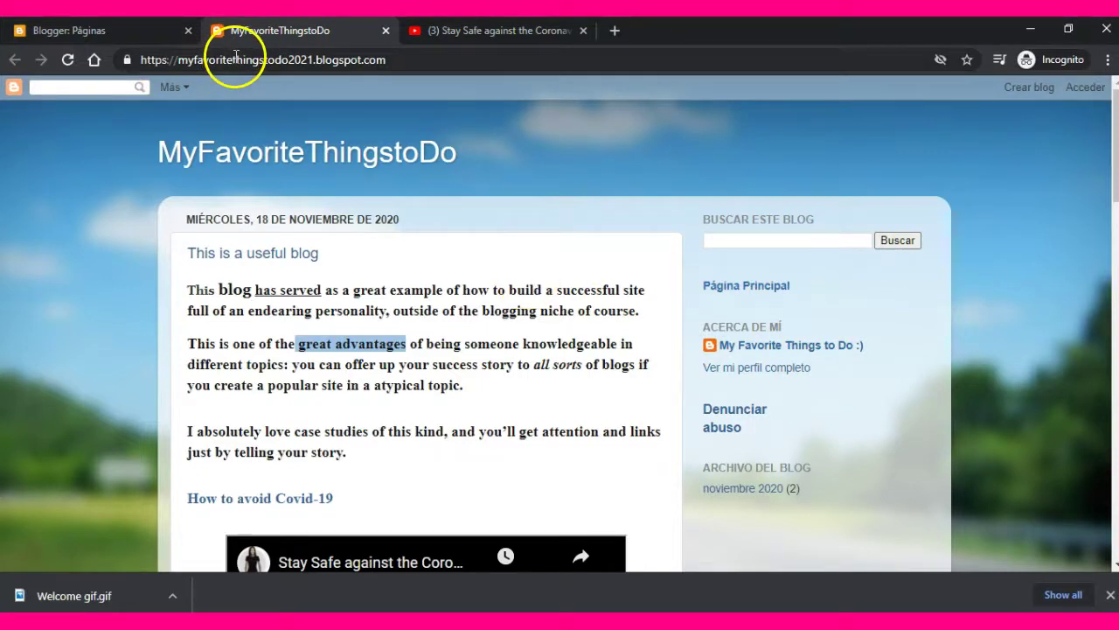
click(385, 32)
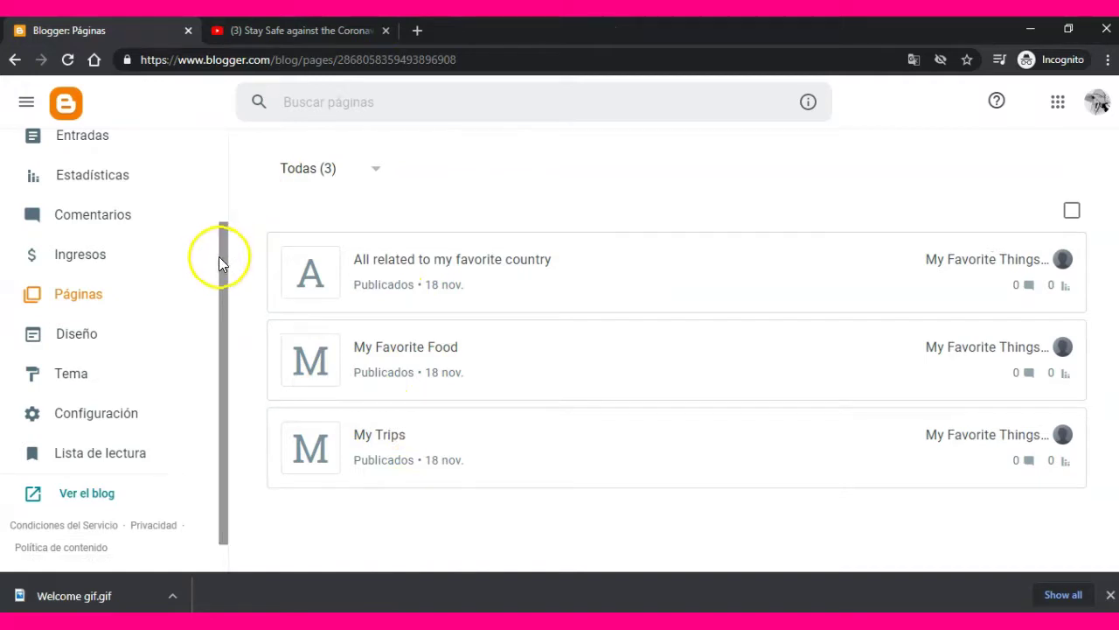
- Add a Páginas gadget to the "Todas las columnas" section of the blog's layout
drag(221, 264, 221, 292)
click(79, 302)
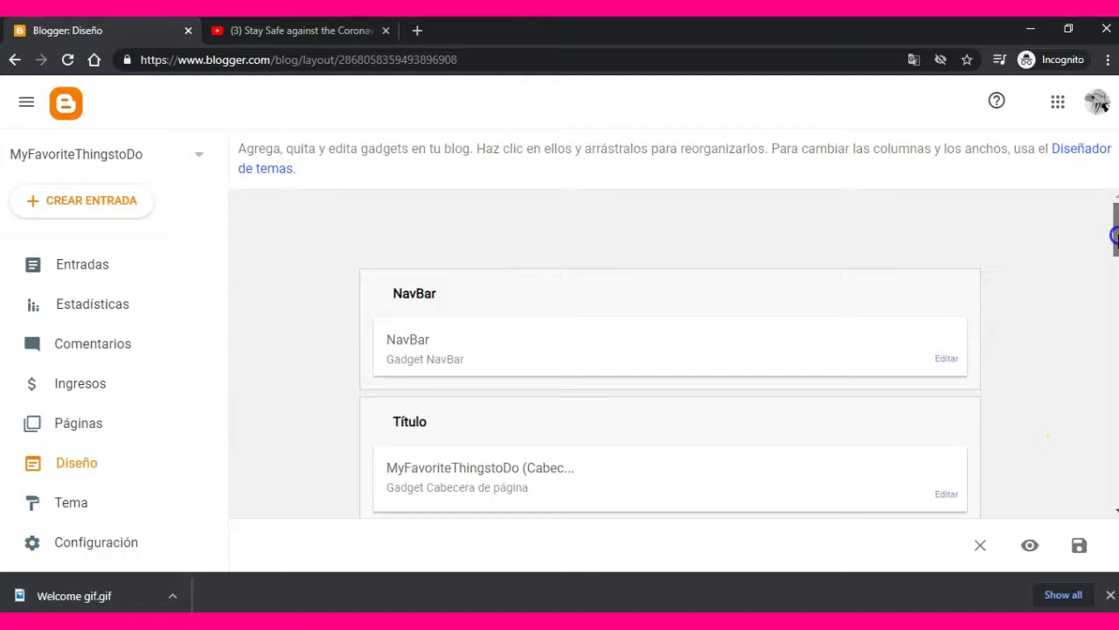
scroll(1115, 234, down, 3)
drag(1115, 281, 1115, 271)
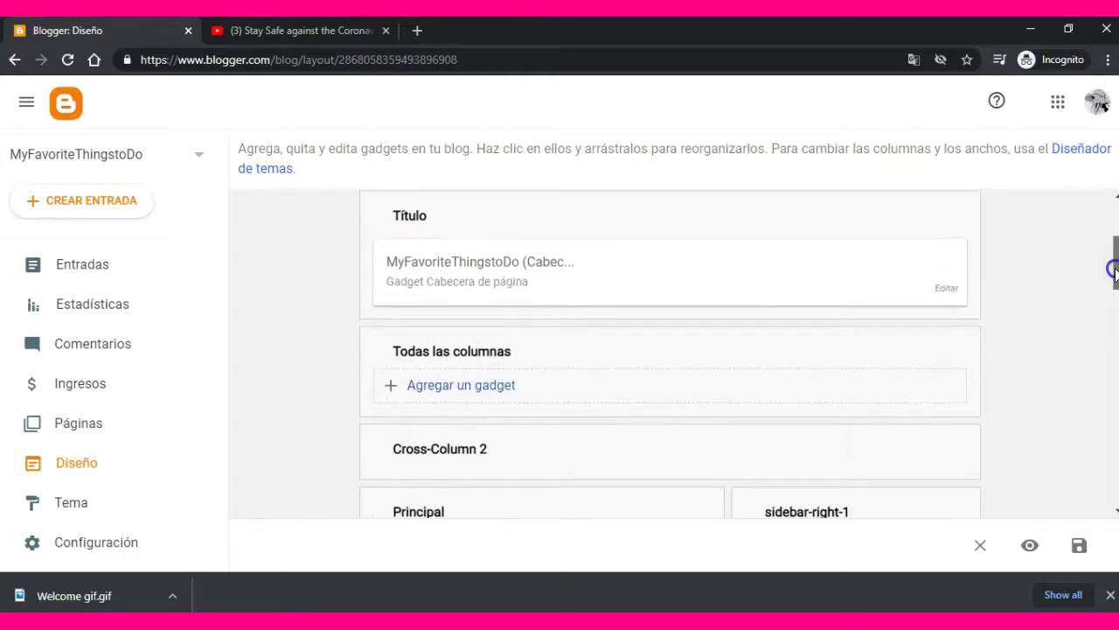
click(449, 393)
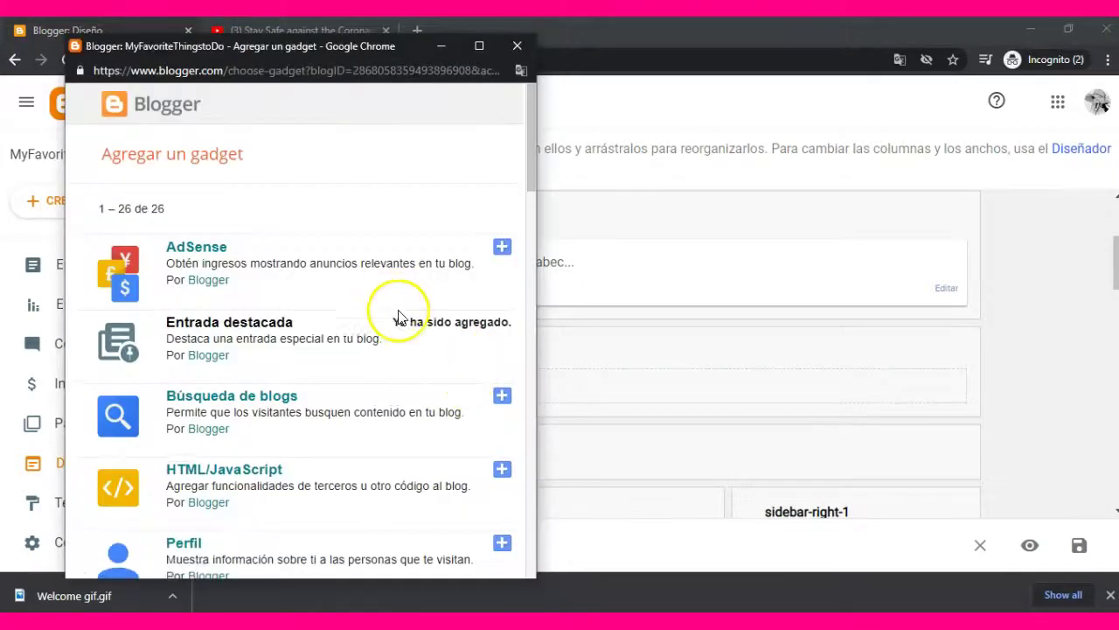
click(532, 178)
drag(532, 178, 537, 314)
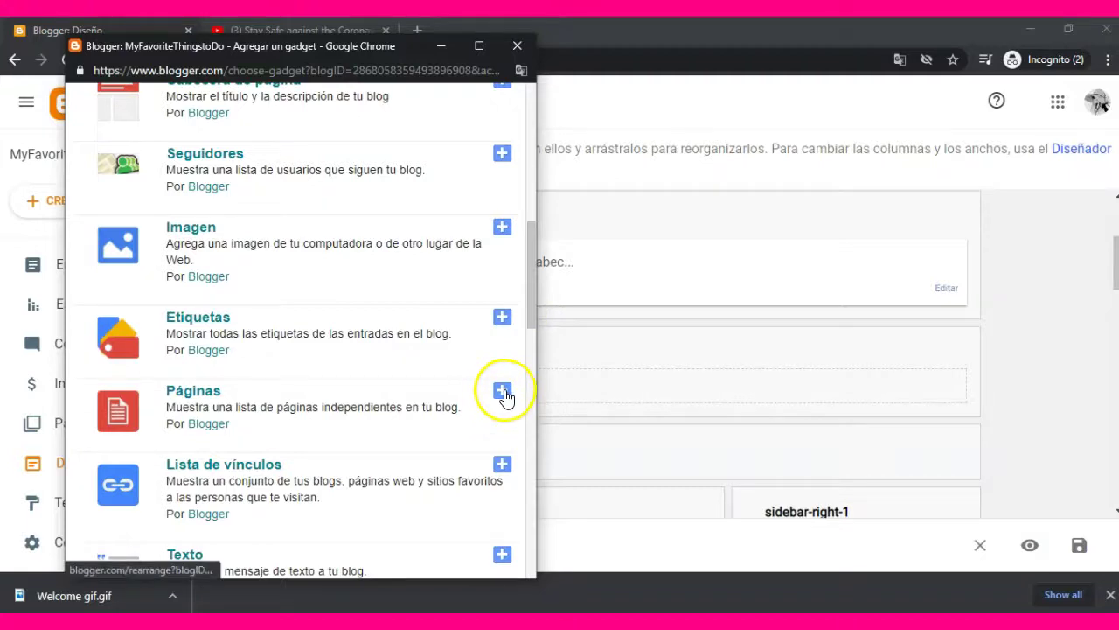
click(503, 392)
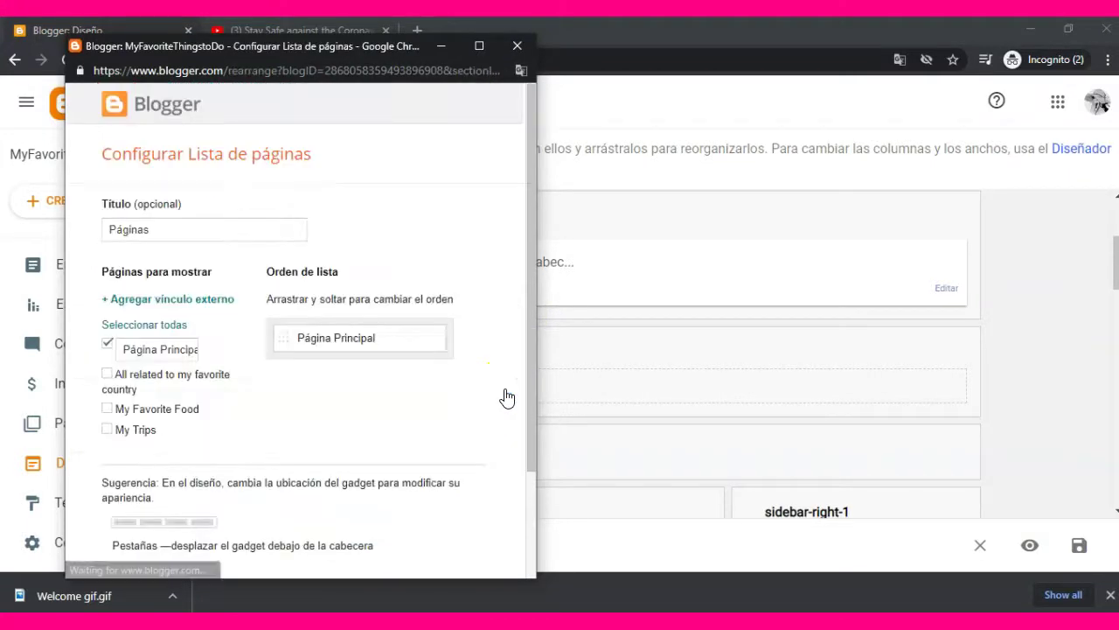
- Replace the page list gadget's title with "Important Things To Do"
click(172, 229)
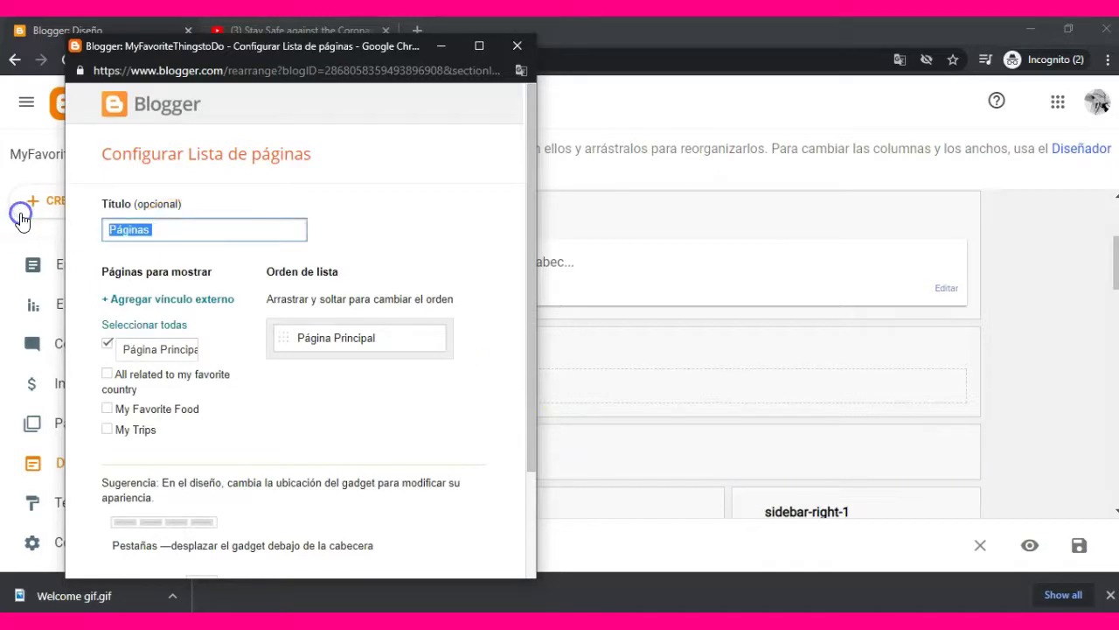
key(BackSpace)
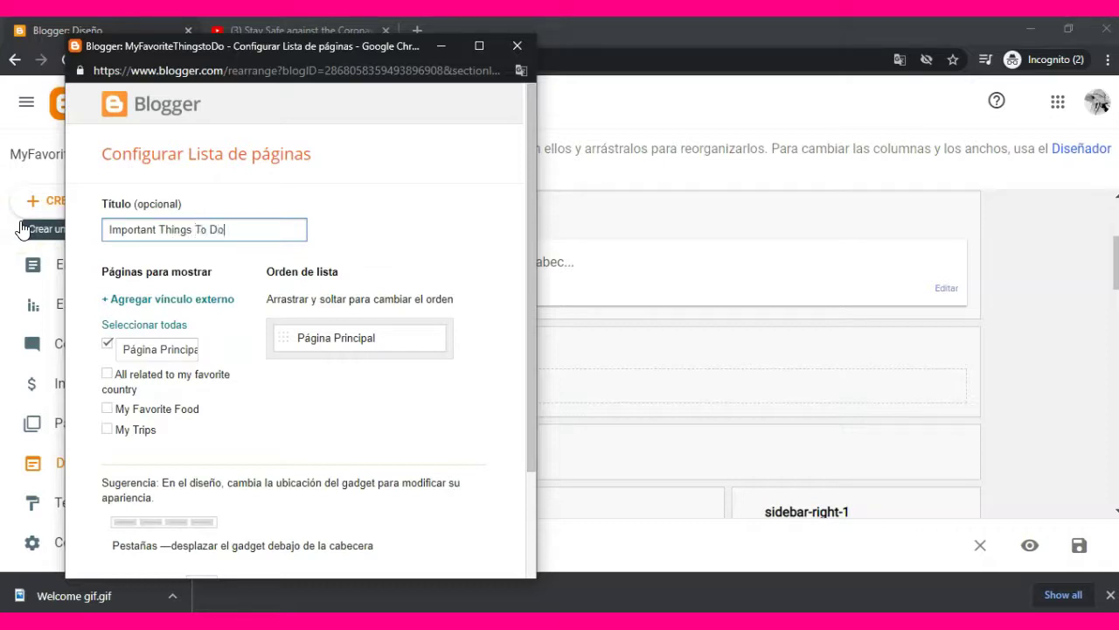
drag(335, 341, 360, 352)
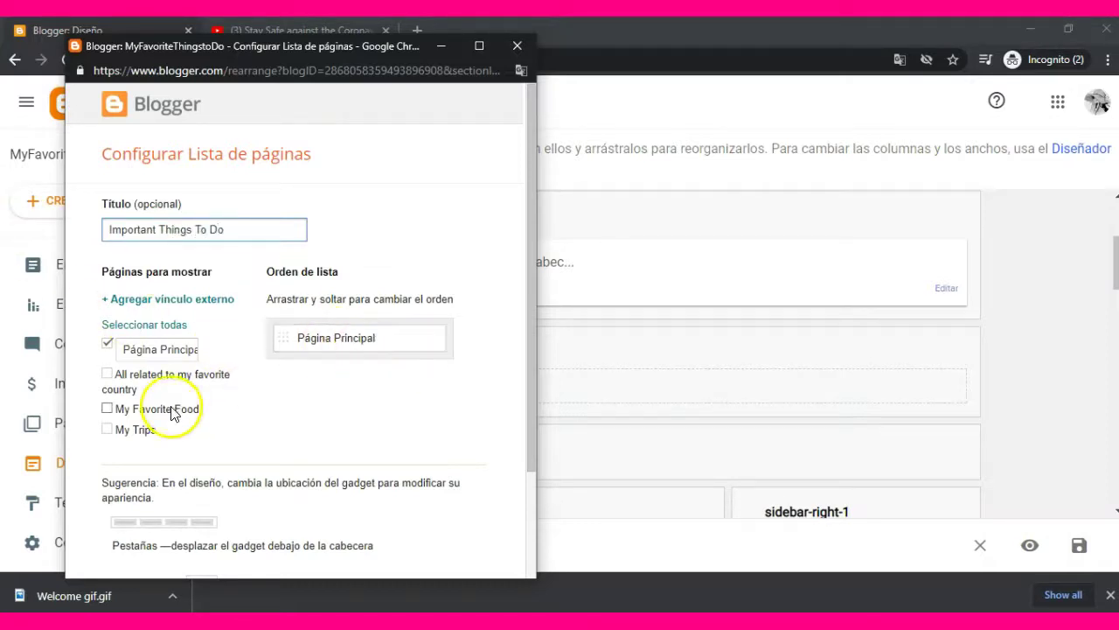
- Include the pages "All related to my favorite country", "My Favorite Food" and "My Trips" in the gadget and save it
click(107, 374)
click(108, 409)
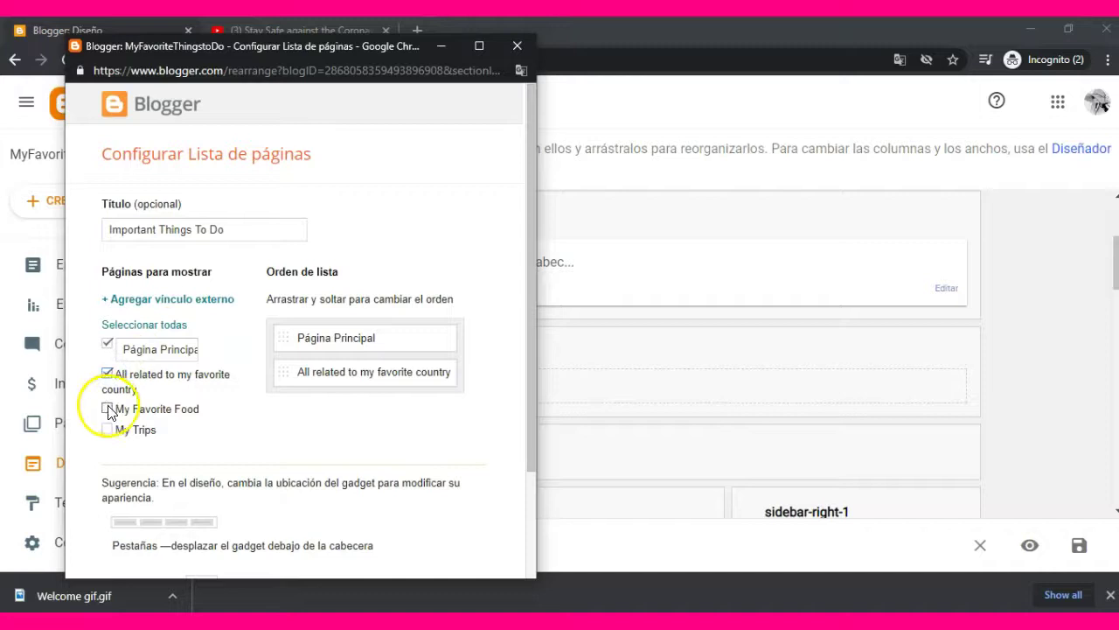
click(108, 430)
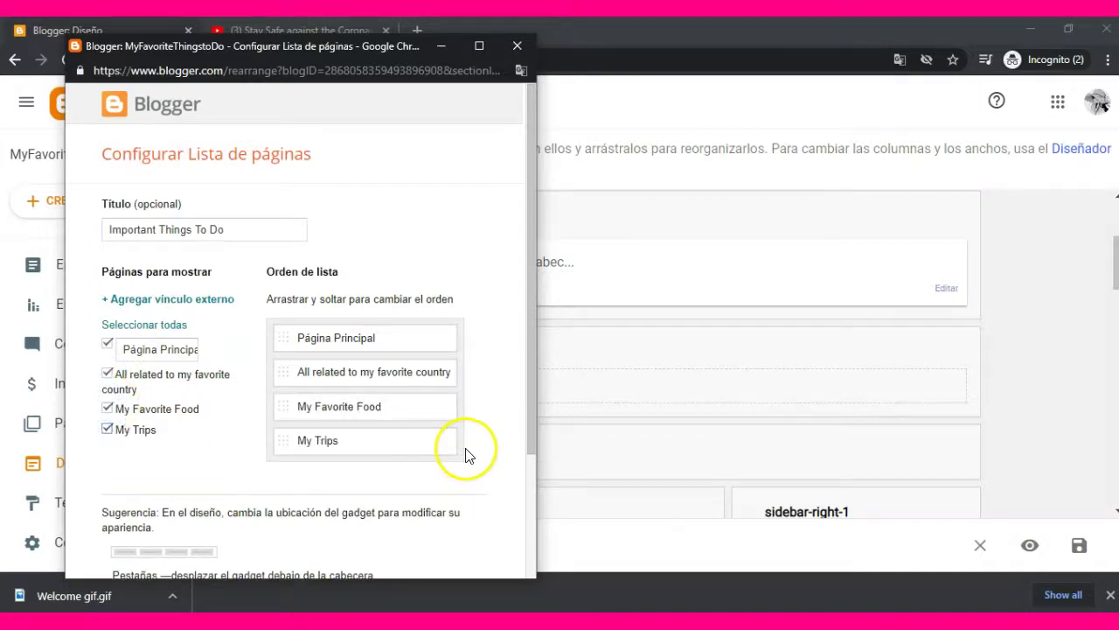
drag(530, 434, 530, 574)
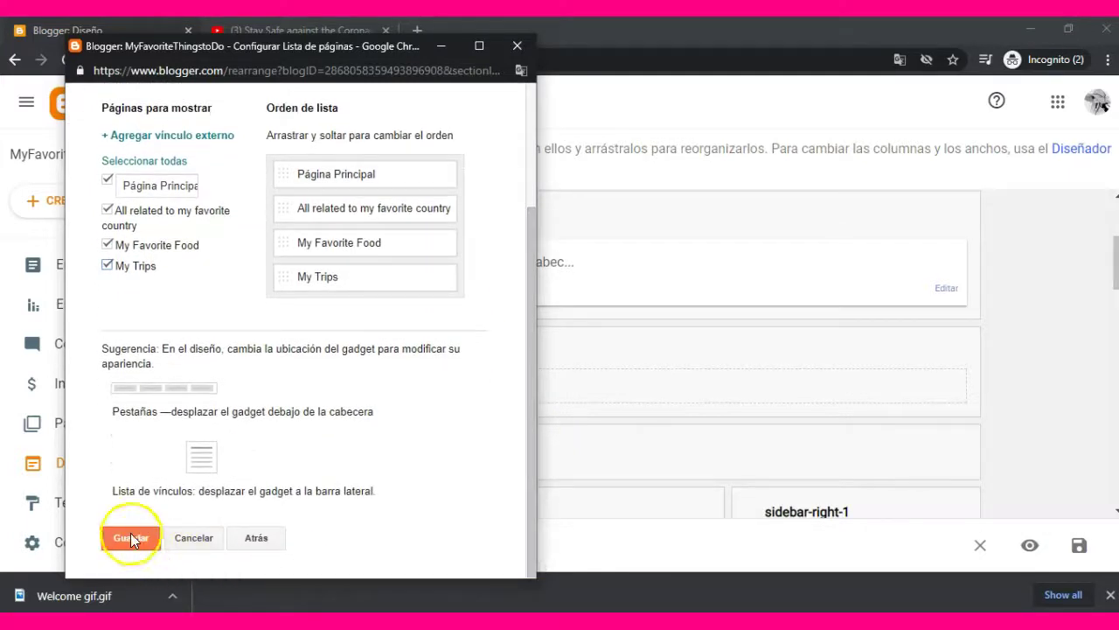
click(130, 538)
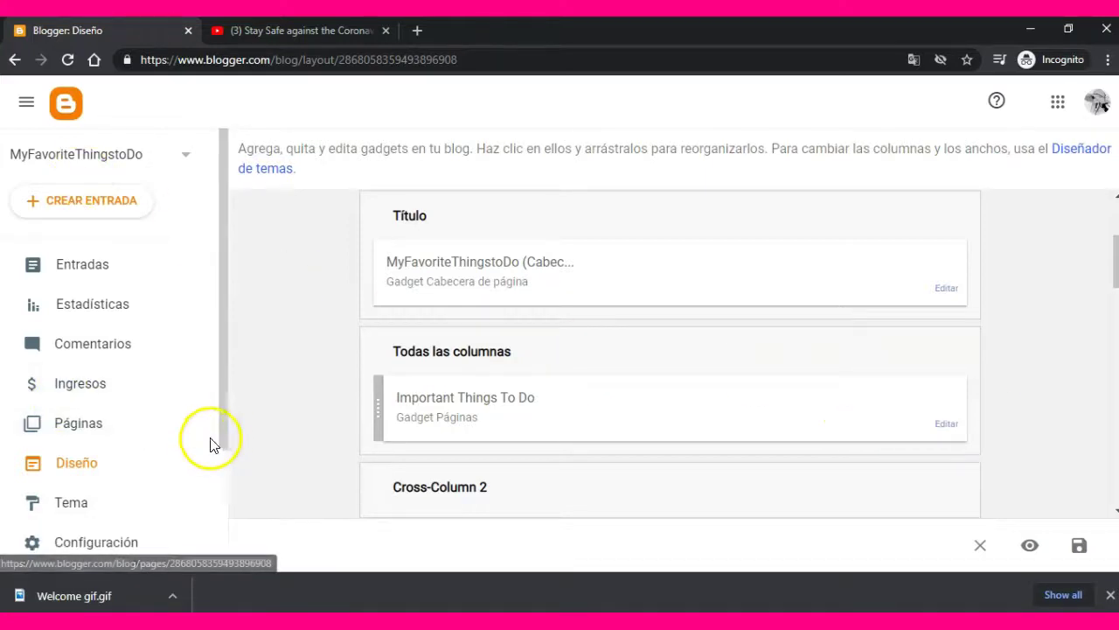
- View the public blog and check the "All related to my favorite country", "My Trips" and main page tabs
drag(221, 438, 225, 529)
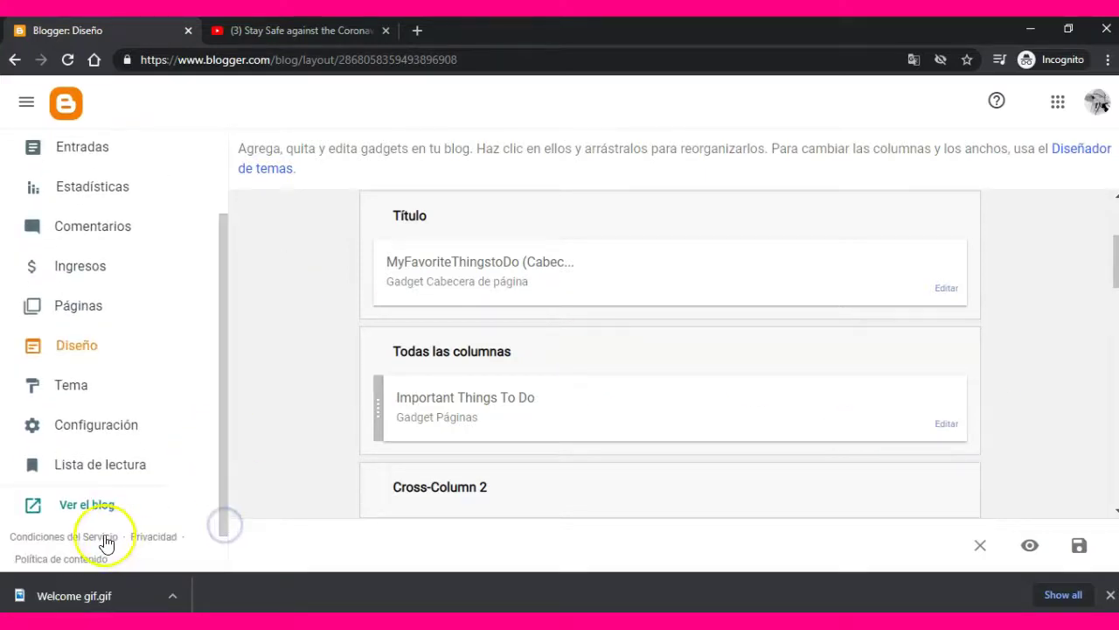
click(87, 506)
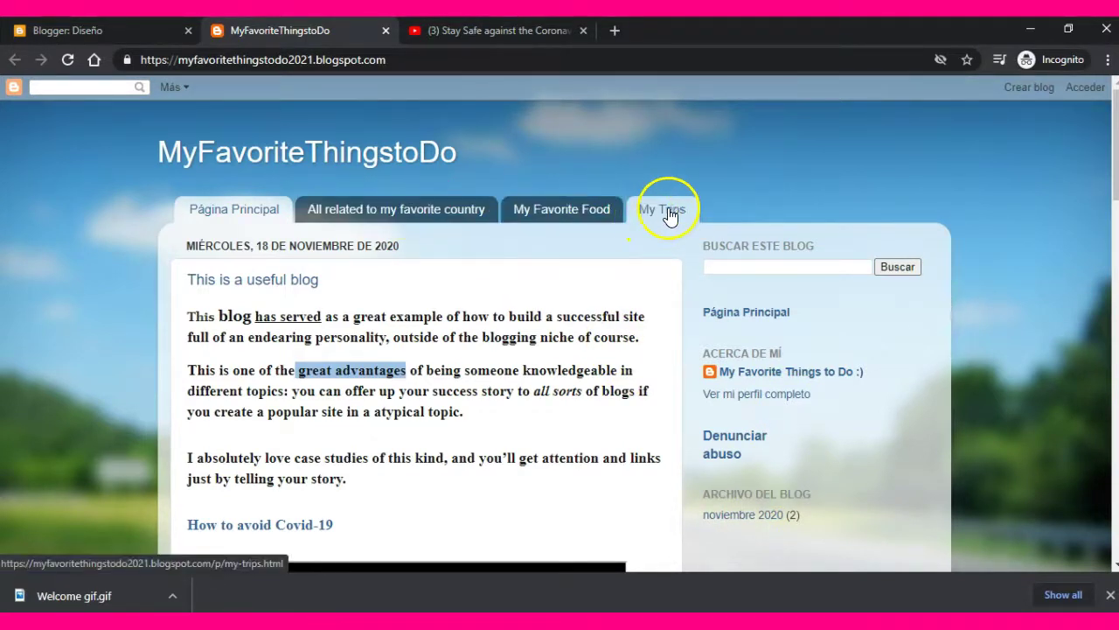
click(442, 218)
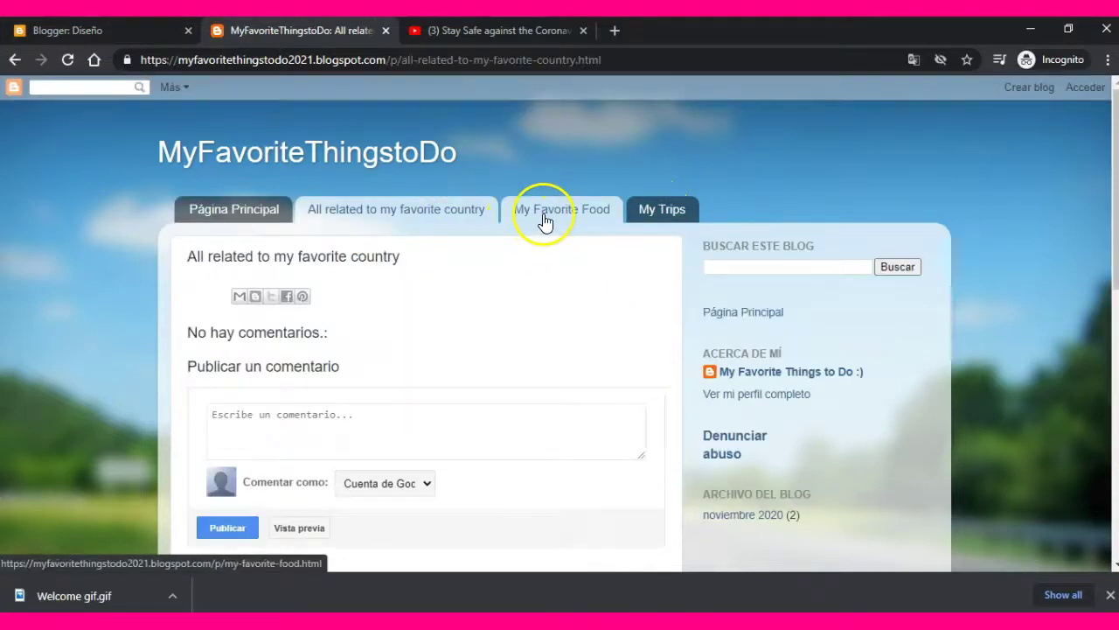
click(648, 215)
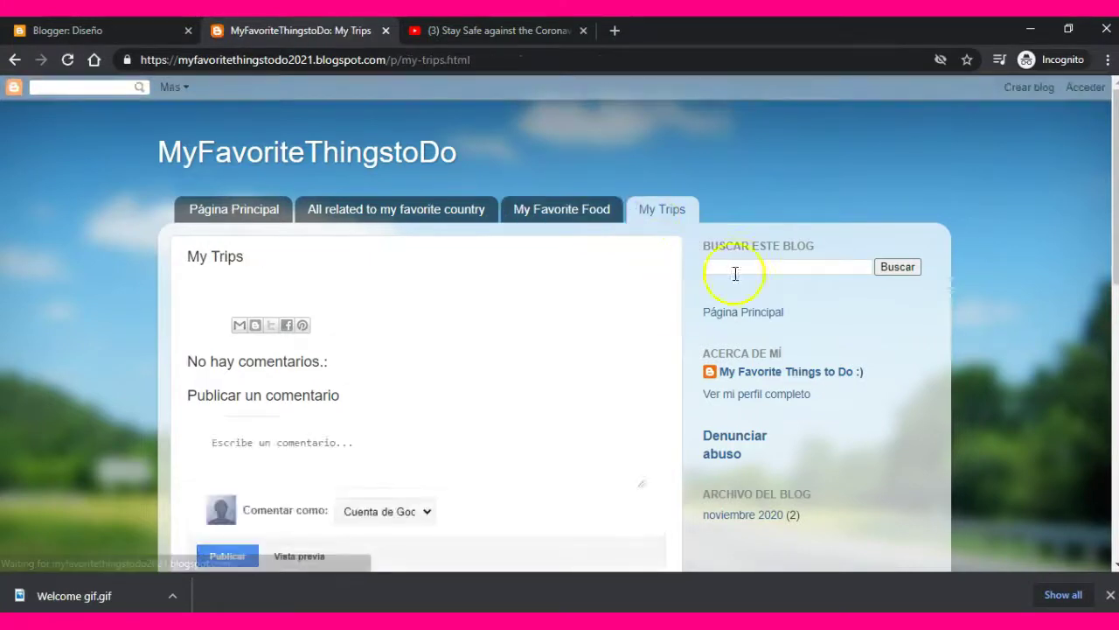
click(210, 212)
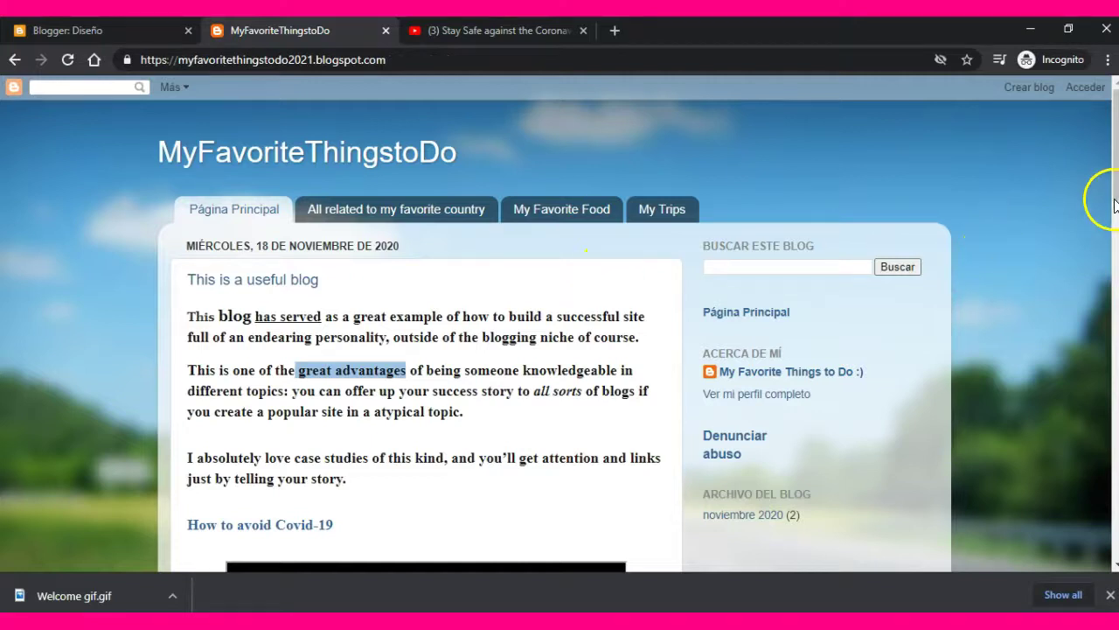
- Open the comment form of the "Welcome!" post and look over the form and the post
drag(1113, 188, 1110, 451)
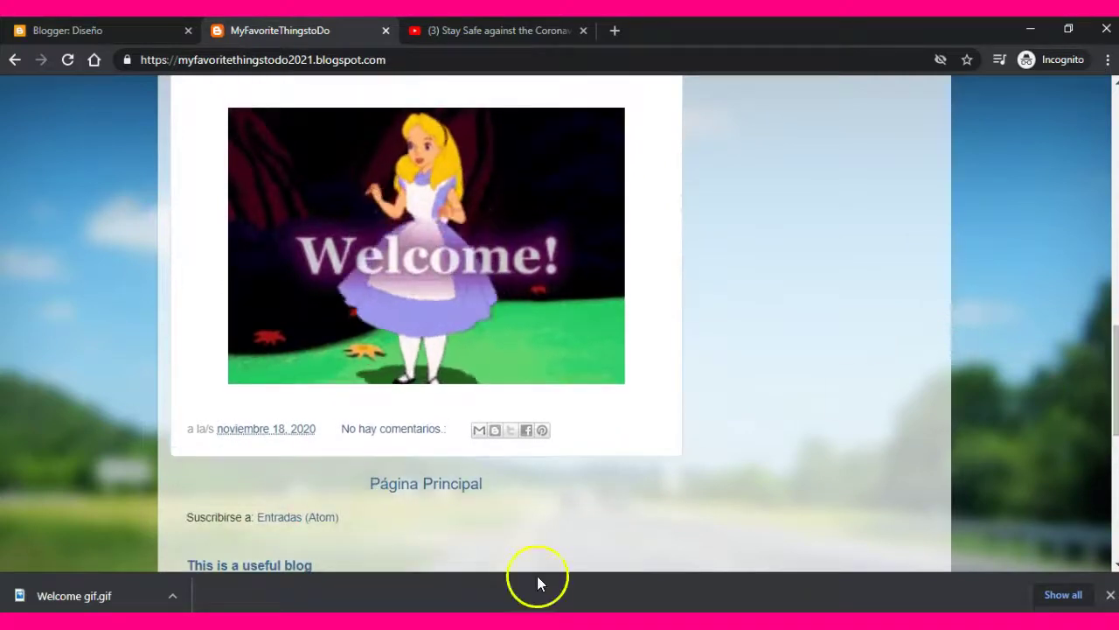
click(391, 430)
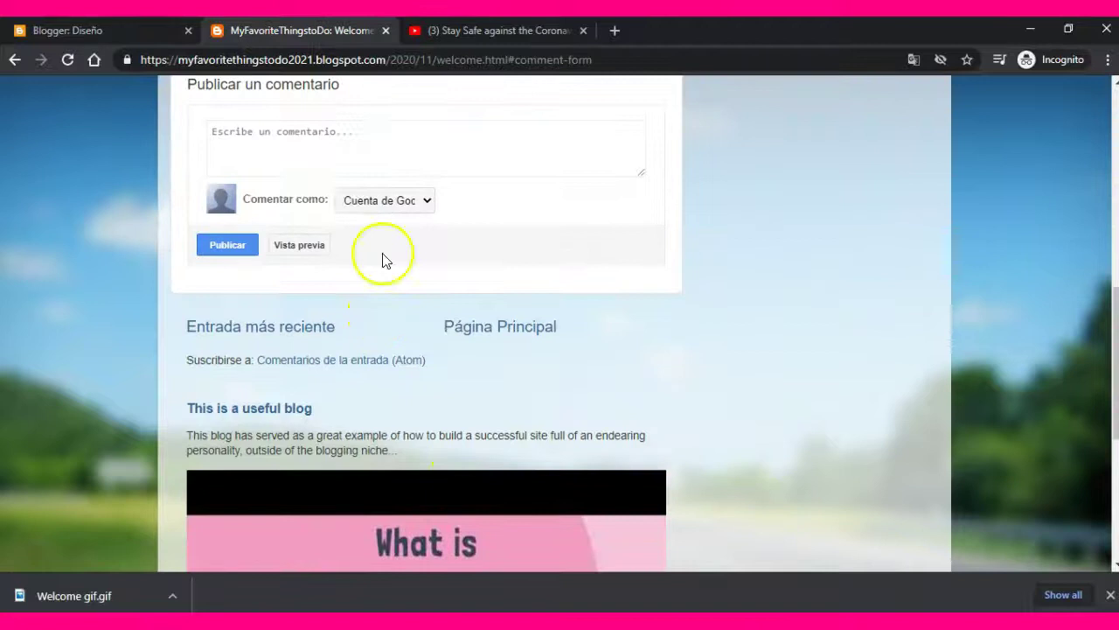
click(249, 144)
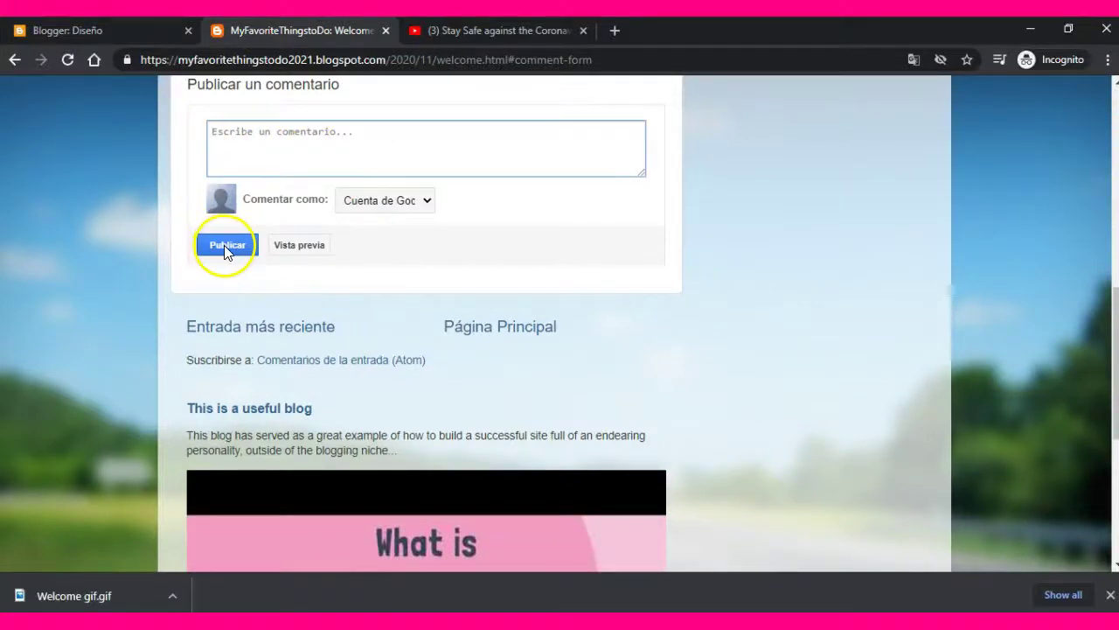
drag(1117, 357, 1099, 183)
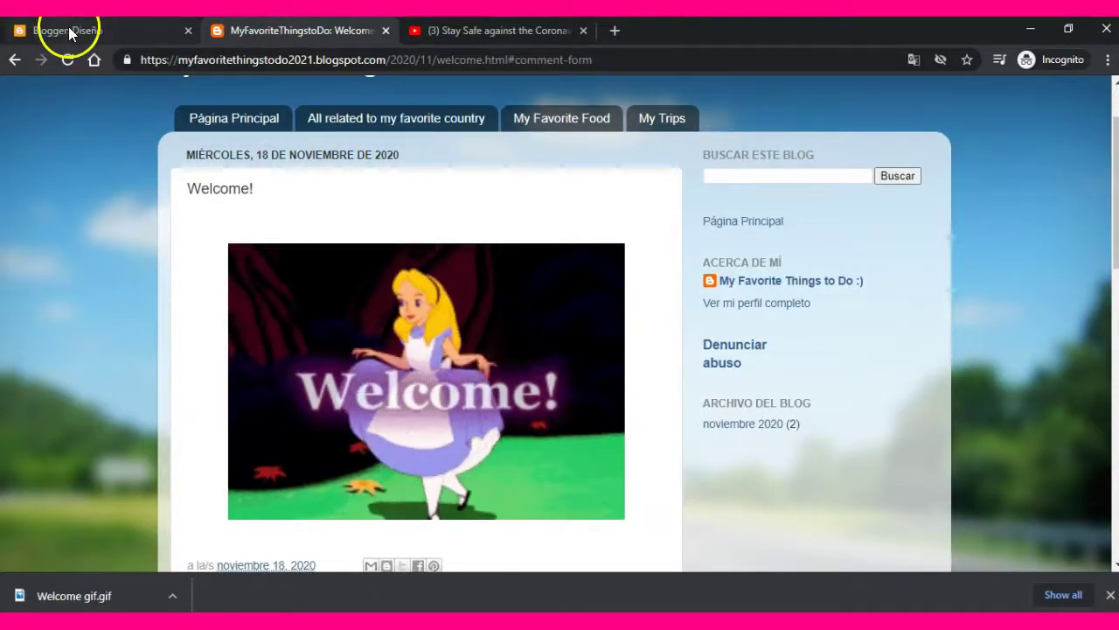